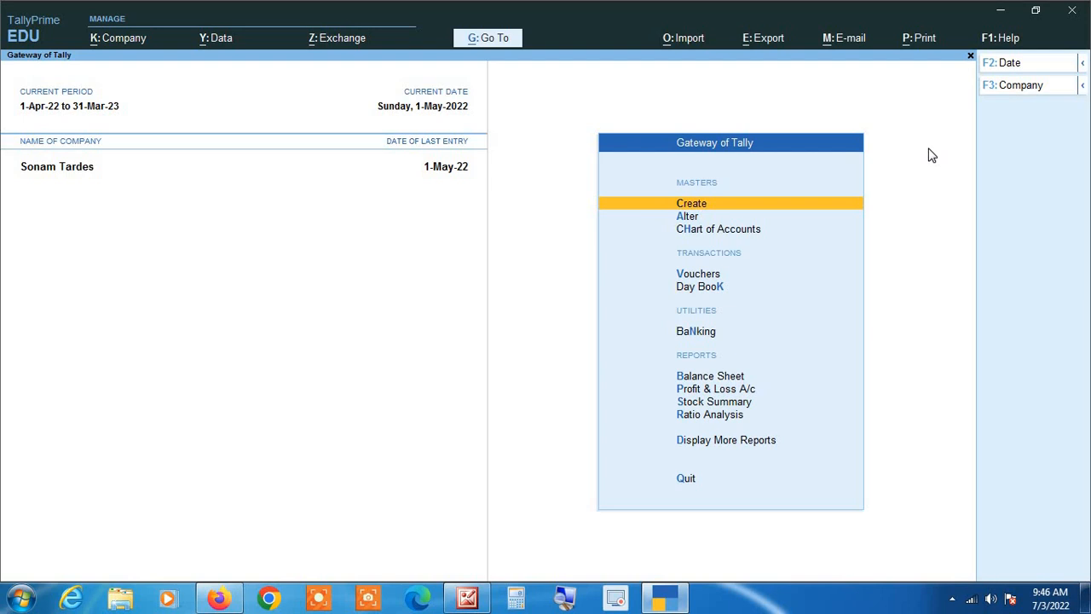
Step: Open a new Sales voucher (GST/22-23/0003) and bring up its date change for 2-5-2022
key(Down)
key(Down)
key(Down)
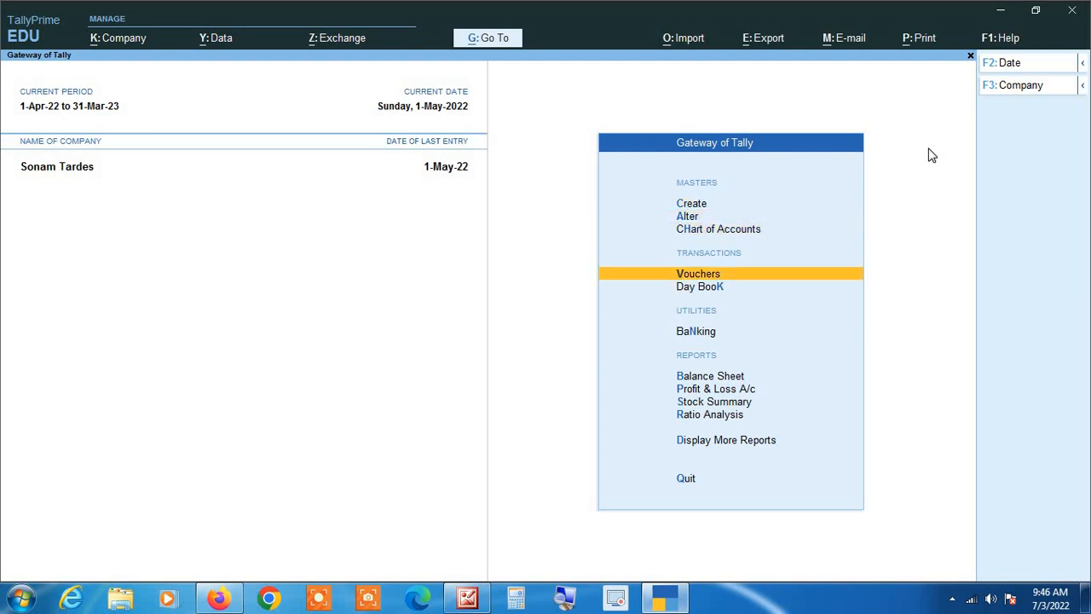
key(Return)
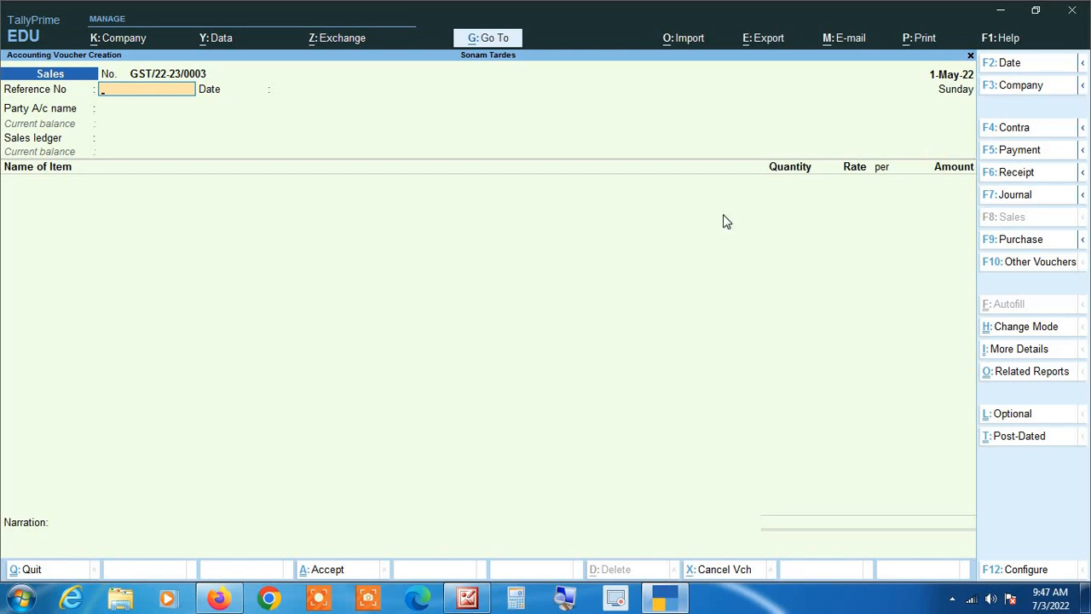
click(567, 598)
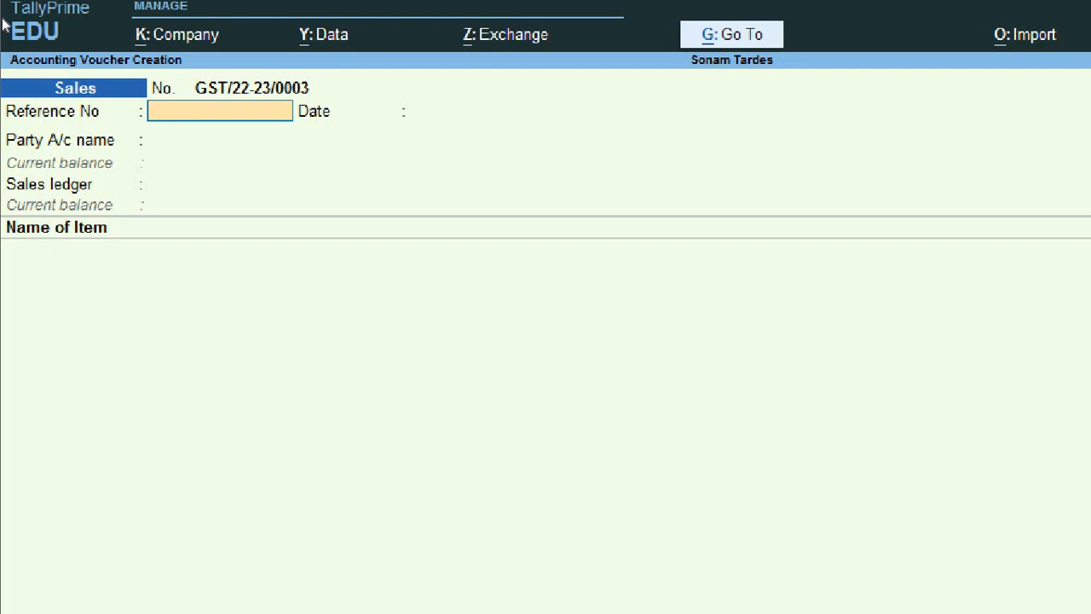
key(F2)
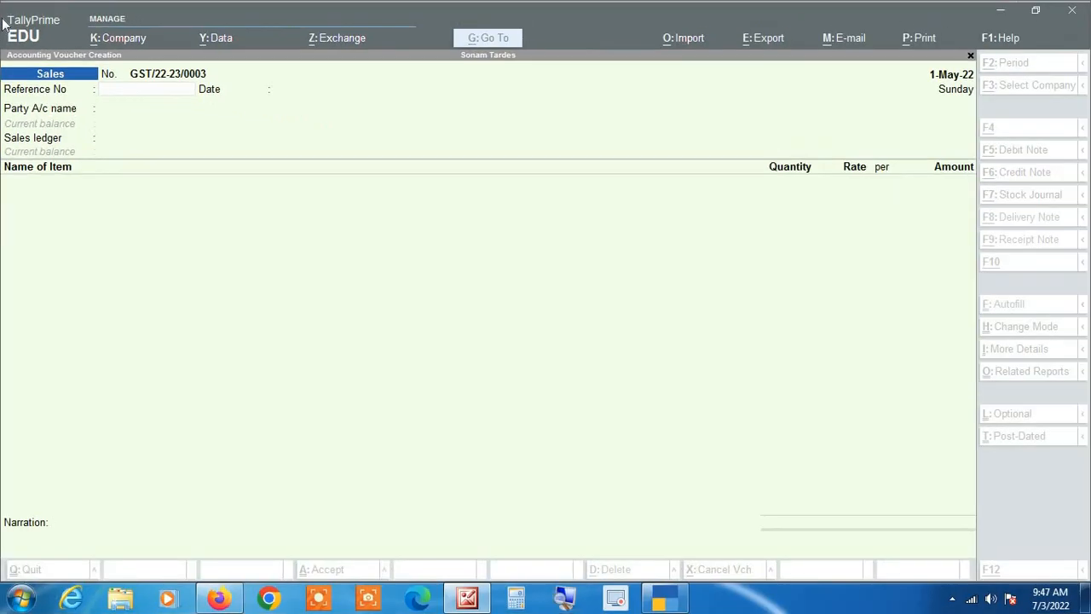
click(180, 249)
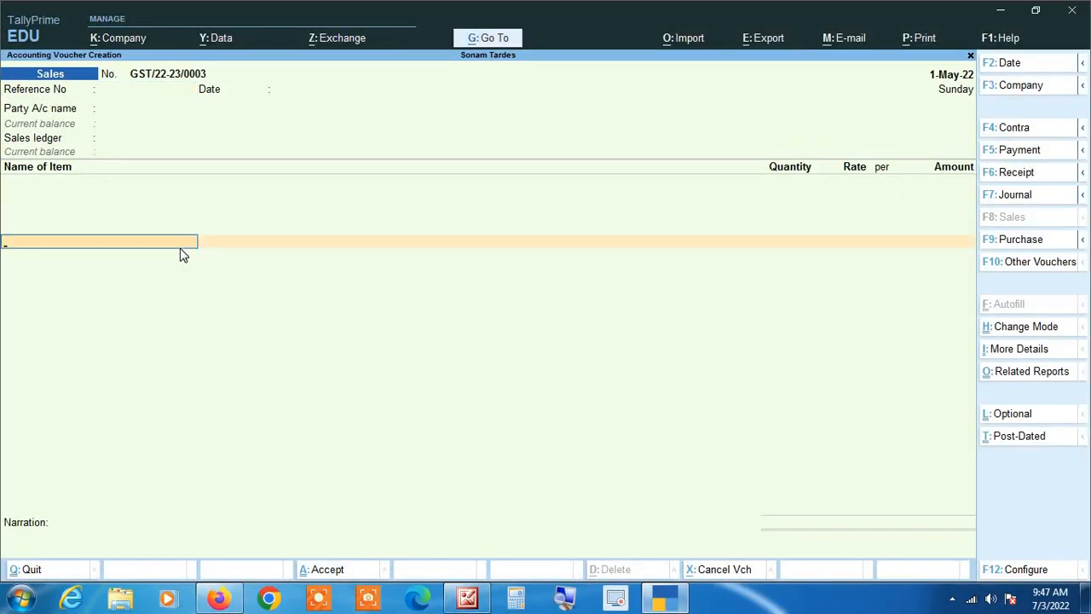
key(F2)
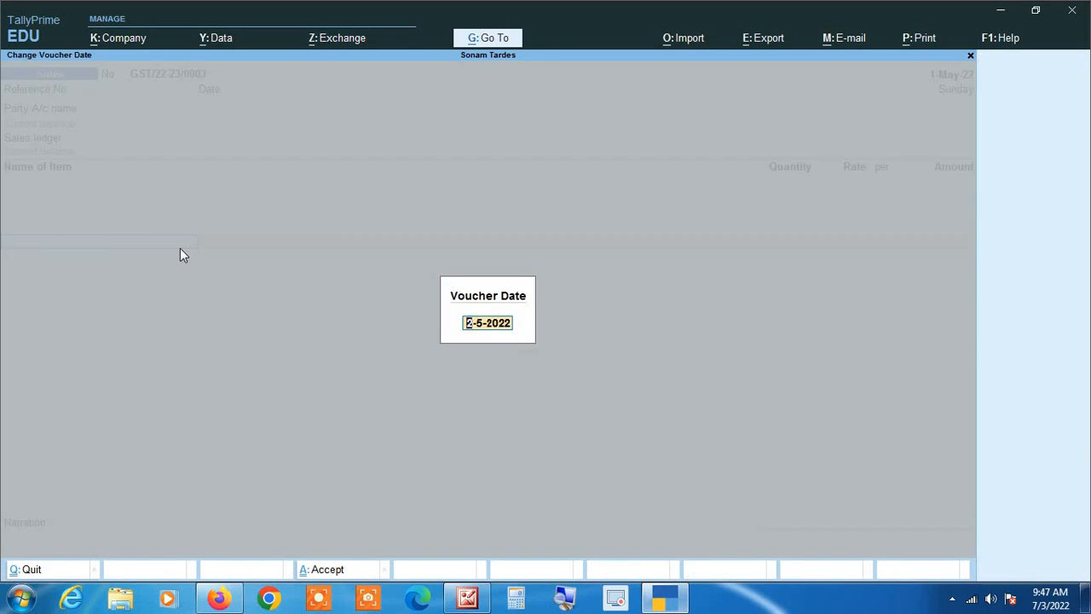
Step: Accept 2-5-2022 as the voucher date and move past Reference No to Party A/c name
key(Return)
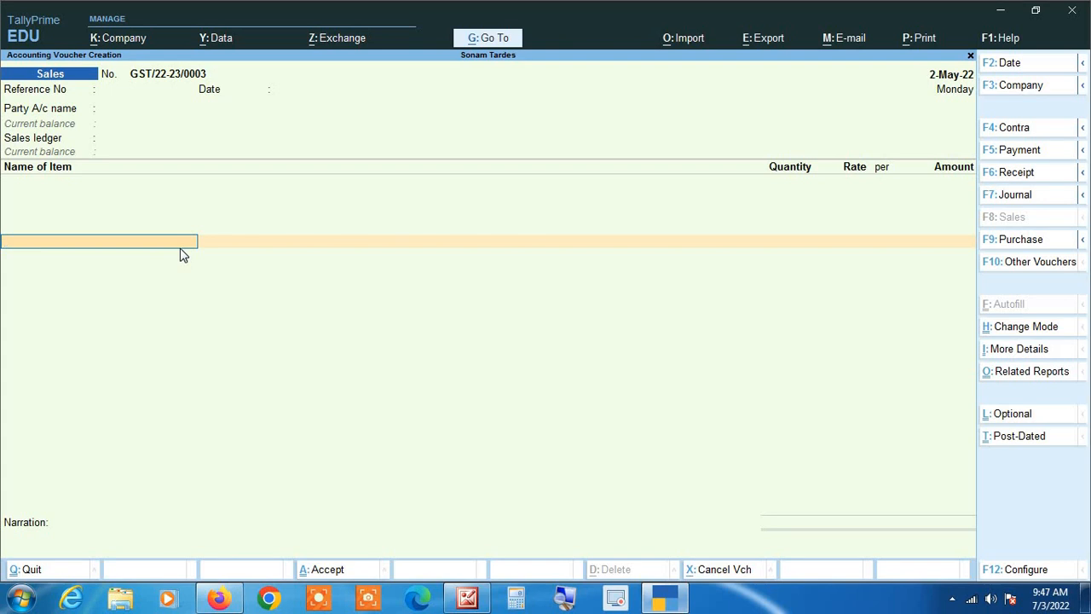
key(BackSpace)
key(BackSpace)
key(BackSpace)
key(BackSpace)
key(BackSpace)
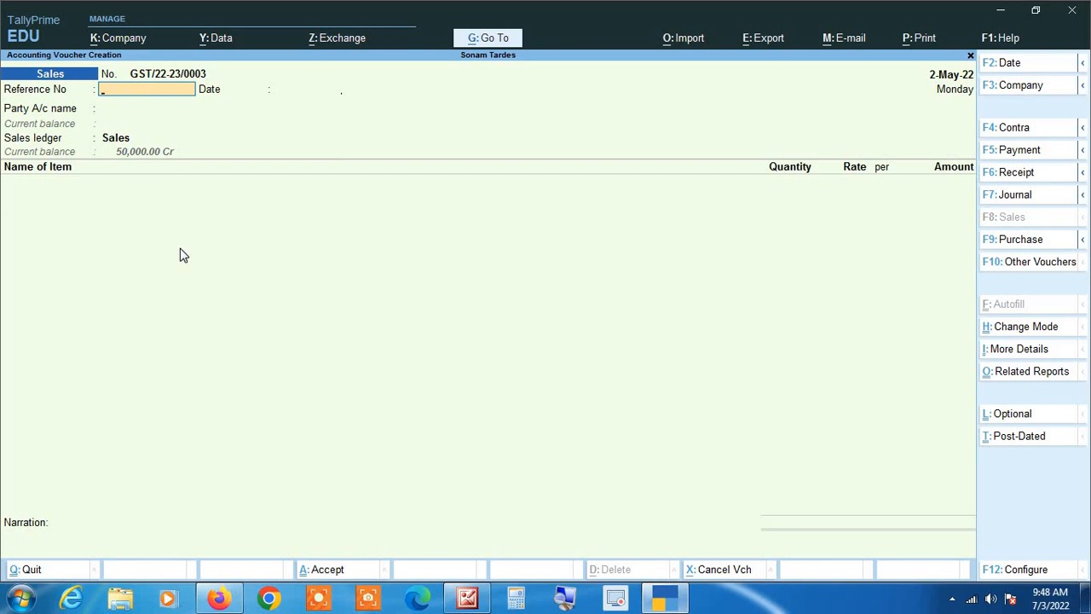
key(Return)
key(Return)
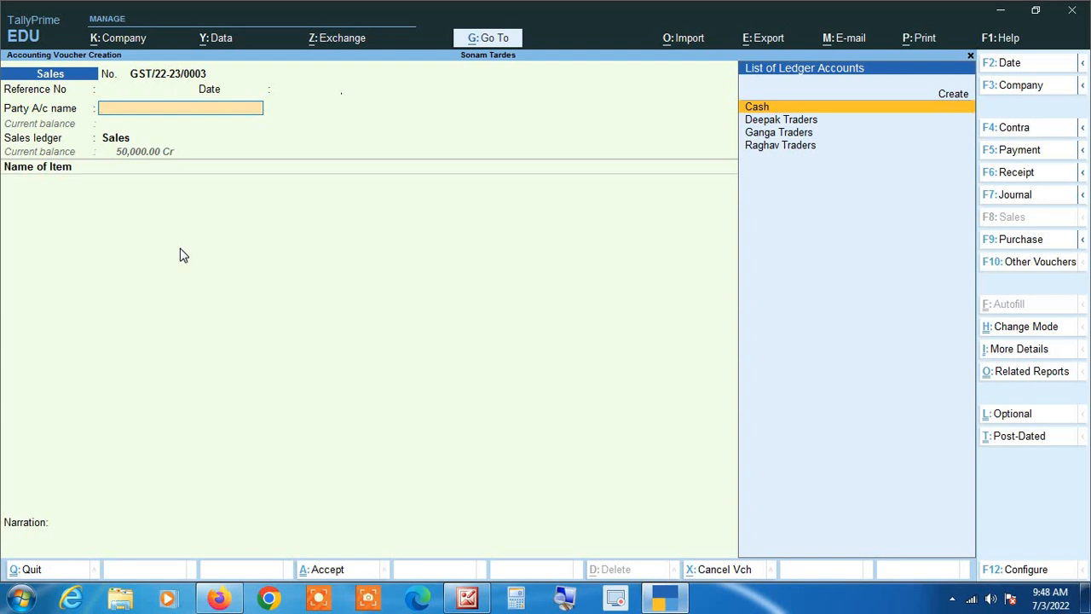
Step: Choose Cash as the party account, quit Dispatch Details, and bring up voucher configuration (F12)
key(Return)
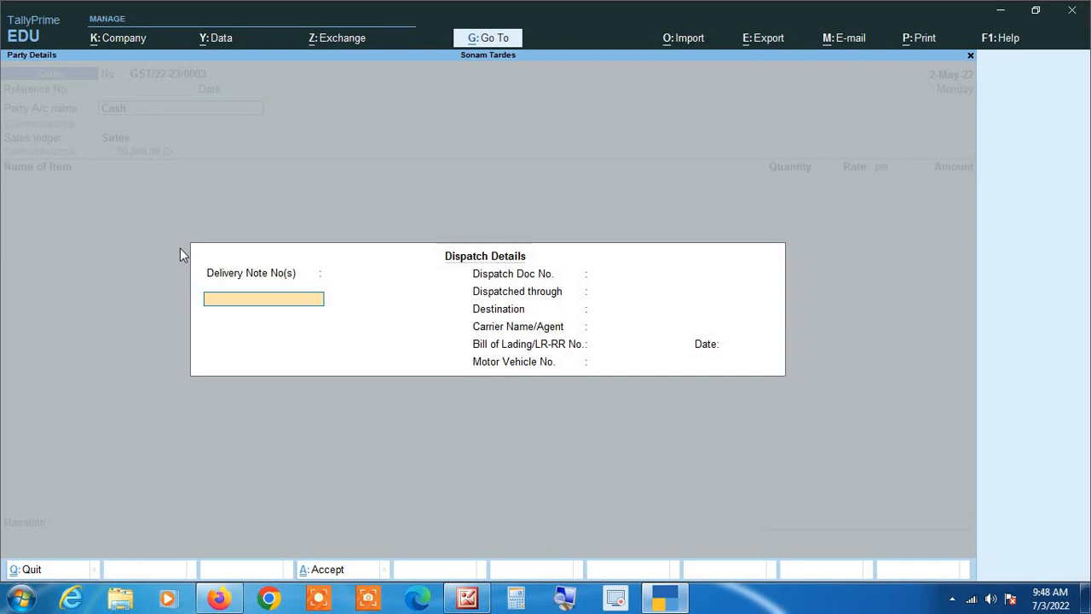
key(Escape)
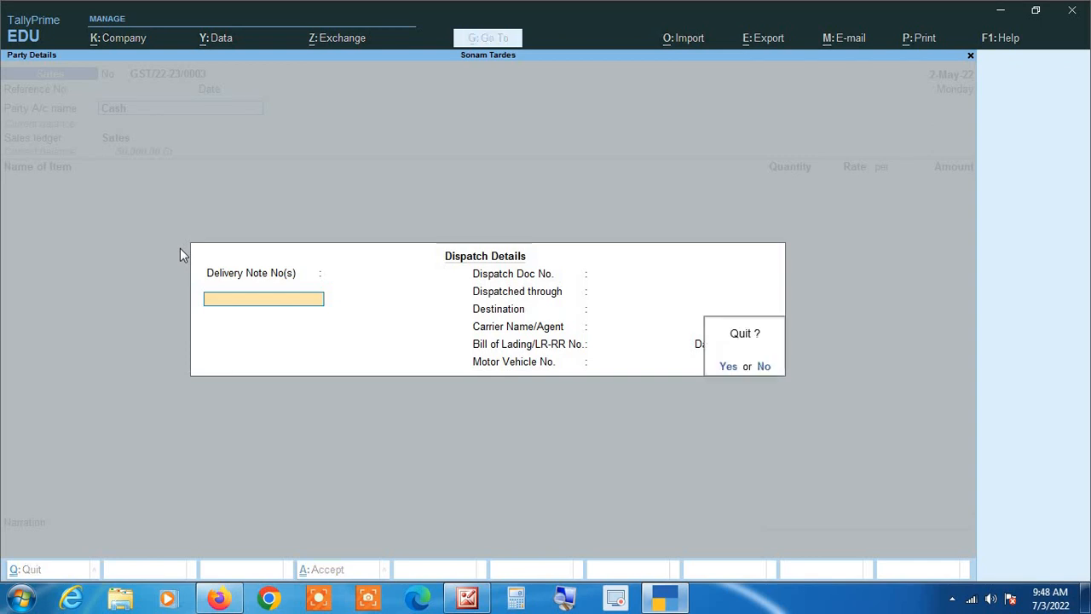
key(y)
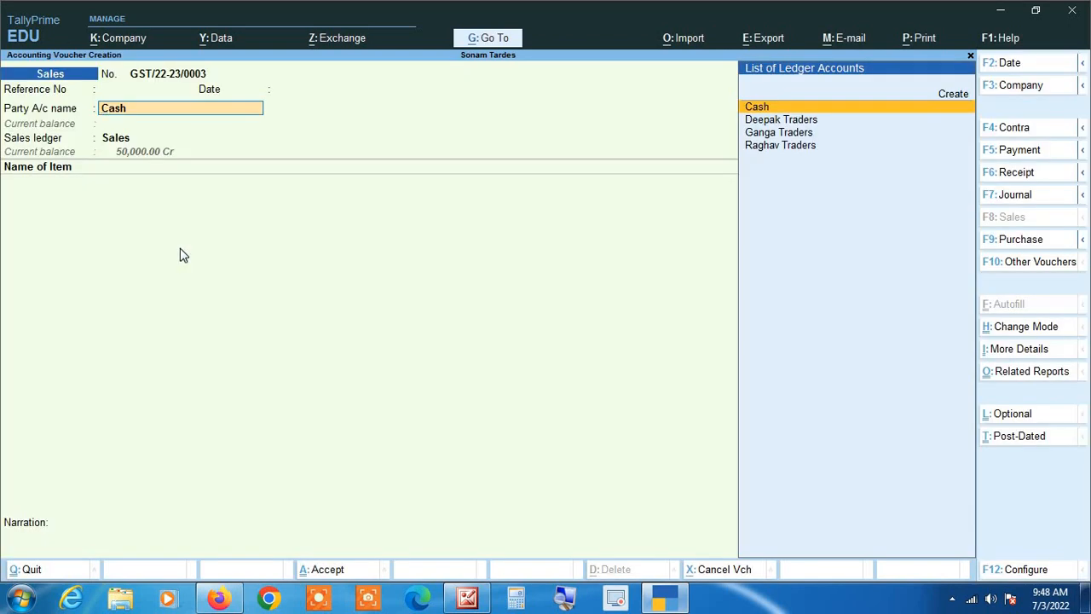
key(F12)
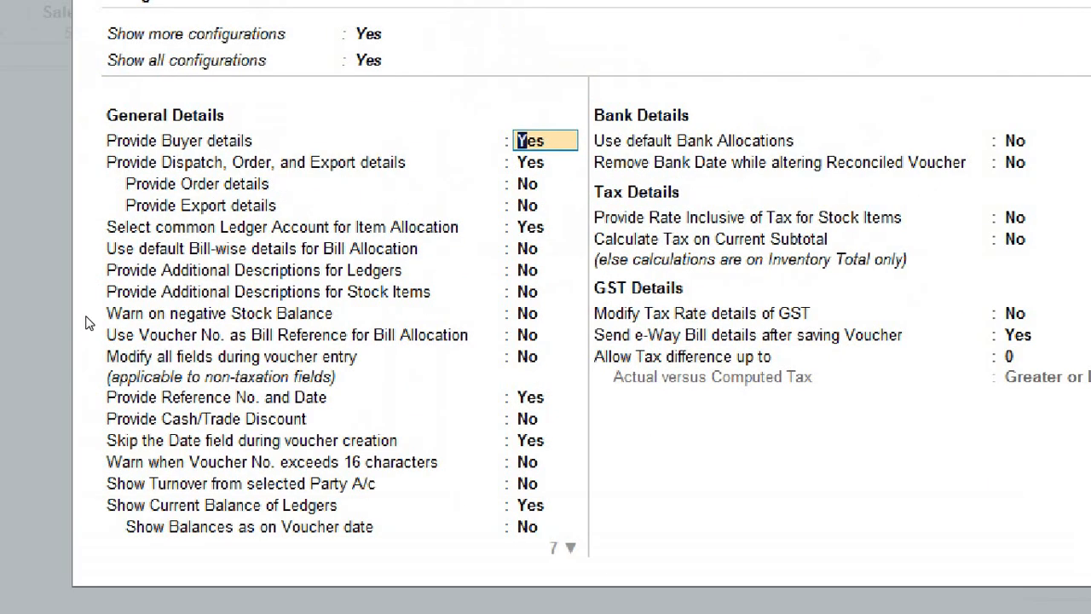
Step: Set Provide Dispatch, Order and Export details to No and accept the configuration
key(Return)
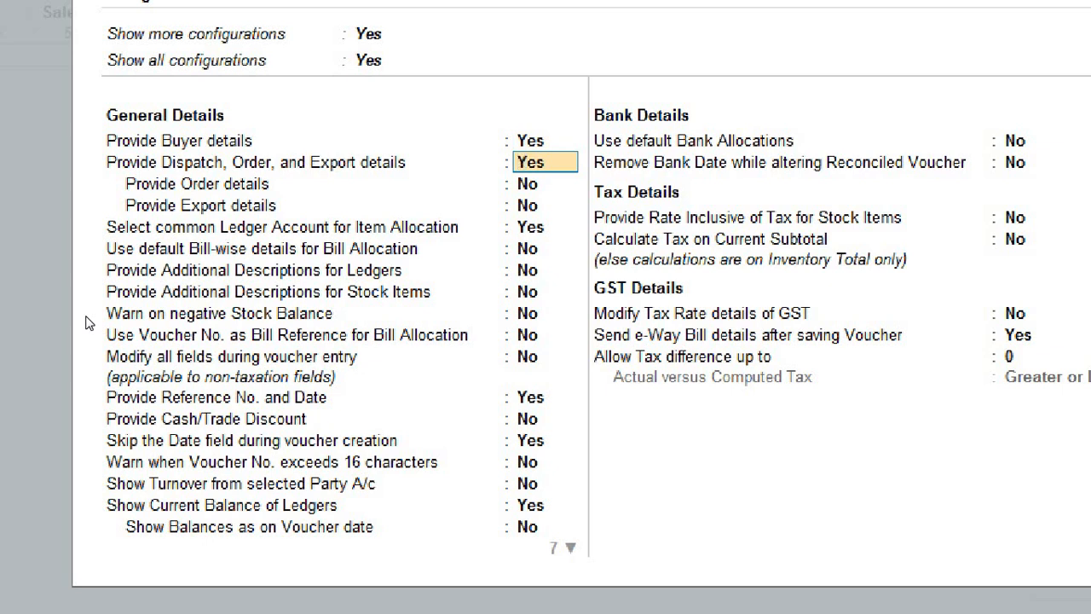
text(no)
key(Return)
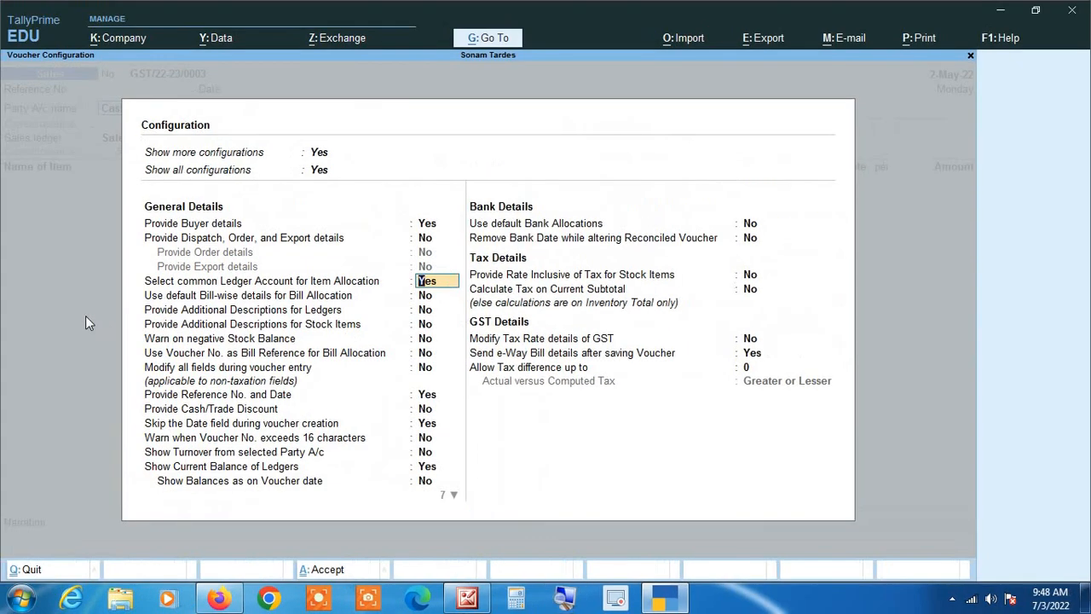
key(ctrl+a)
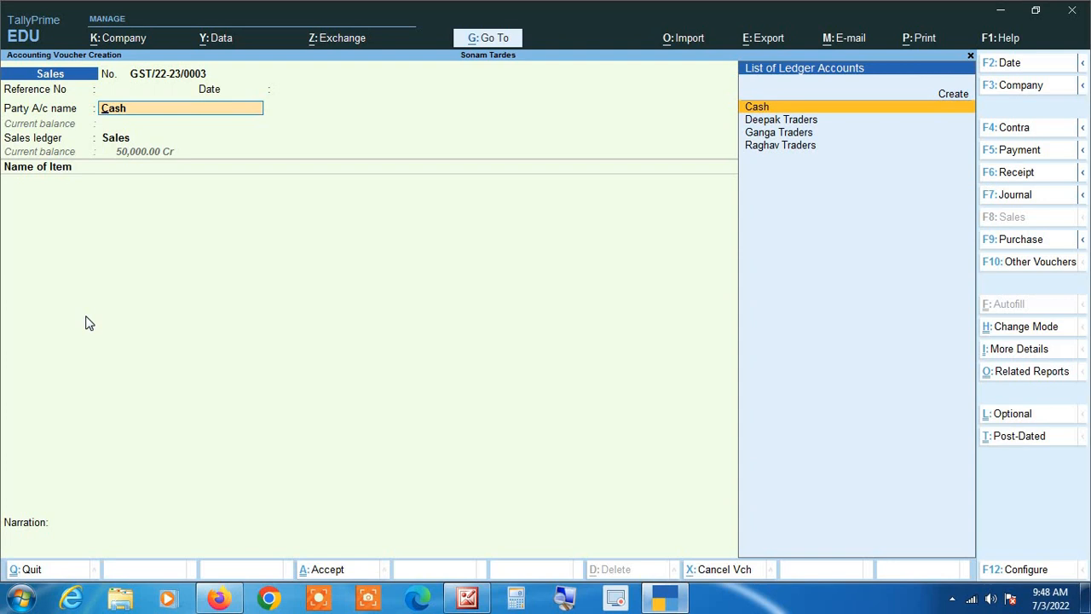
Step: Recheck the voucher configuration, then bring up Party Details with Cash as buyer
key(F12)
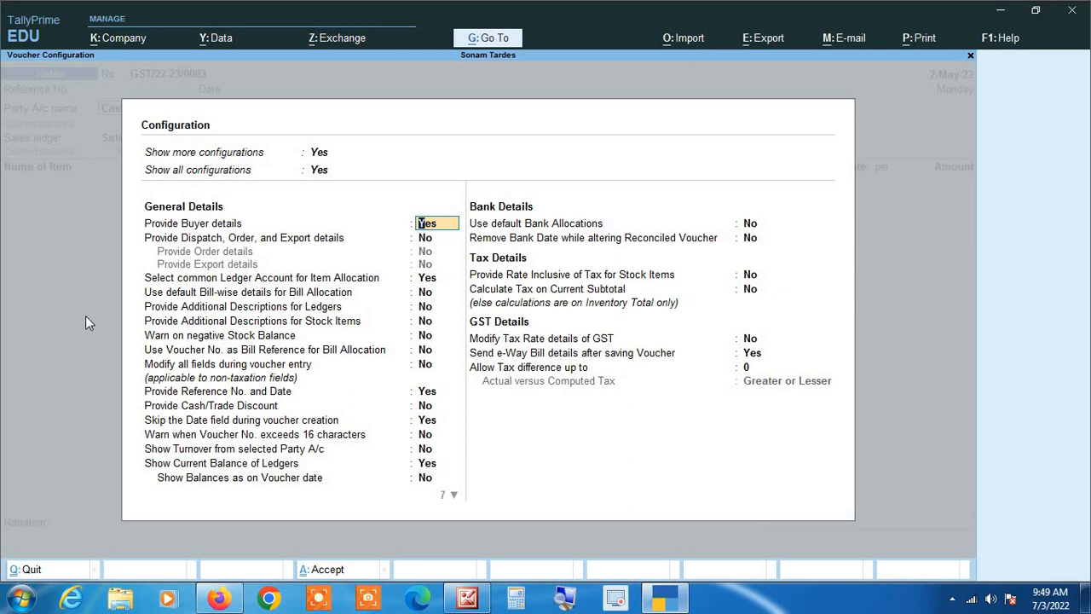
key(Escape)
key(Escape)
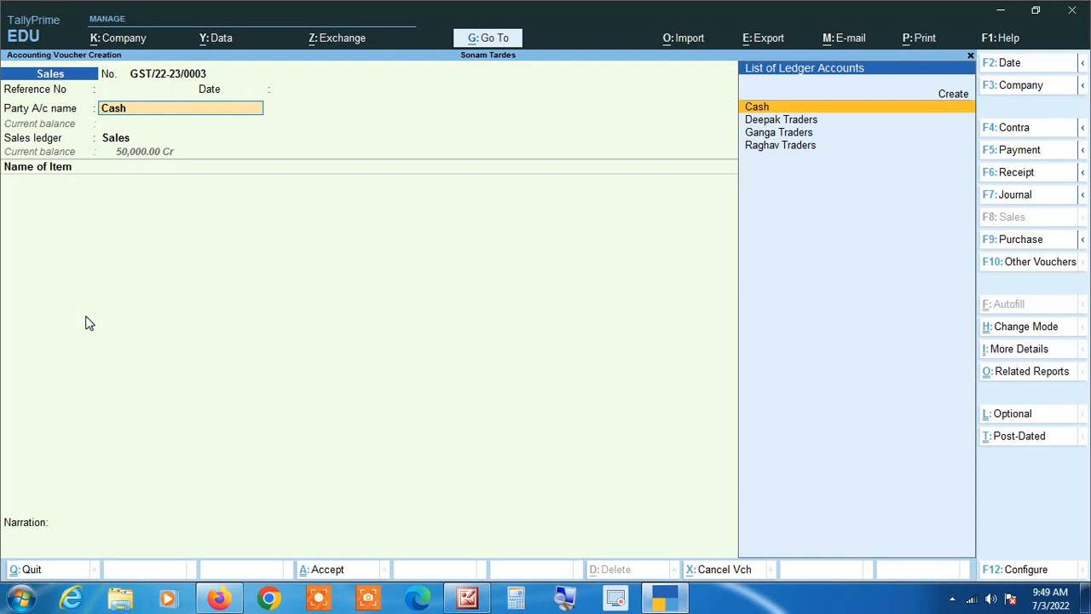
key(F12)
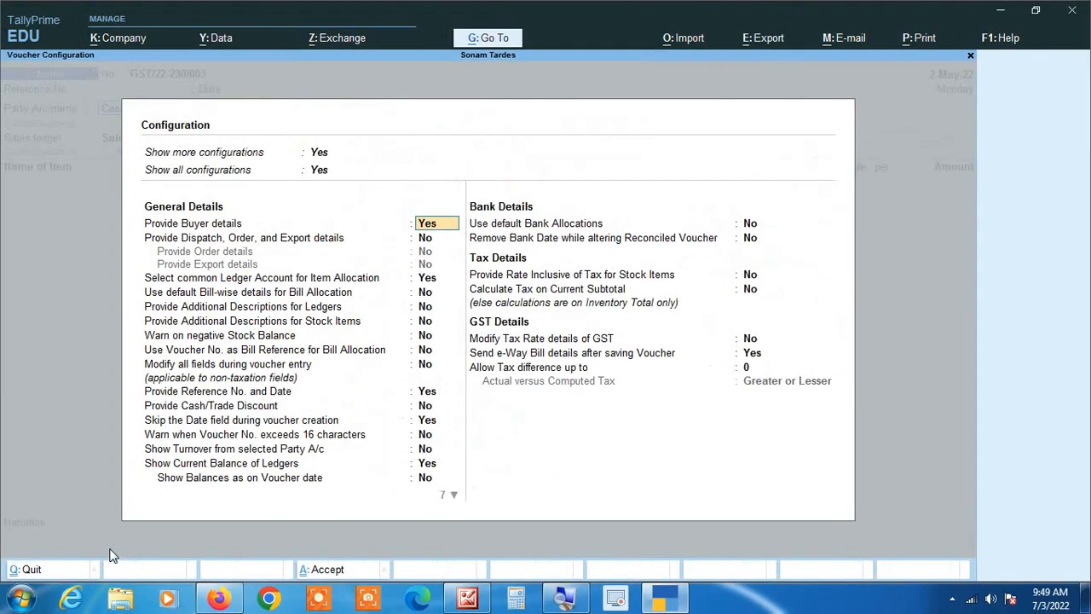
key(ctrl+a)
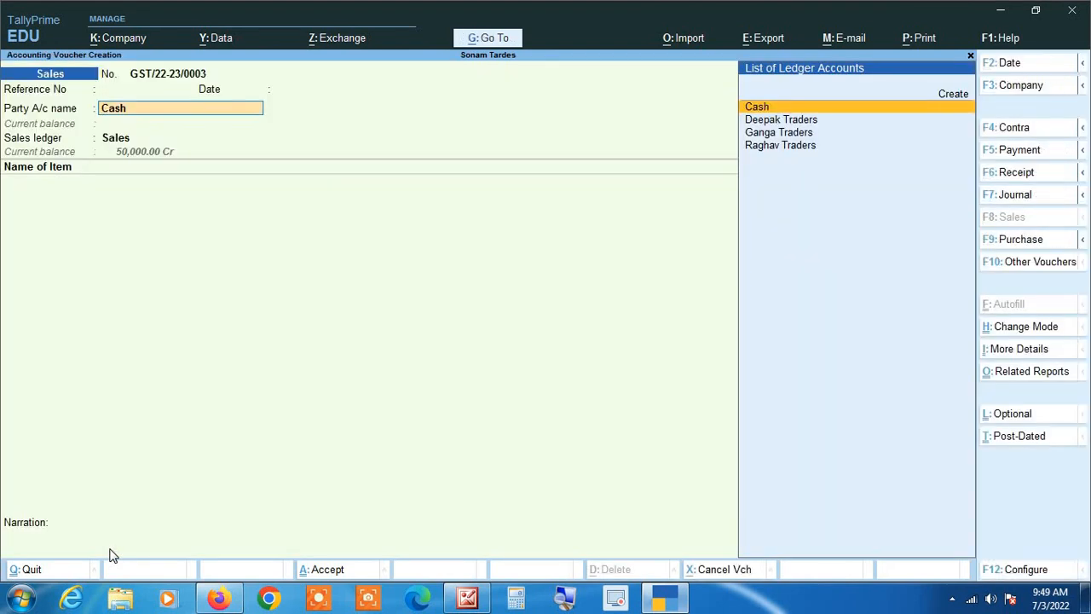
key(Return)
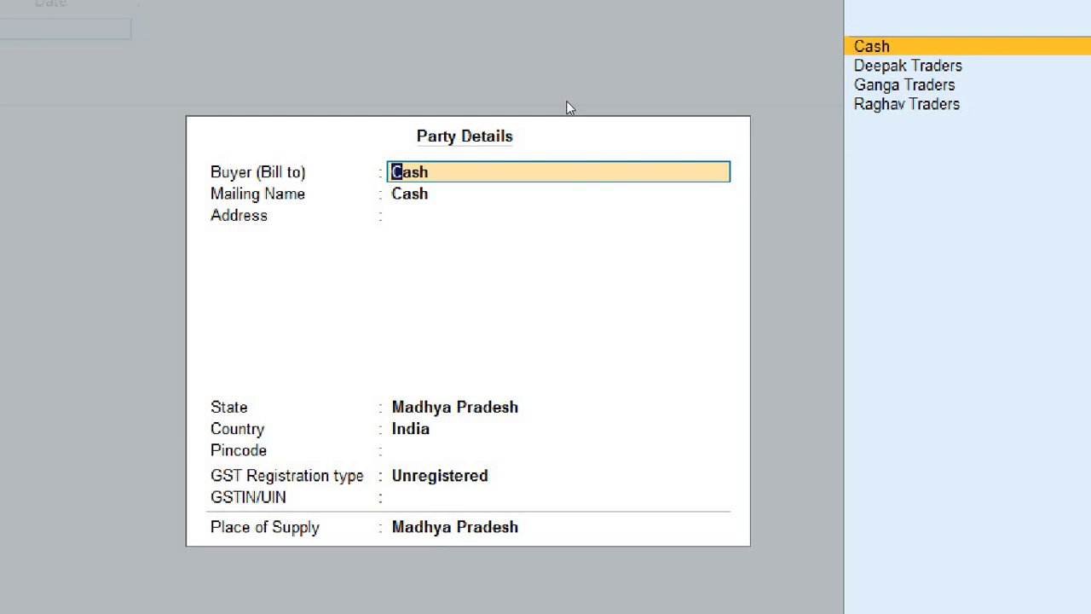
Step: Replace buyer Cash with the customer's full name, creating it as a new party with matching mailing name
key(Return)
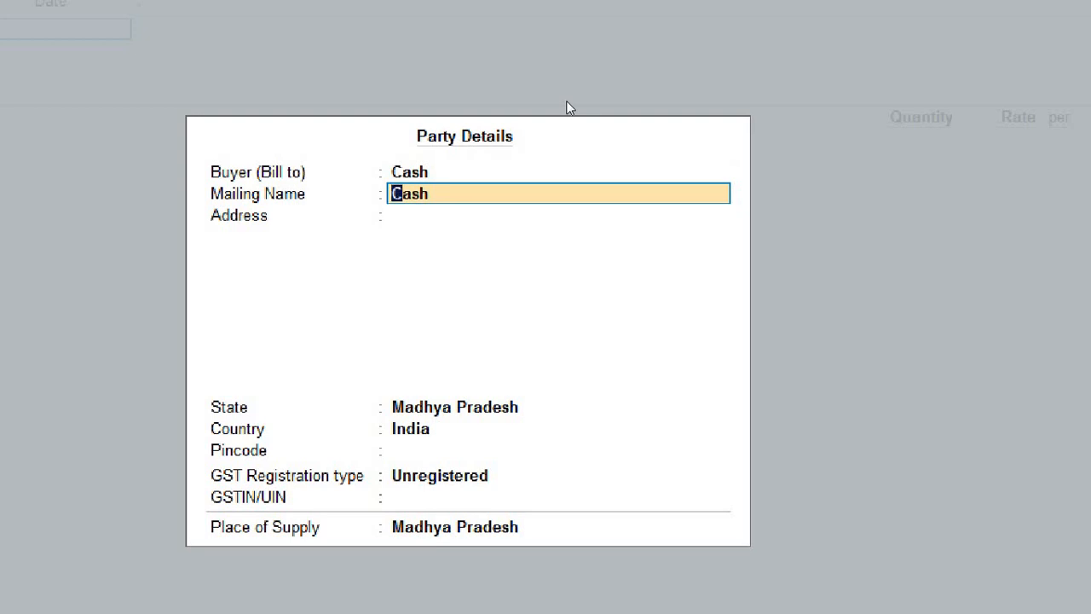
key(BackSpace)
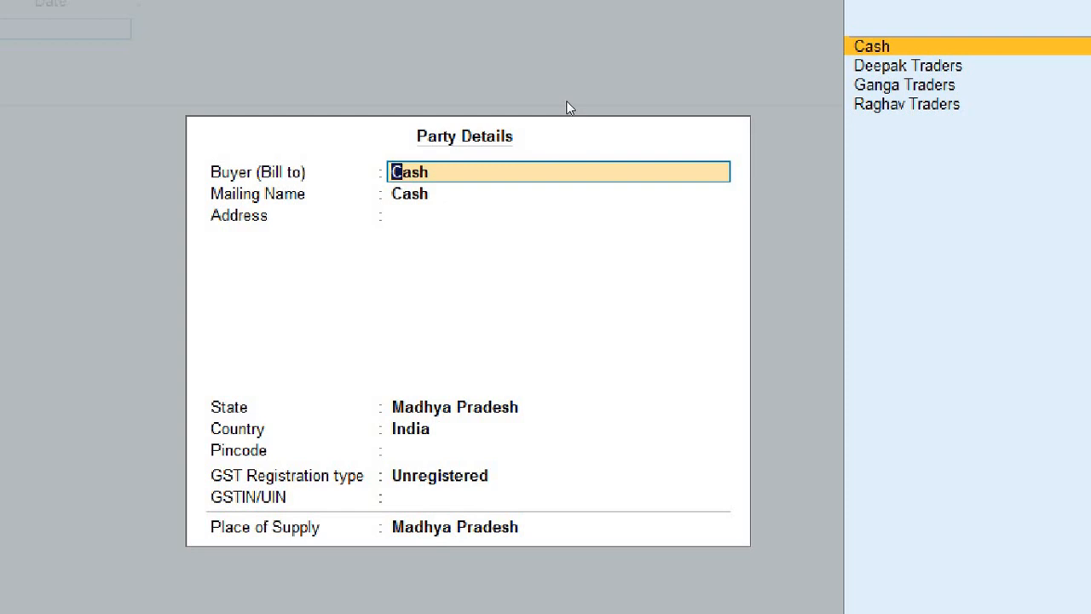
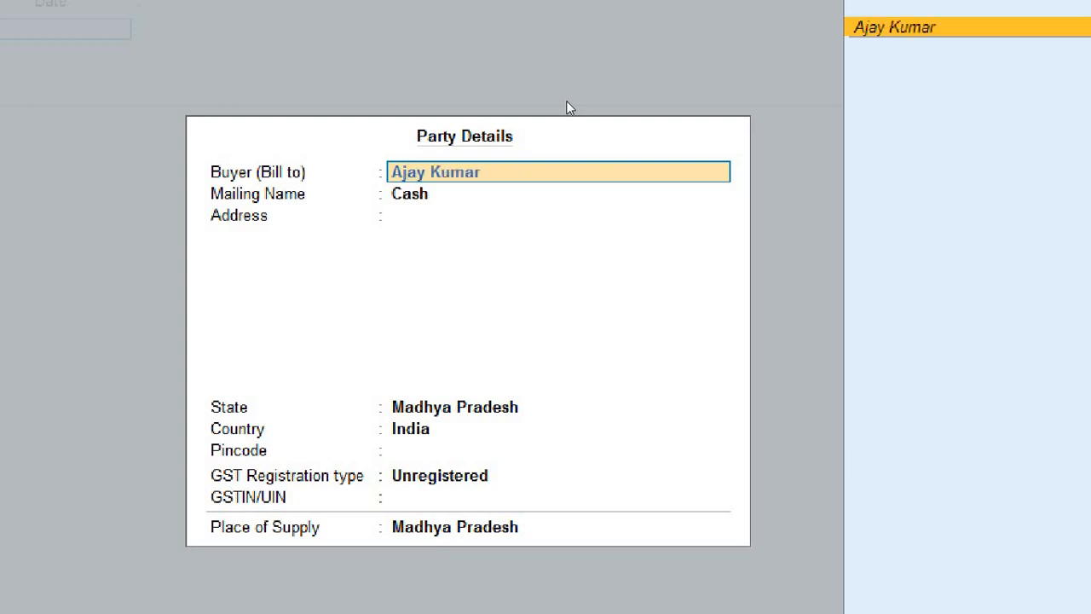
key(Return)
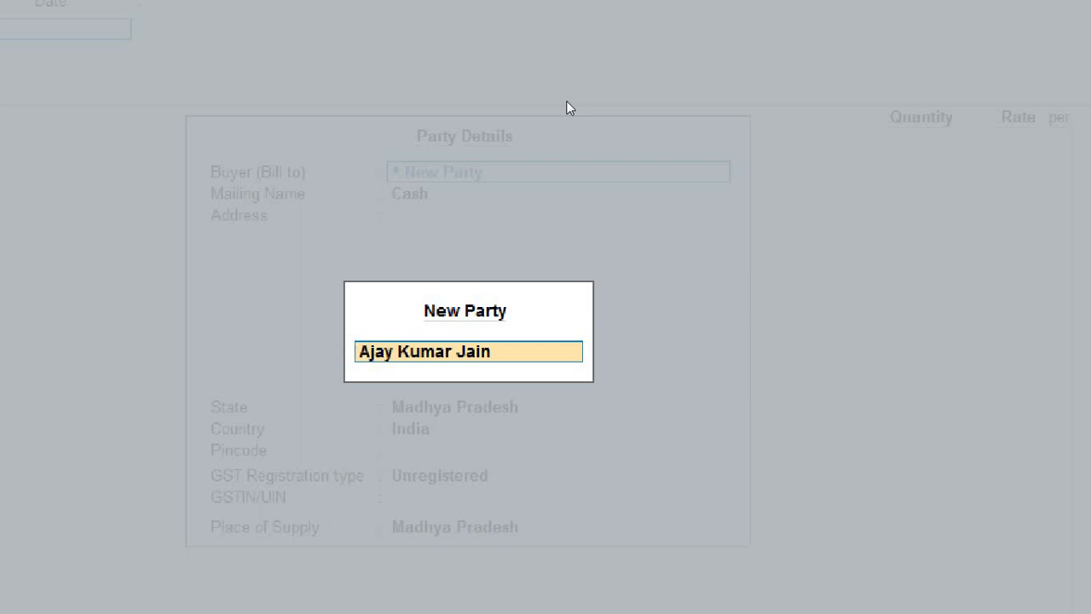
key(Return)
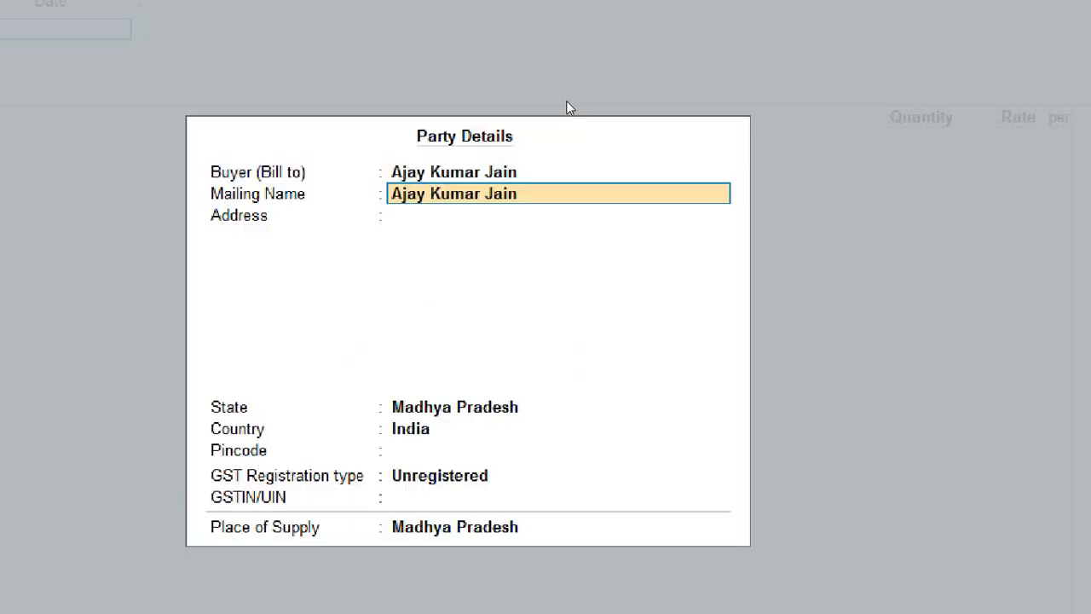
key(Return)
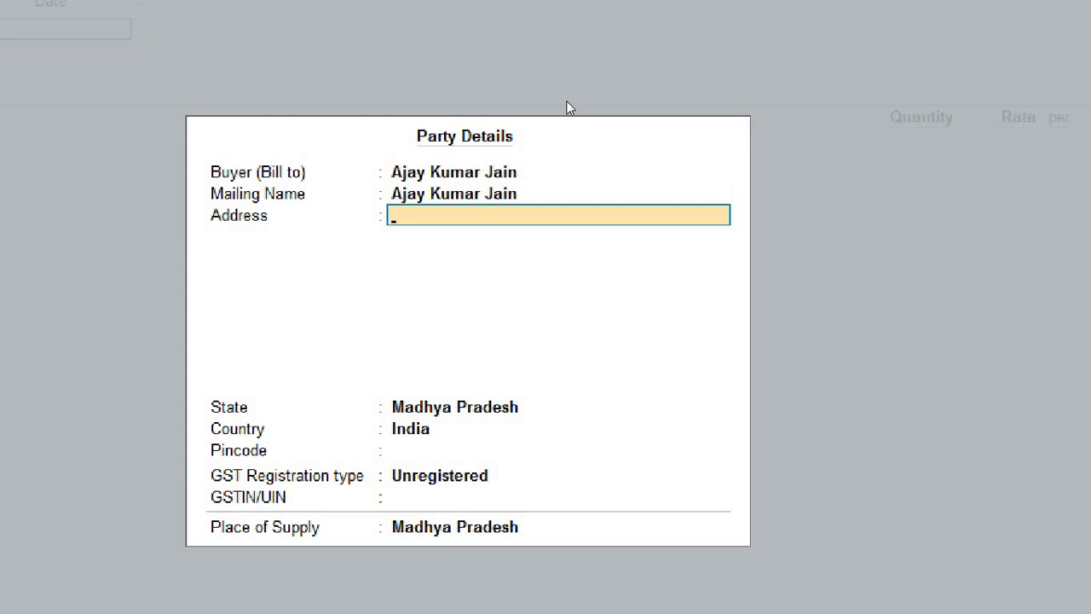
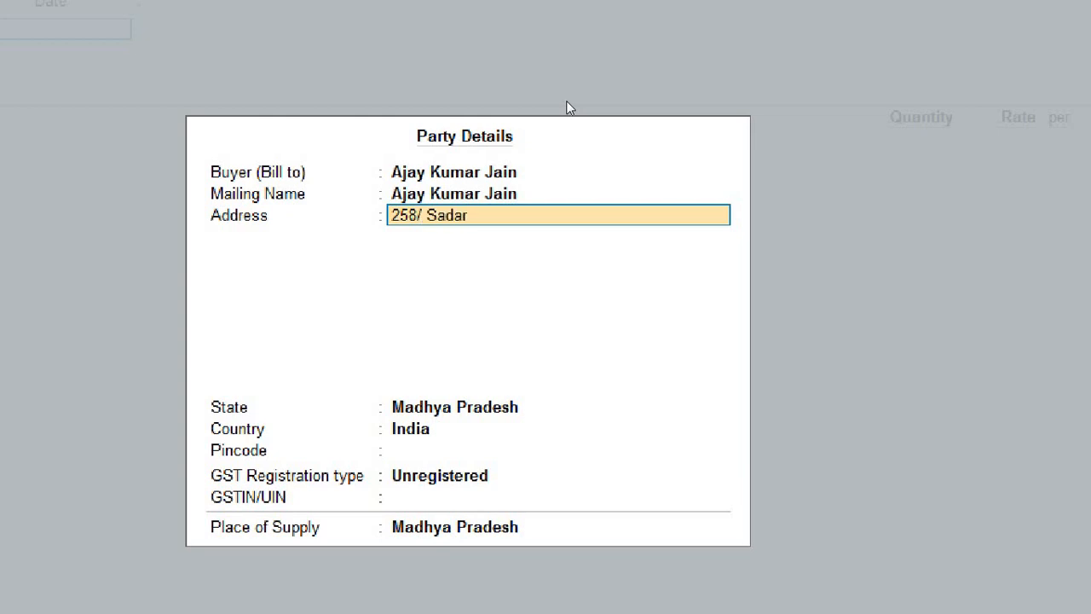
Step: Enter the buyer's two-line address and move on to the State field
key(Return)
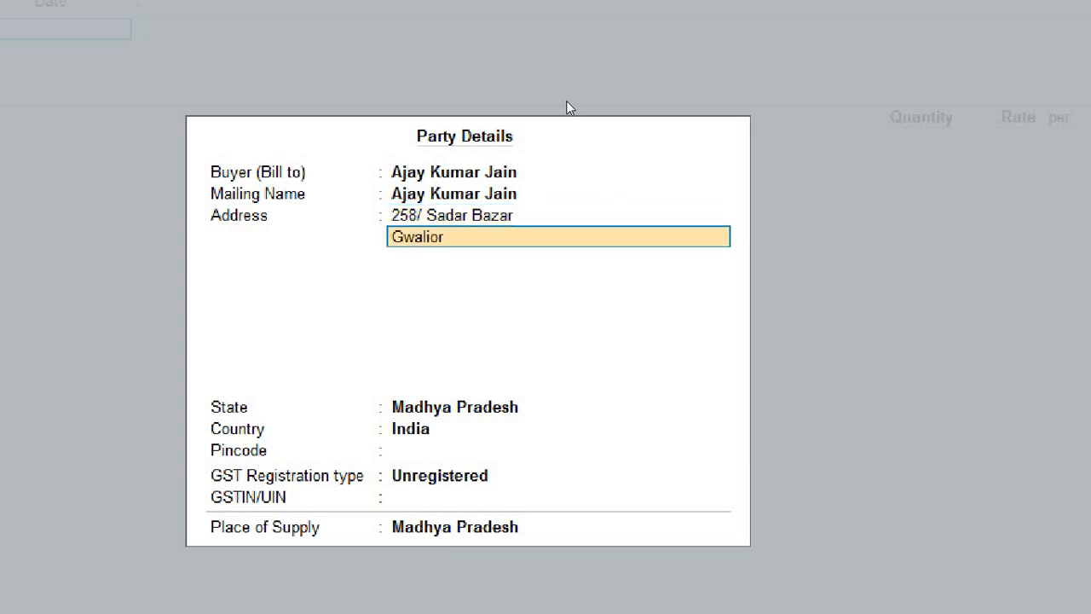
key(Return)
key(Return)
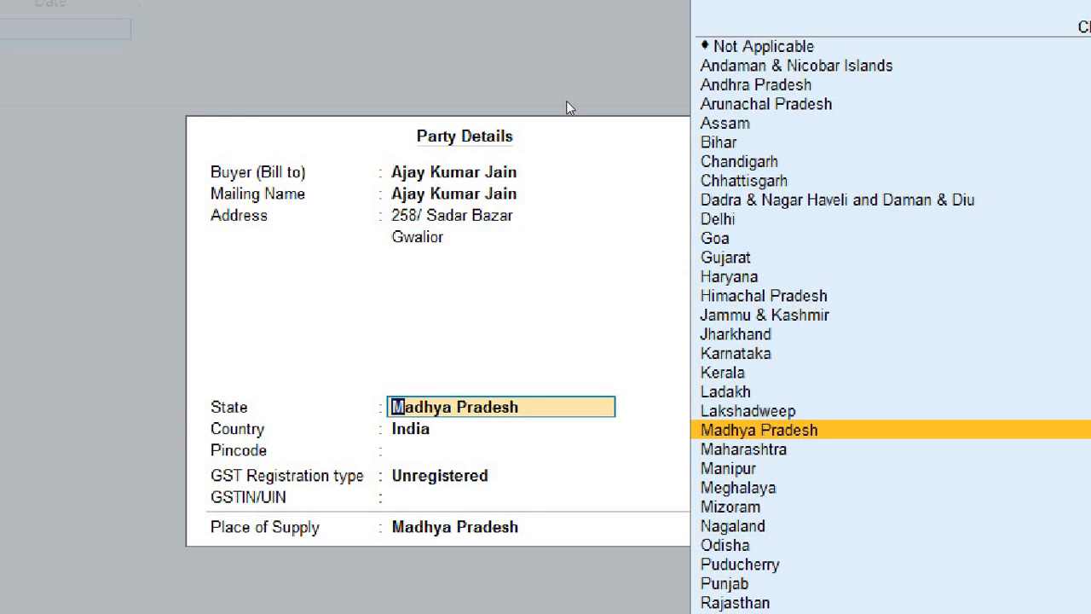
Step: Keep Madhya Pradesh as state, pick Composition as registration type, and accept the party details
key(Return)
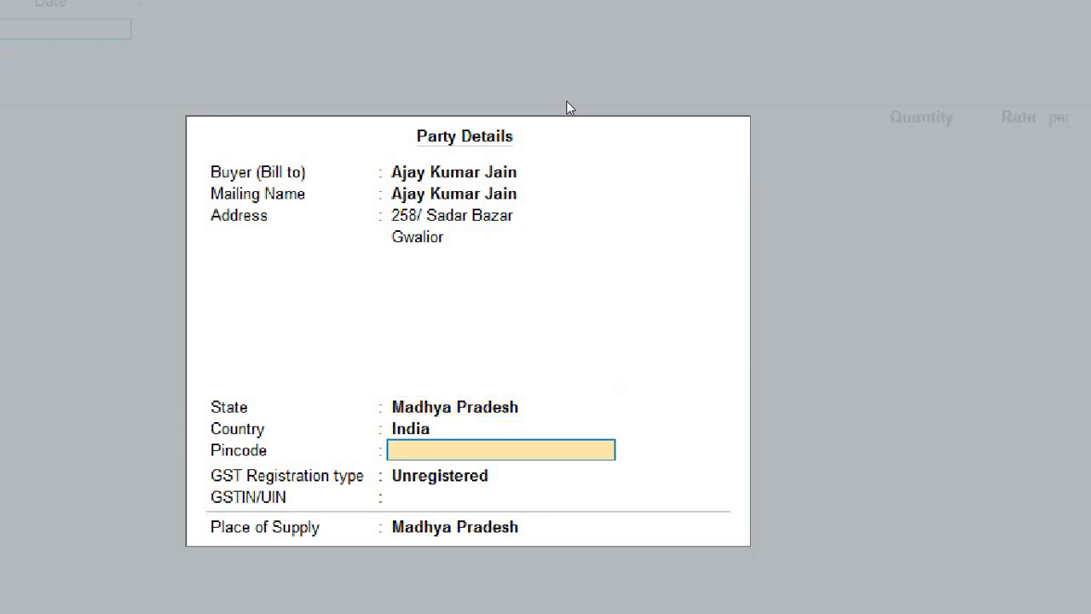
key(Return)
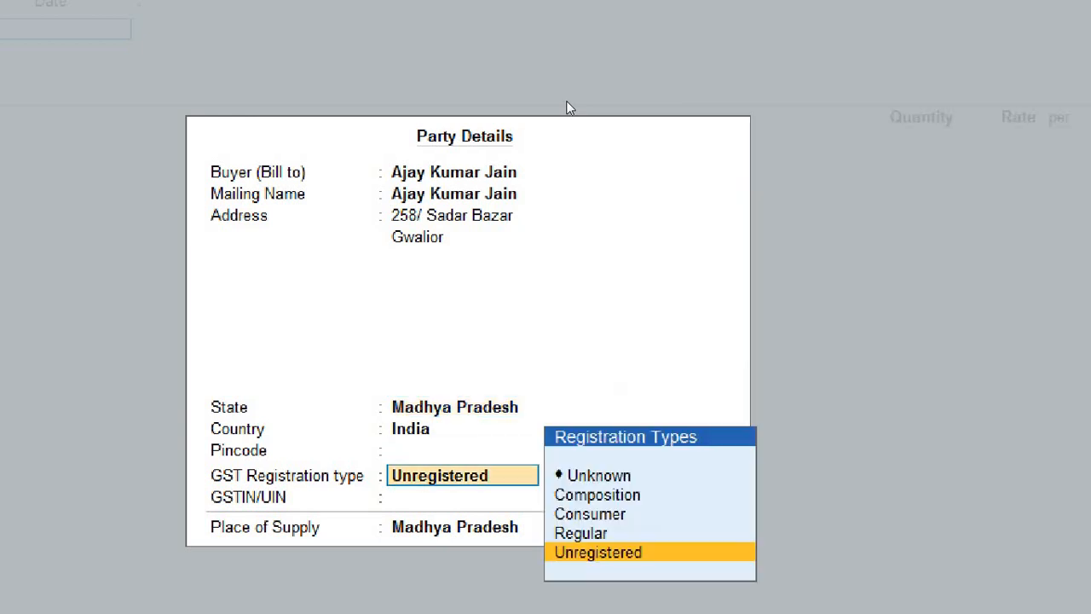
key(Up)
key(Up)
key(Up)
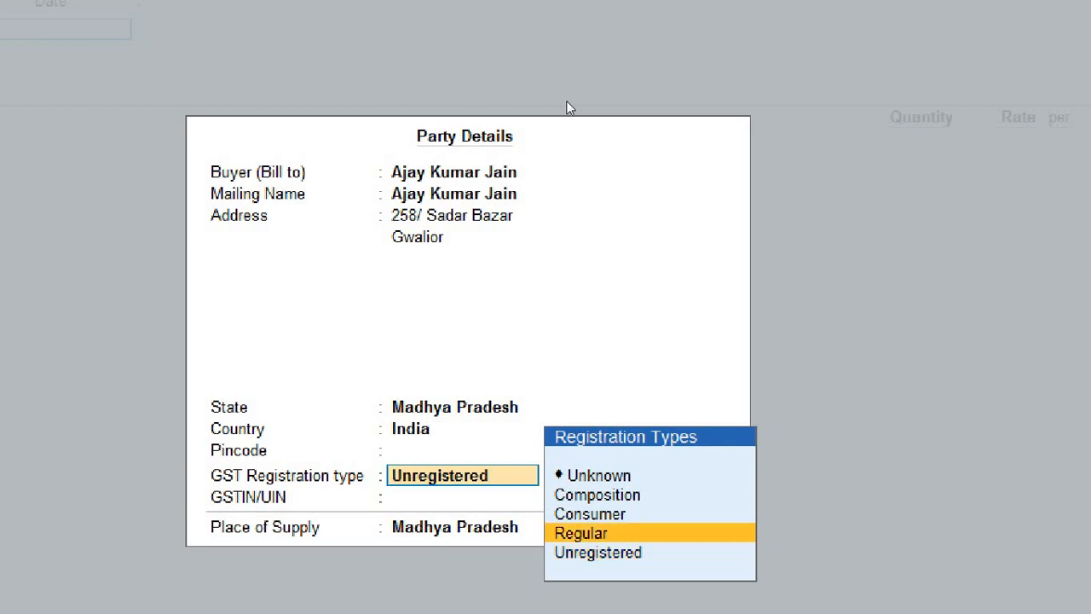
key(Down)
key(Down)
key(Down)
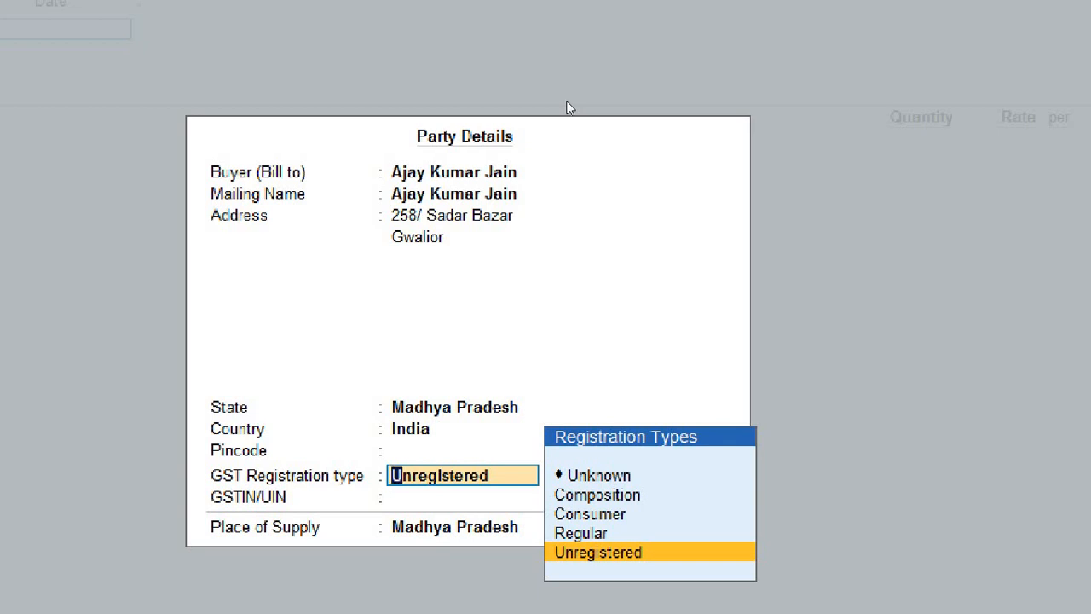
key(Up)
key(Up)
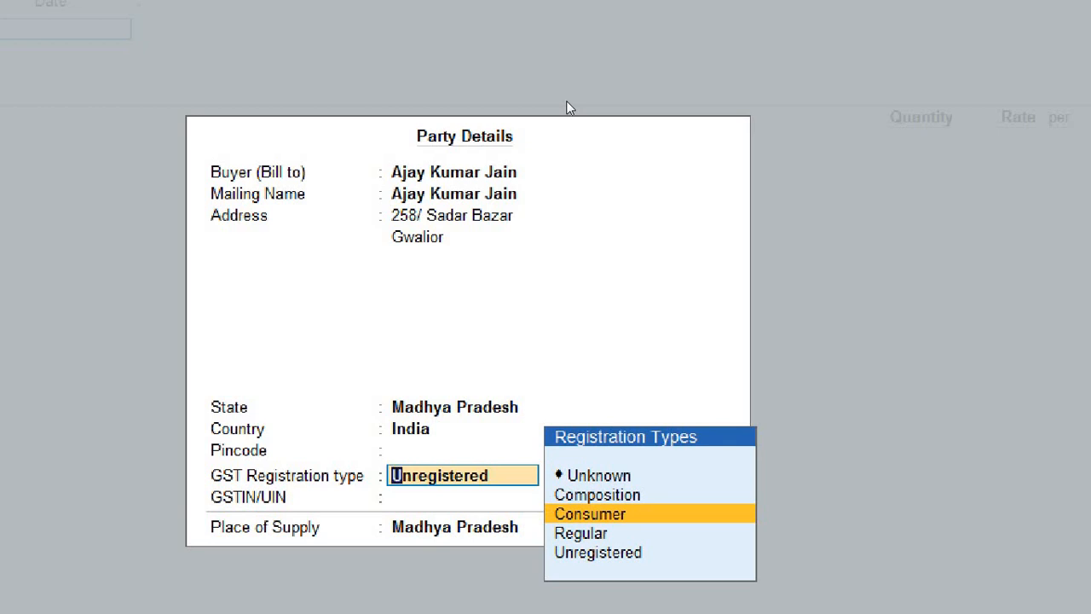
key(Down)
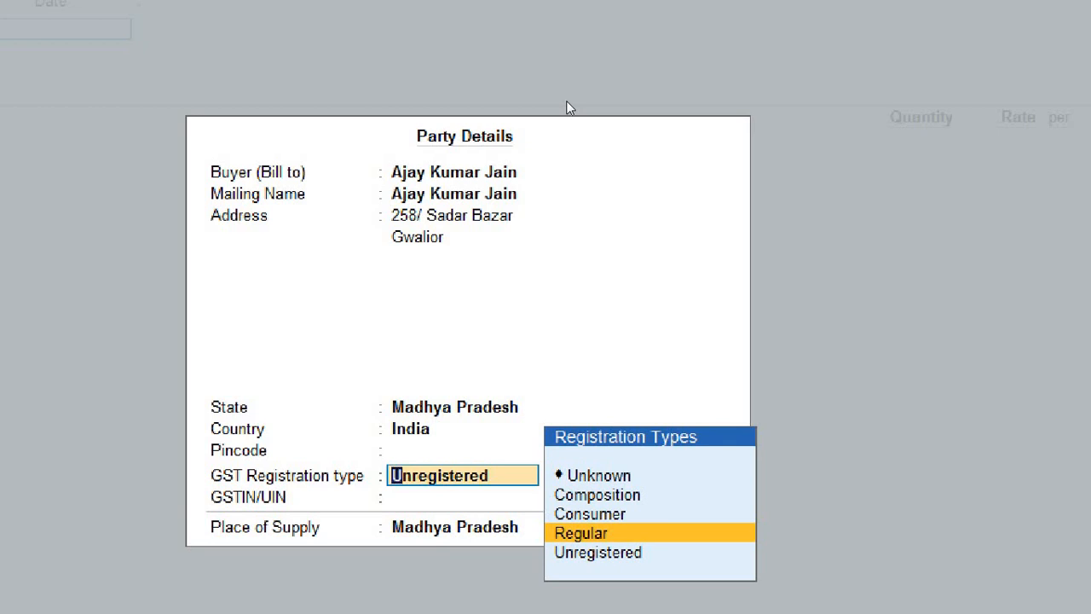
key(Up)
key(Up)
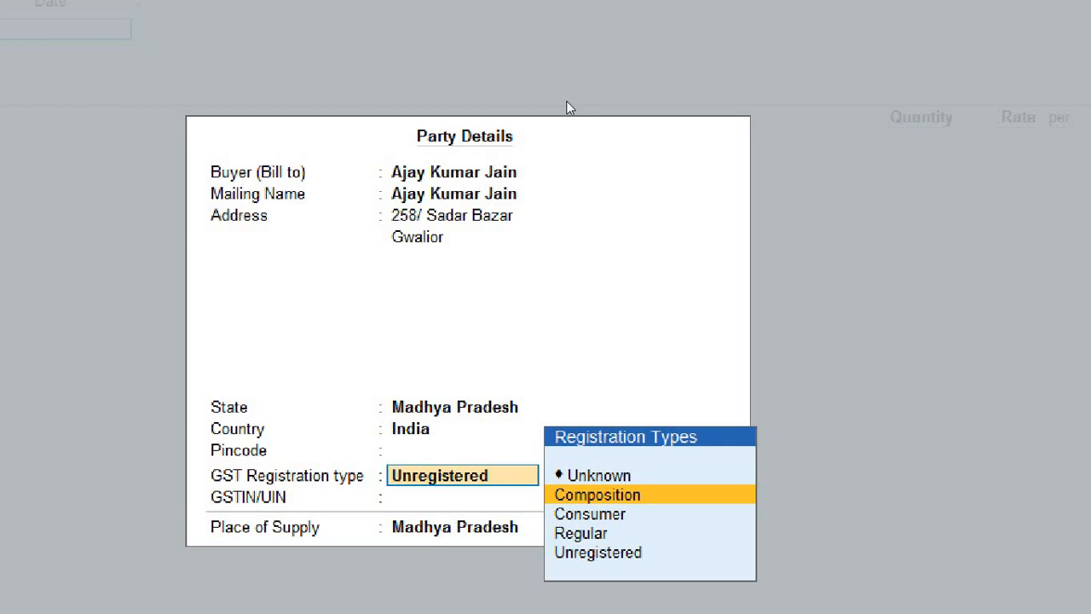
key(Return)
key(Return)
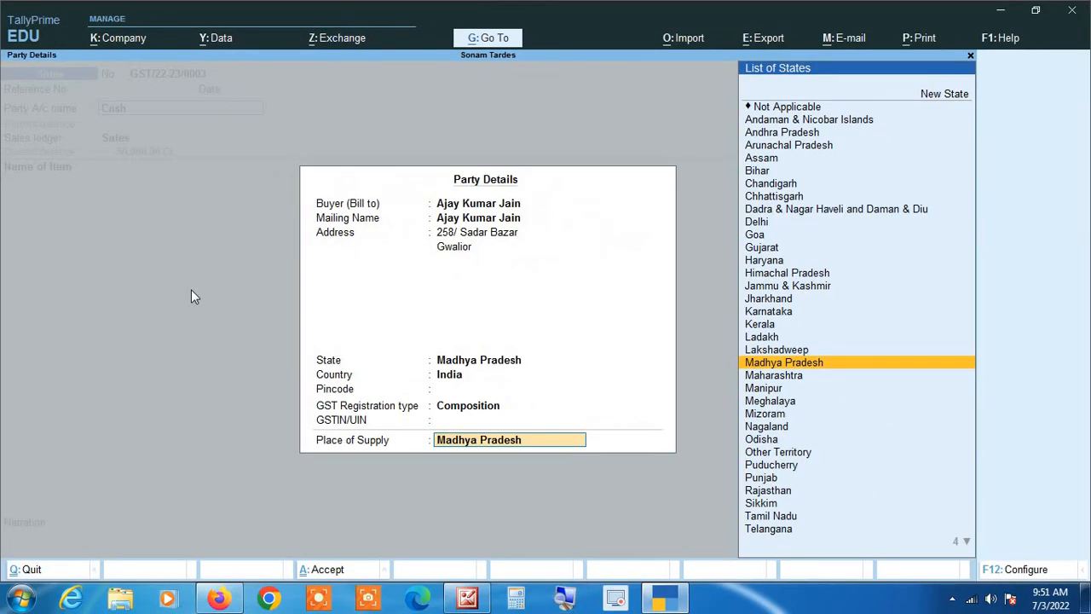
key(Return)
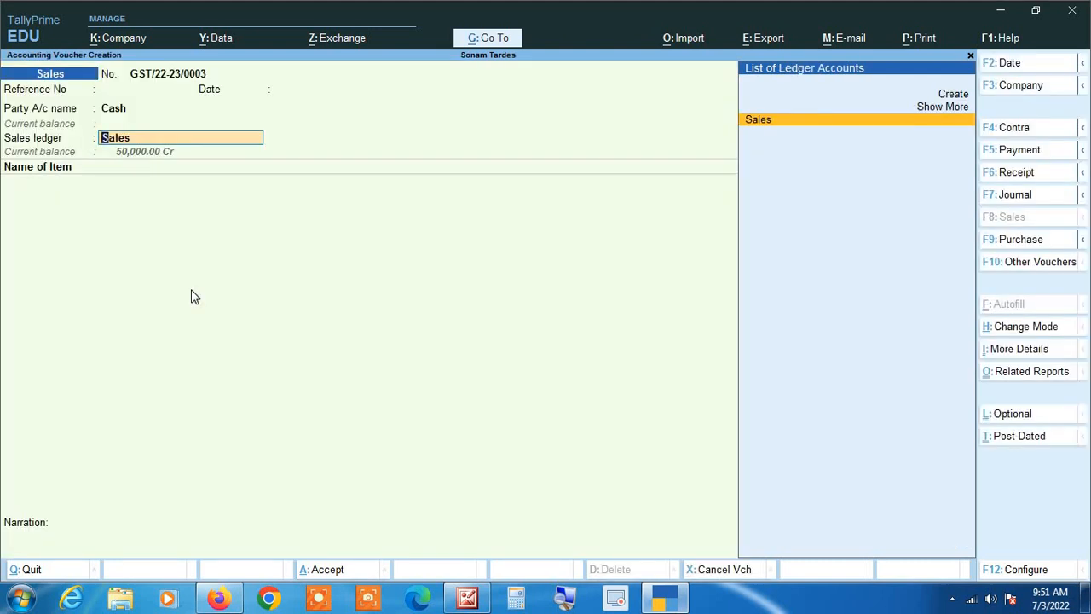
Step: Reopen Cash's Party Details, clear the buyer, and quit without keeping the details
key(BackSpace)
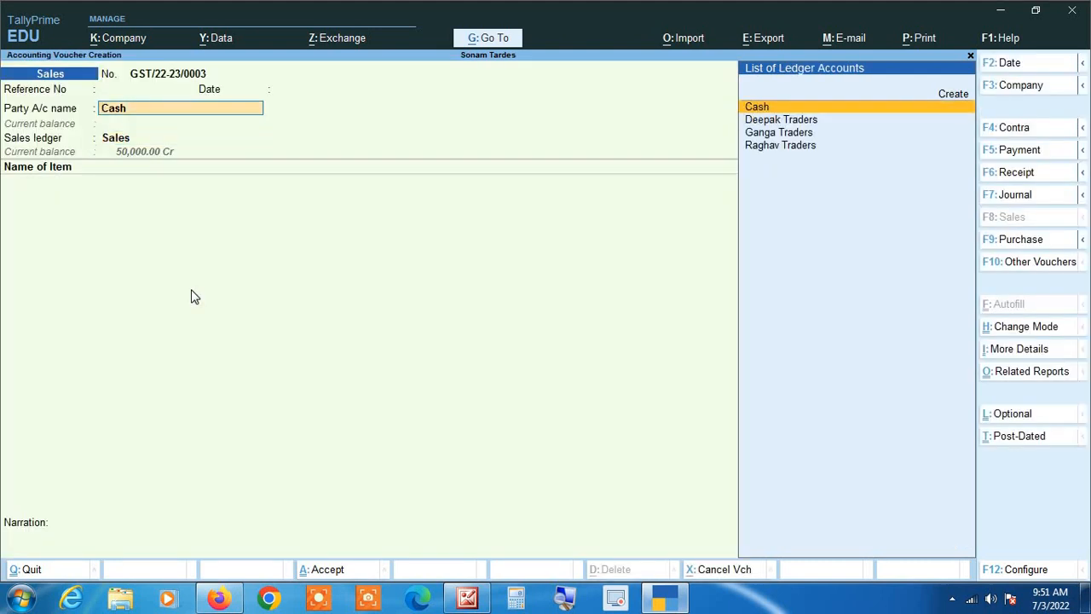
key(Return)
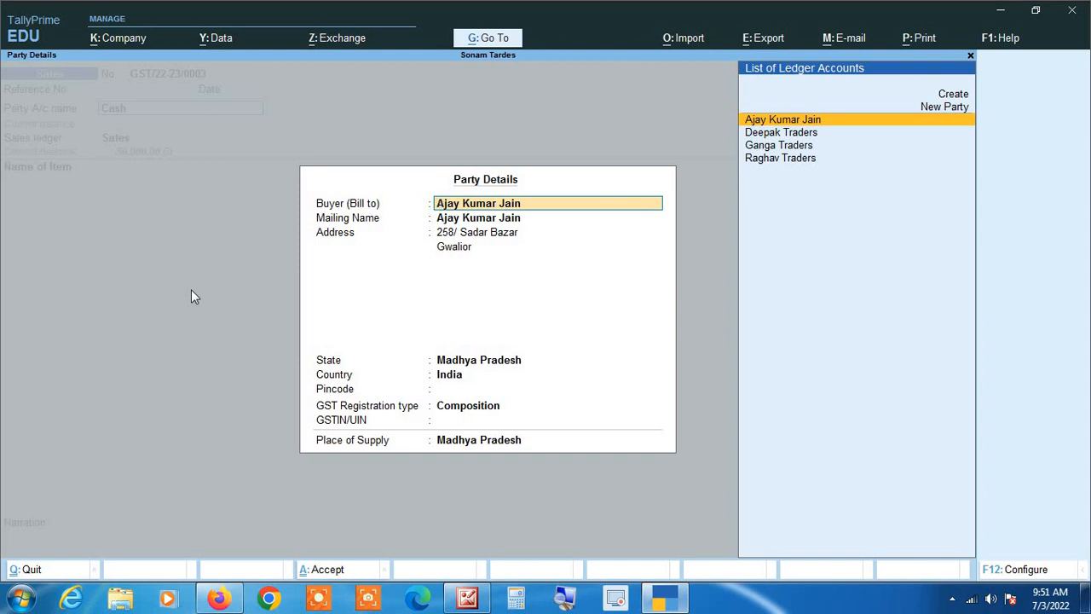
key(Escape)
key(Escape)
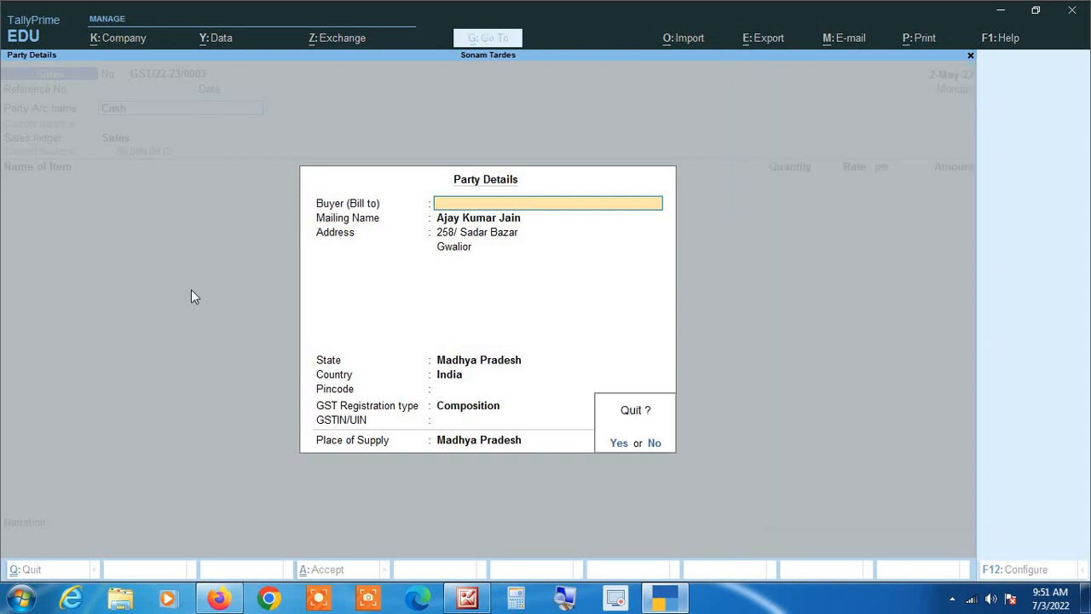
key(Return)
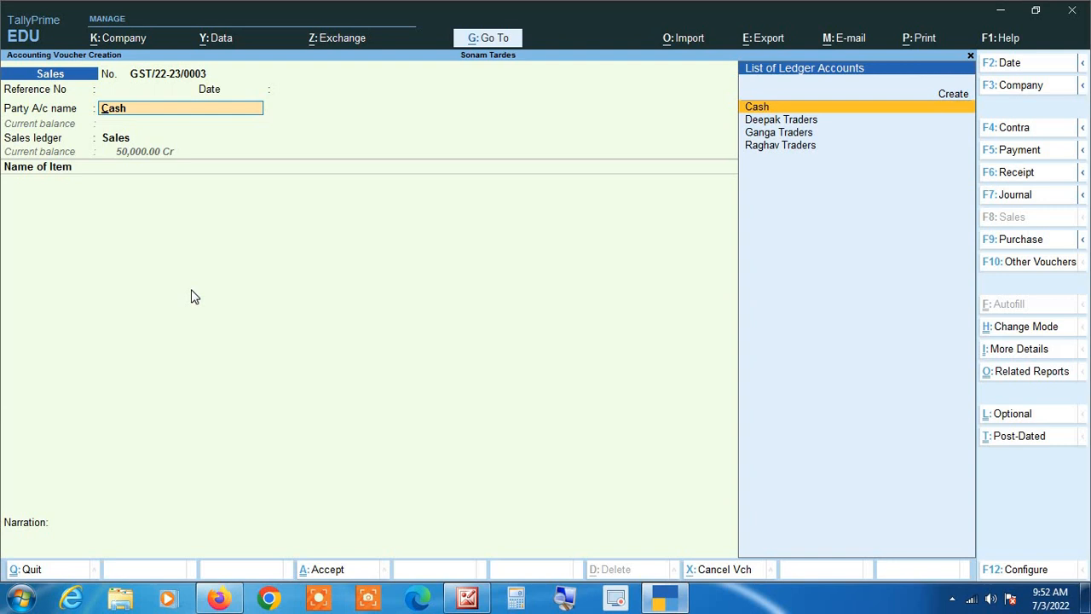
Step: Select Deepak Traders as party, accept its party details, and open its ledger with Ctrl+Enter
key(Down)
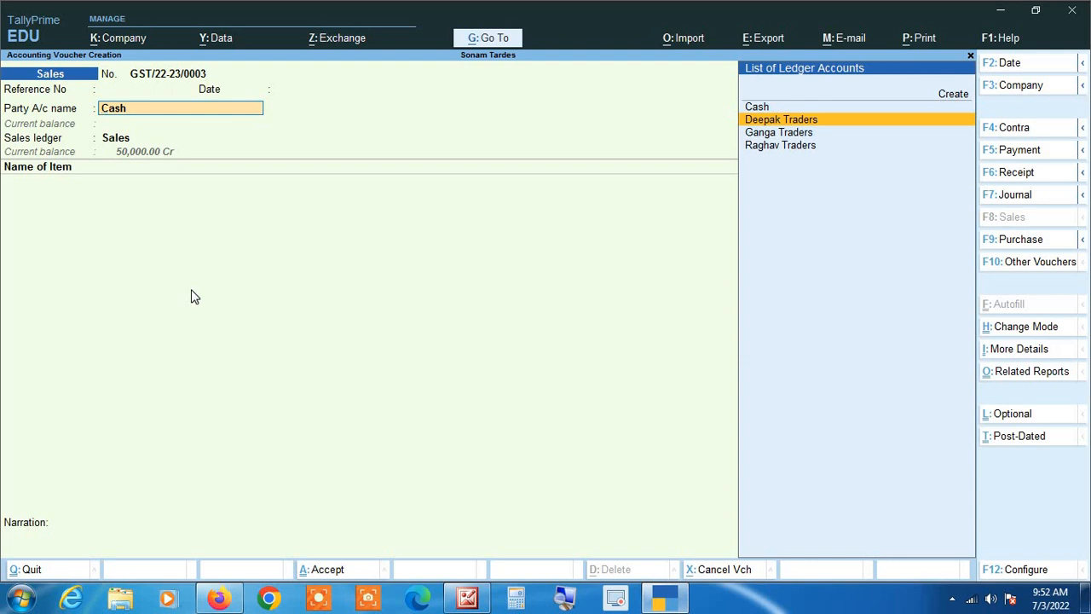
key(Return)
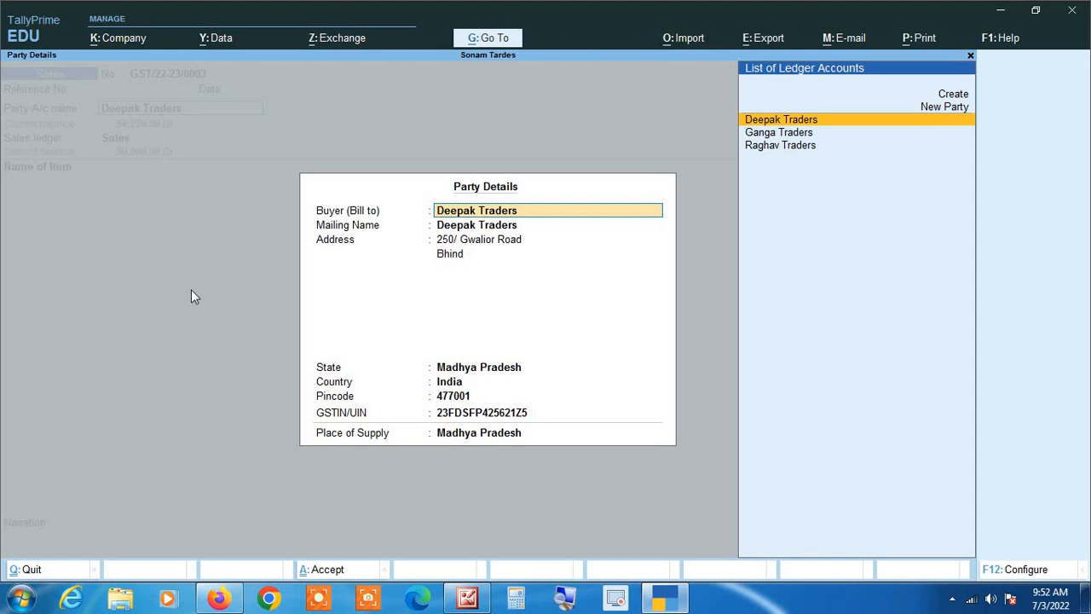
key(Return)
key(Return)
key(Return)
key(Return)
key(Return)
key(Return)
key(Return)
key(Return)
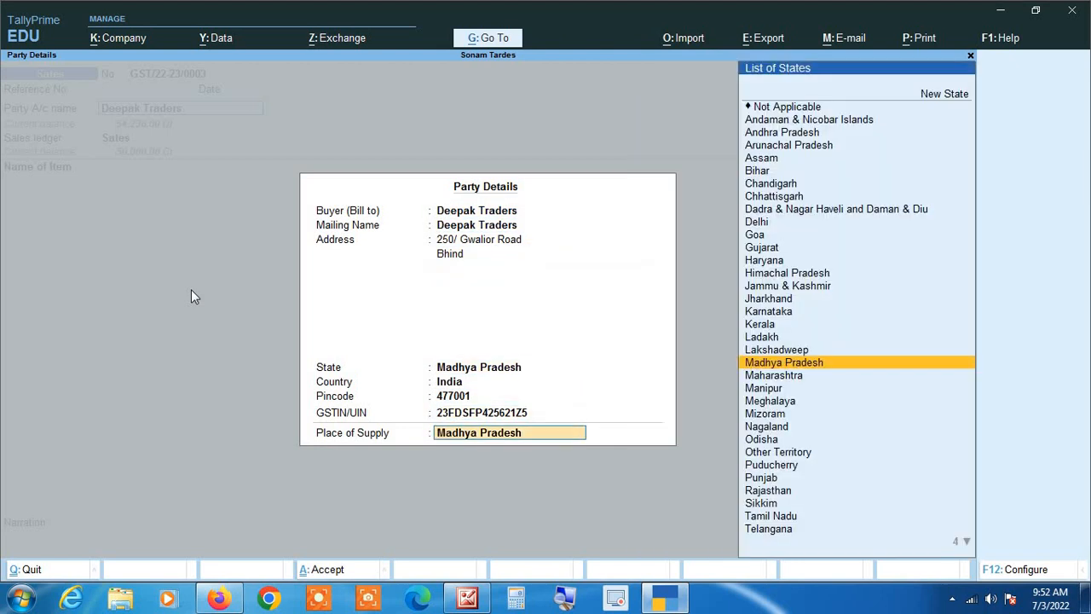
key(Return)
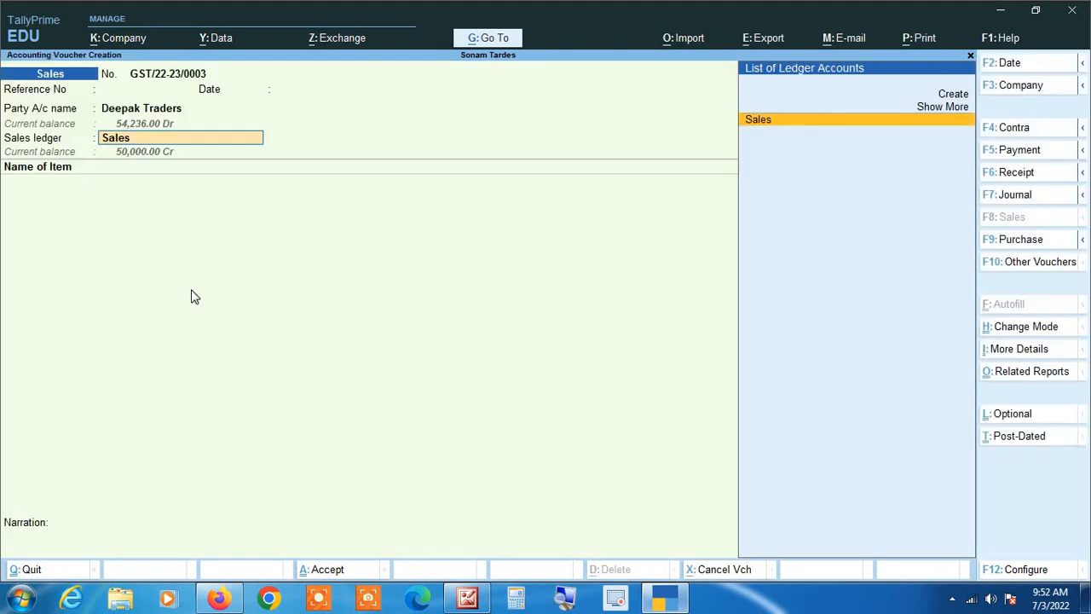
key(BackSpace)
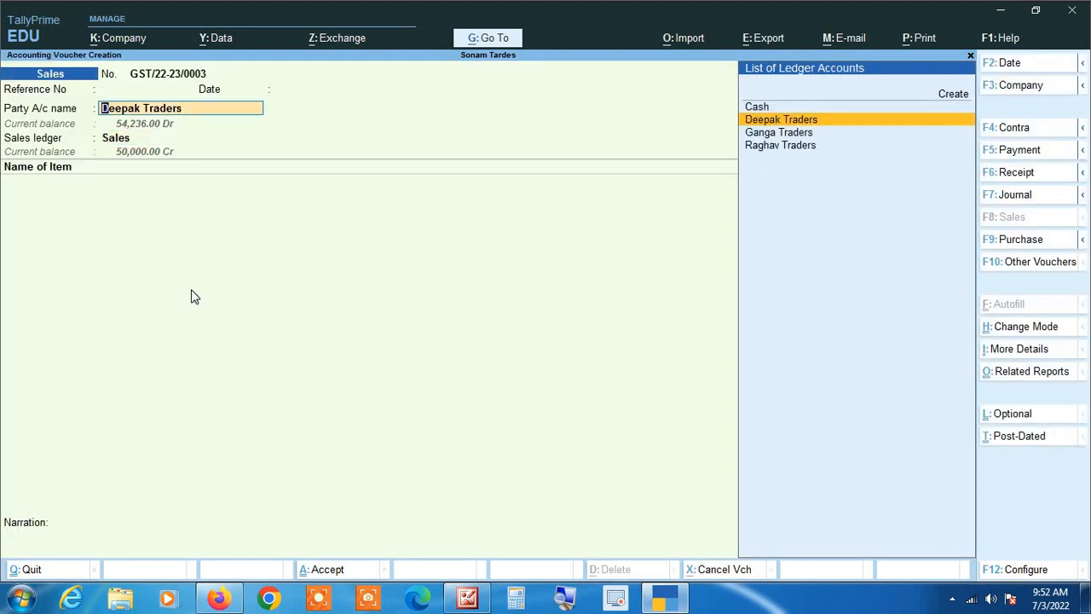
key(ctrl+Return)
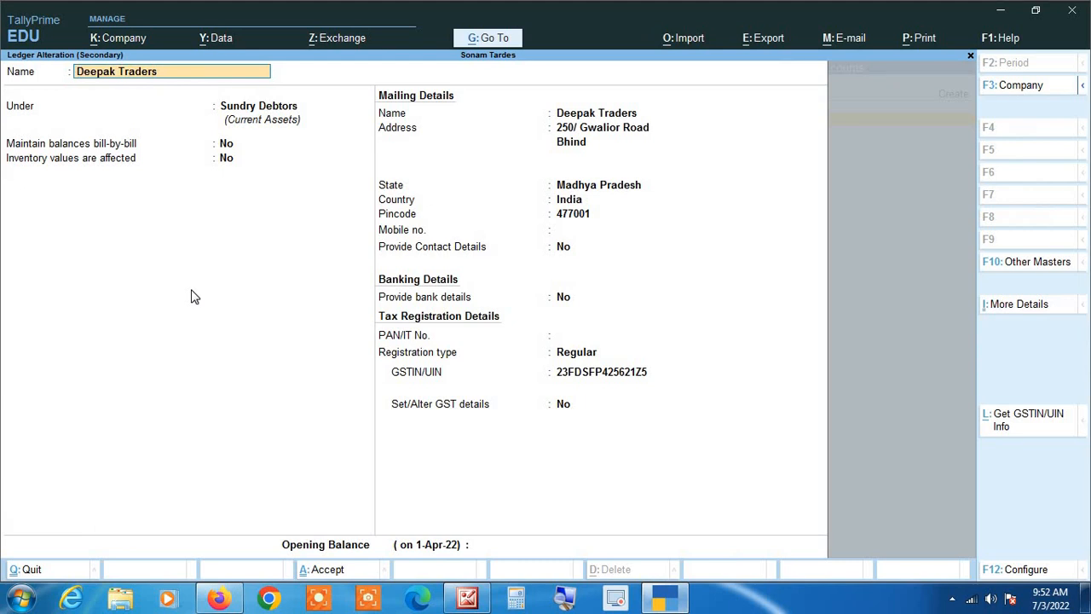
Step: Save Deepak Traders' ledger with no opening balance, then step through Party Details to Place of Supply
key(Return)
key(Return)
key(Return)
key(Return)
key(Return)
key(Return)
key(Return)
key(Return)
key(Return)
key(Return)
key(Return)
key(Return)
key(Return)
key(Return)
key(Return)
key(Return)
key(Return)
key(Return)
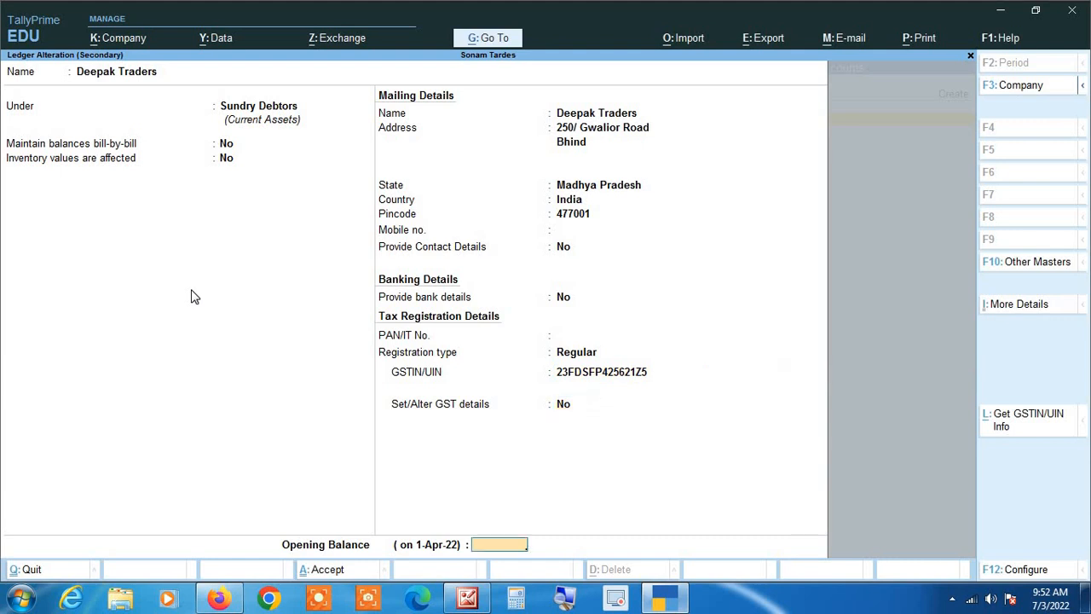
key(Return)
key(Return)
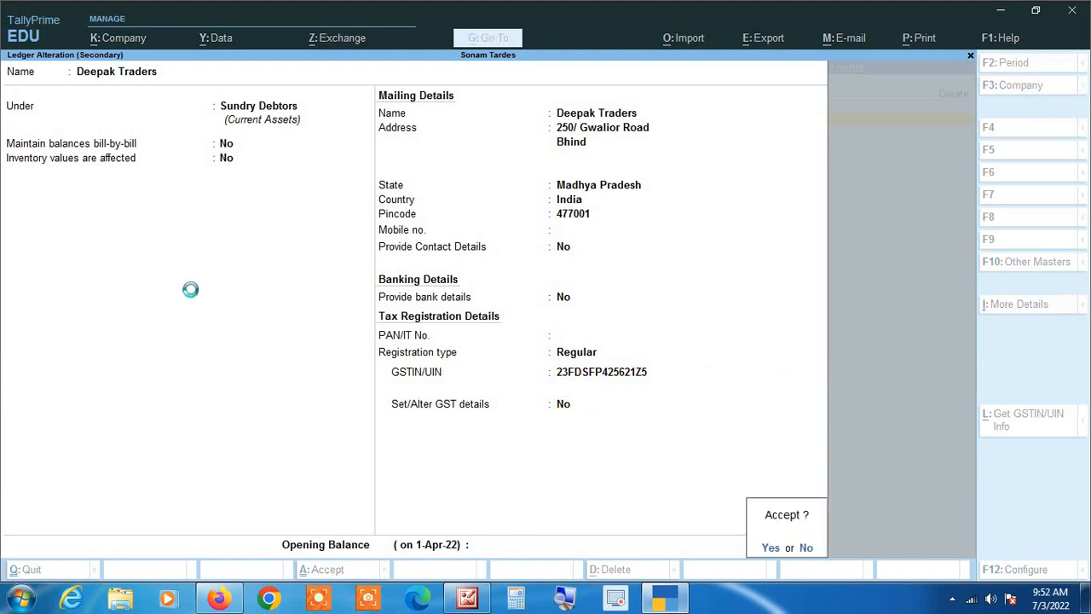
key(Return)
key(Return)
key(Return)
key(Return)
key(Return)
key(Return)
key(Return)
key(Return)
key(Return)
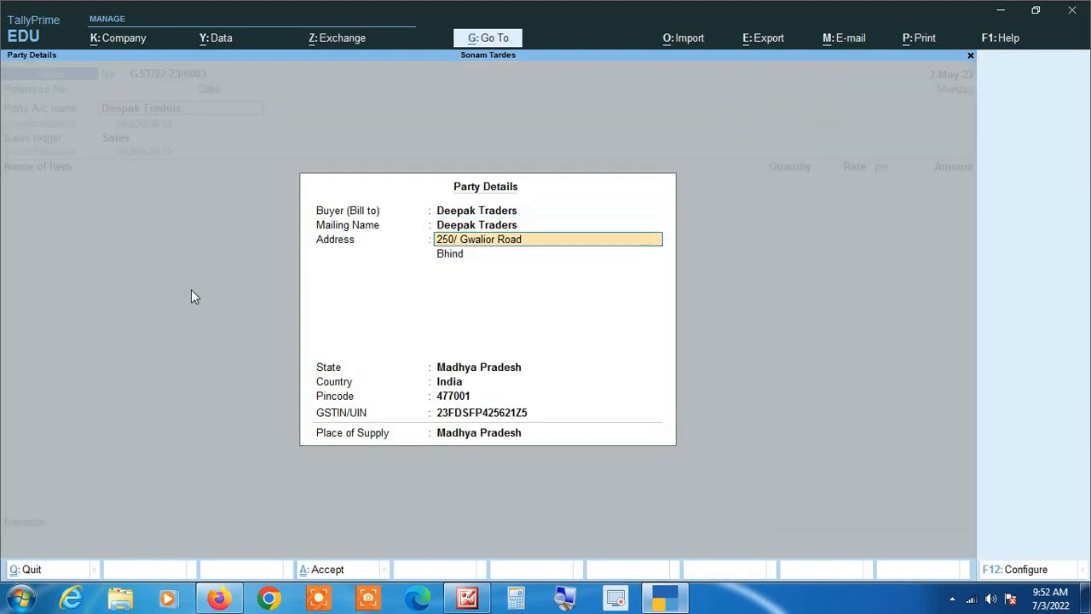
key(Return)
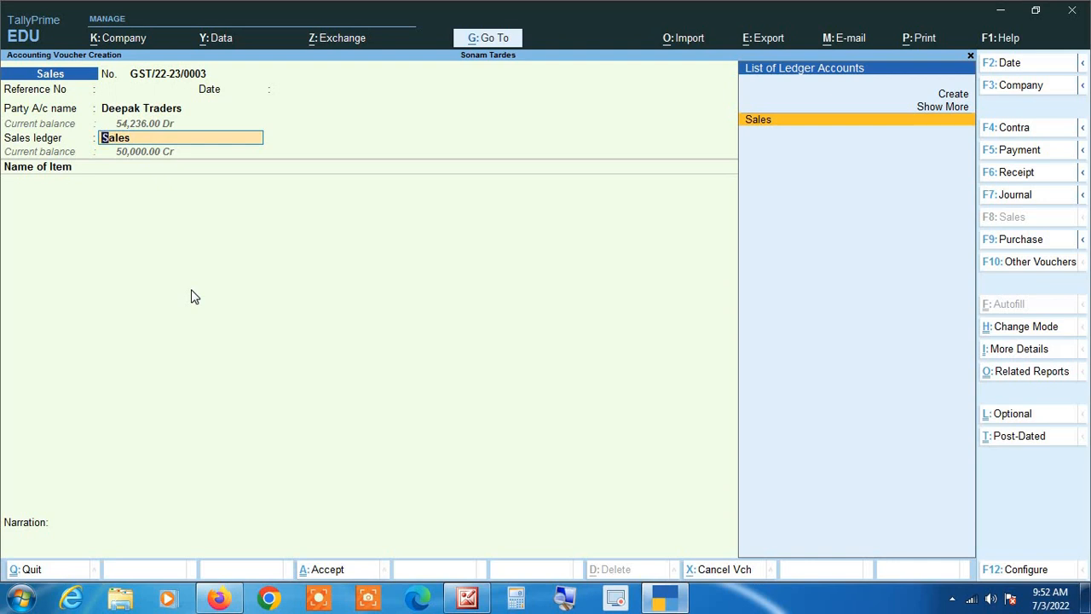
Step: In the Sales ledger alteration, set Set/Alter GST Details to Yes to show its GST Details form
key(ctrl+Return)
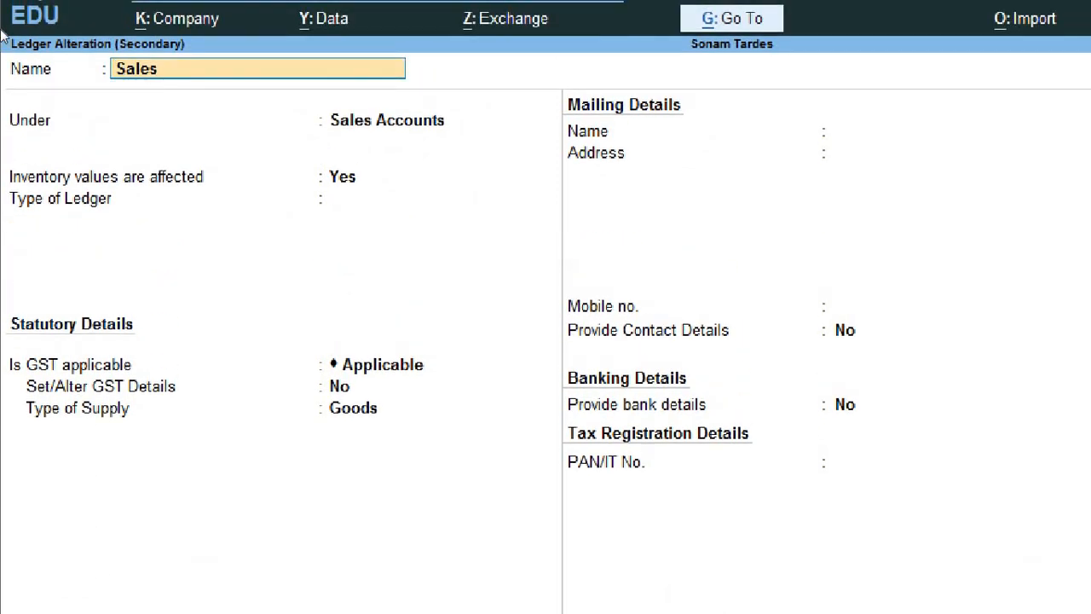
key(Return)
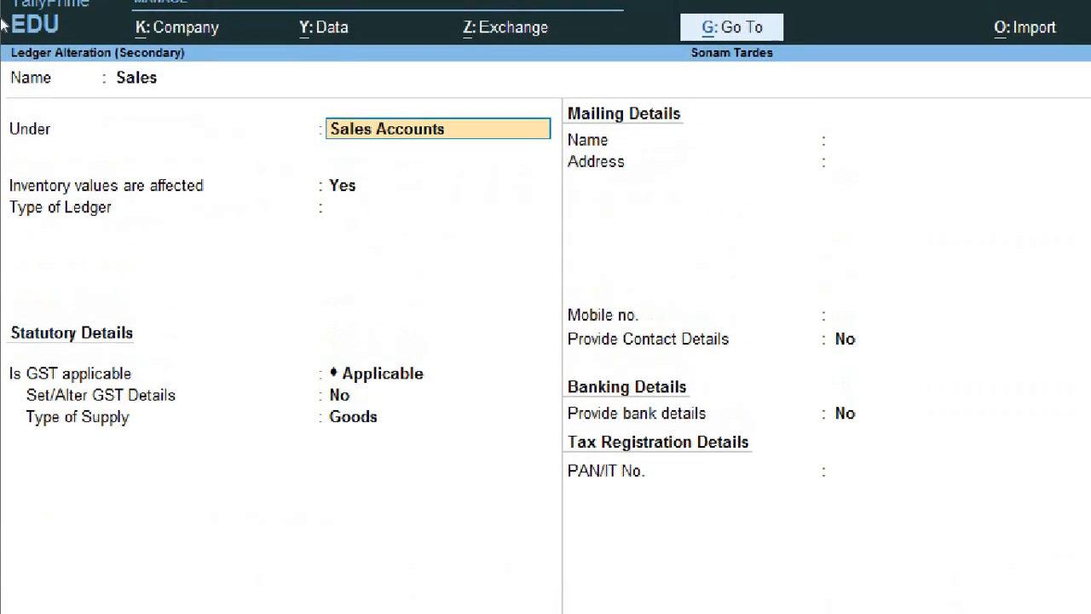
key(Return)
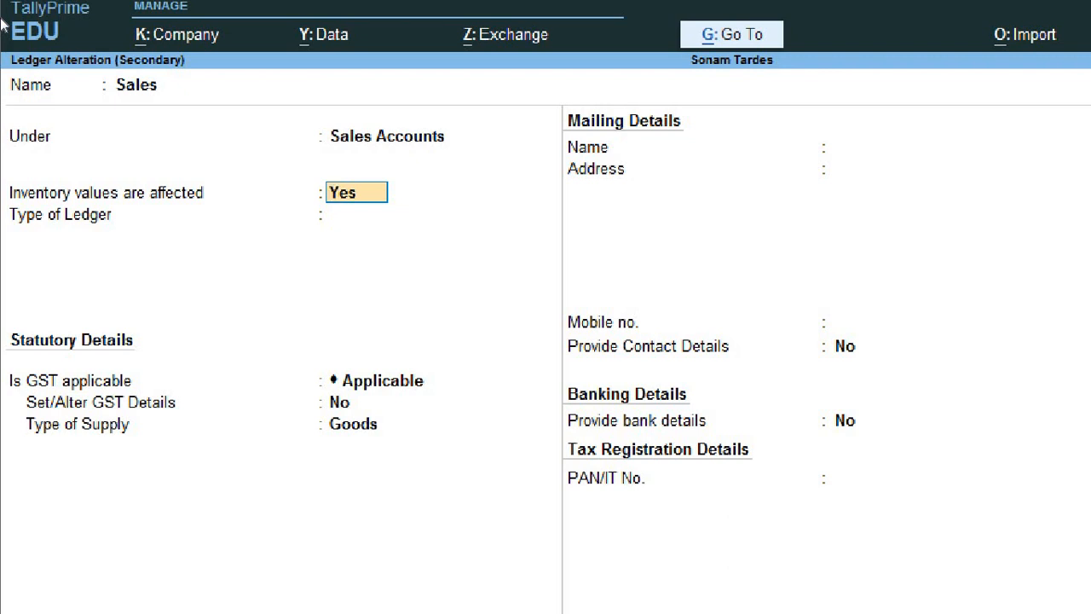
key(Return)
key(Return)
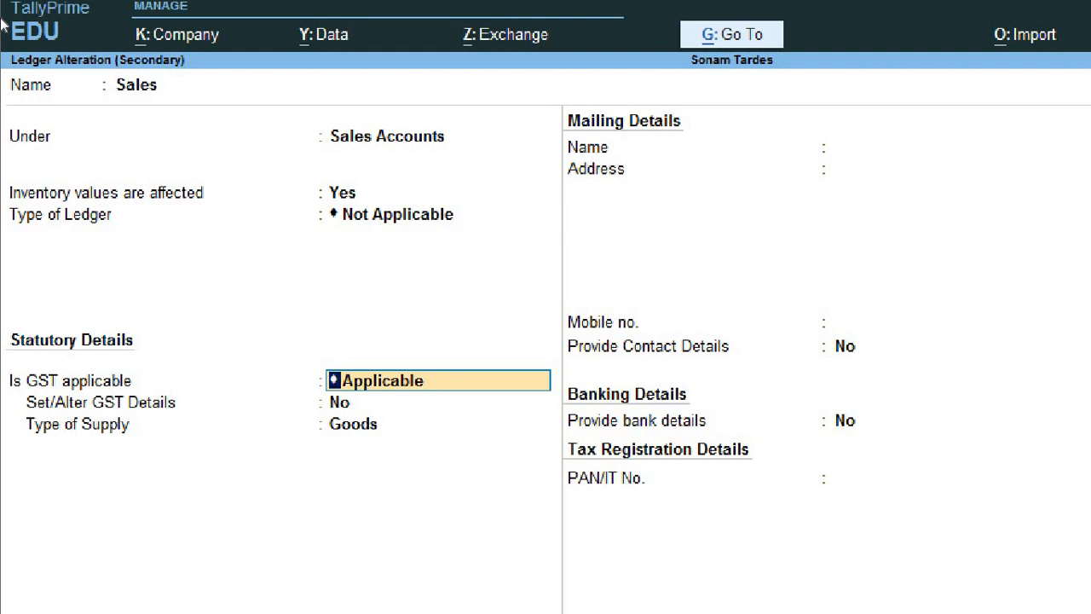
key(Return)
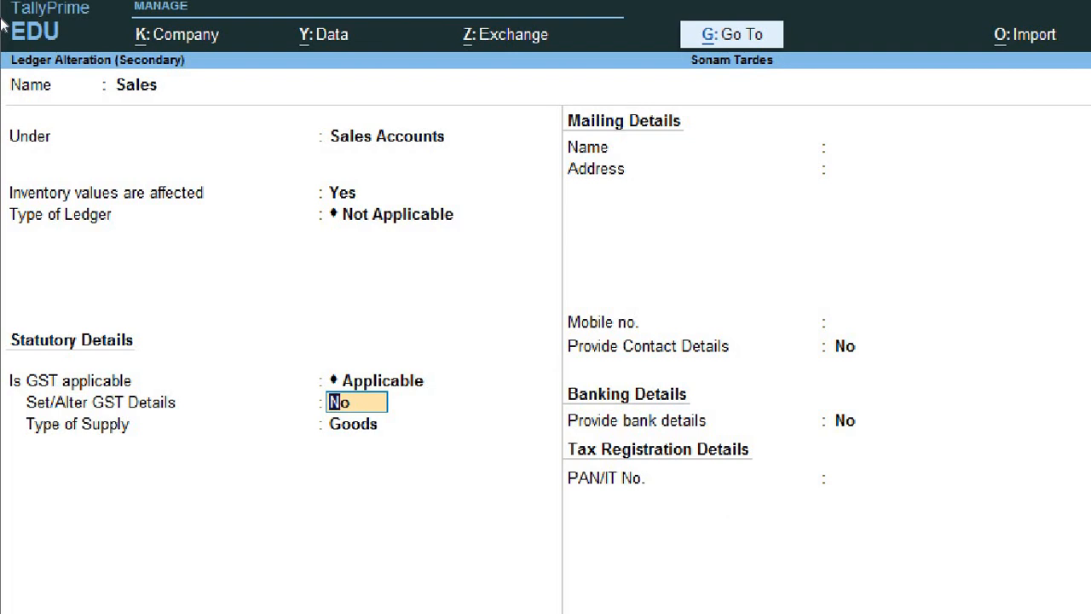
text(y)
key(Return)
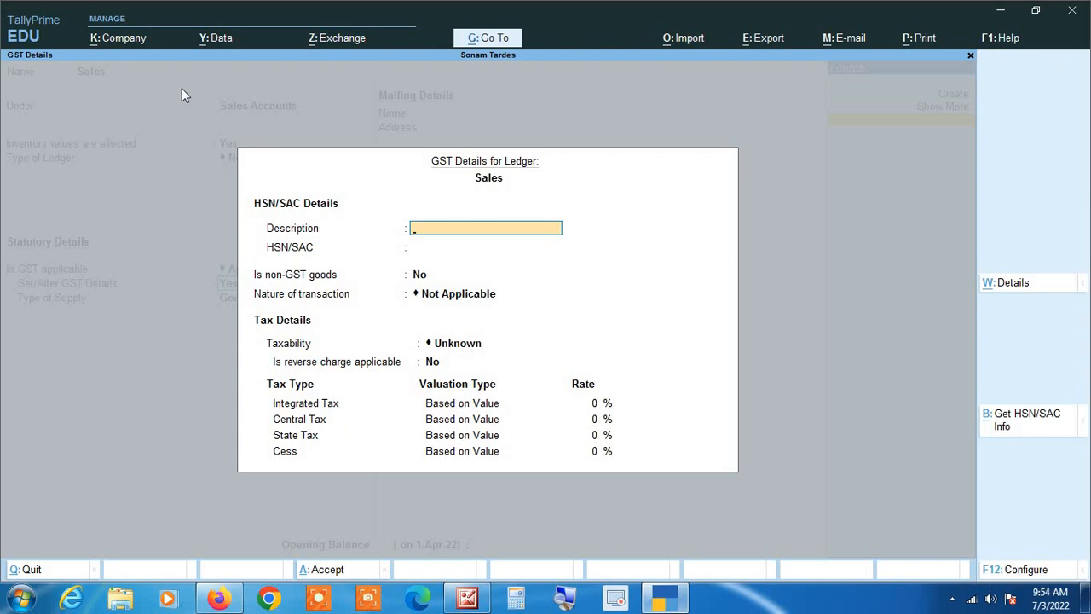
Step: Quit the Sales ledger's GST details, set GST details to No and keep Goods supply
key(Escape)
key(y)
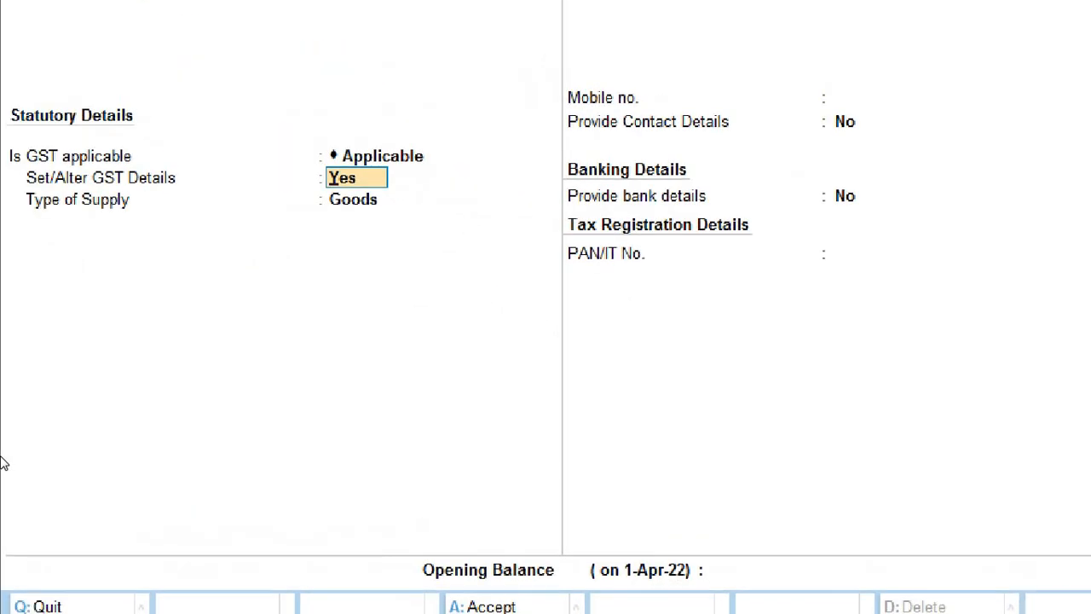
text(no)
key(Return)
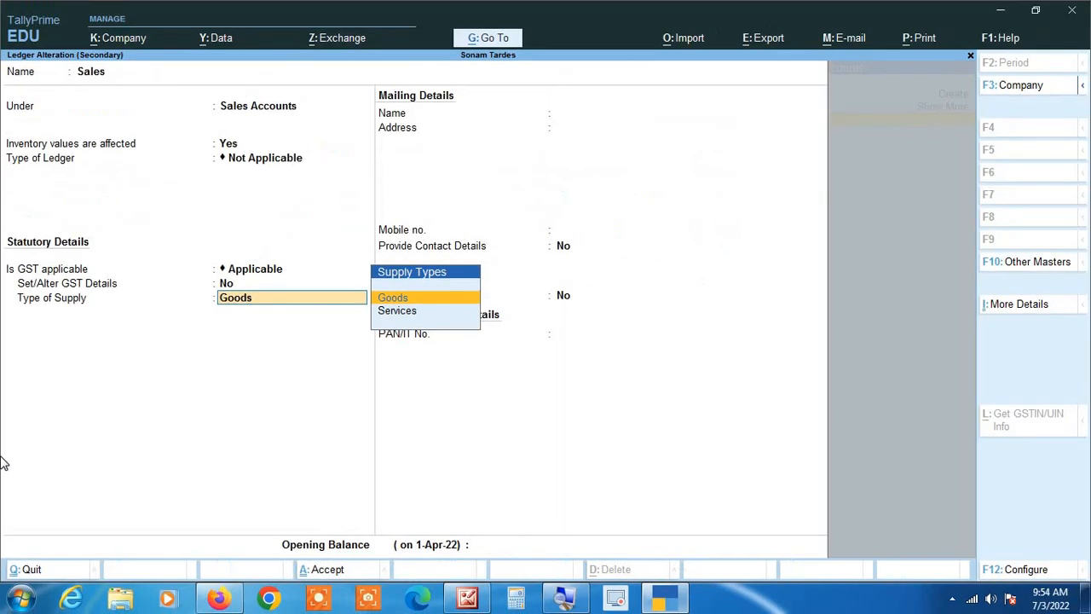
key(Return)
key(Return)
key(Return)
key(Return)
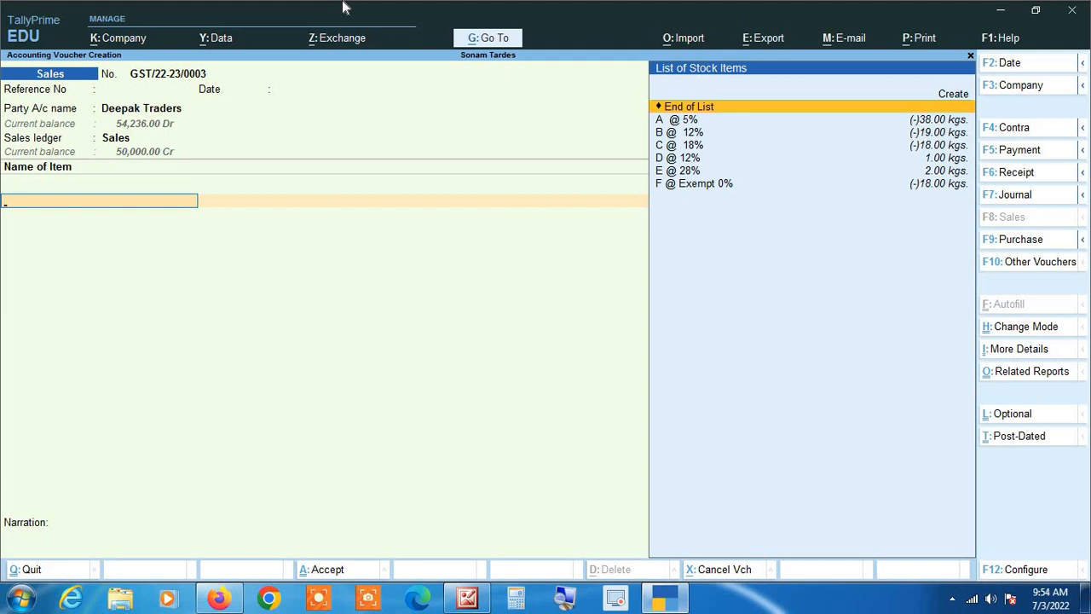
Step: Add stock item A @ 5% to the voucher and open its master for alteration
key(Down)
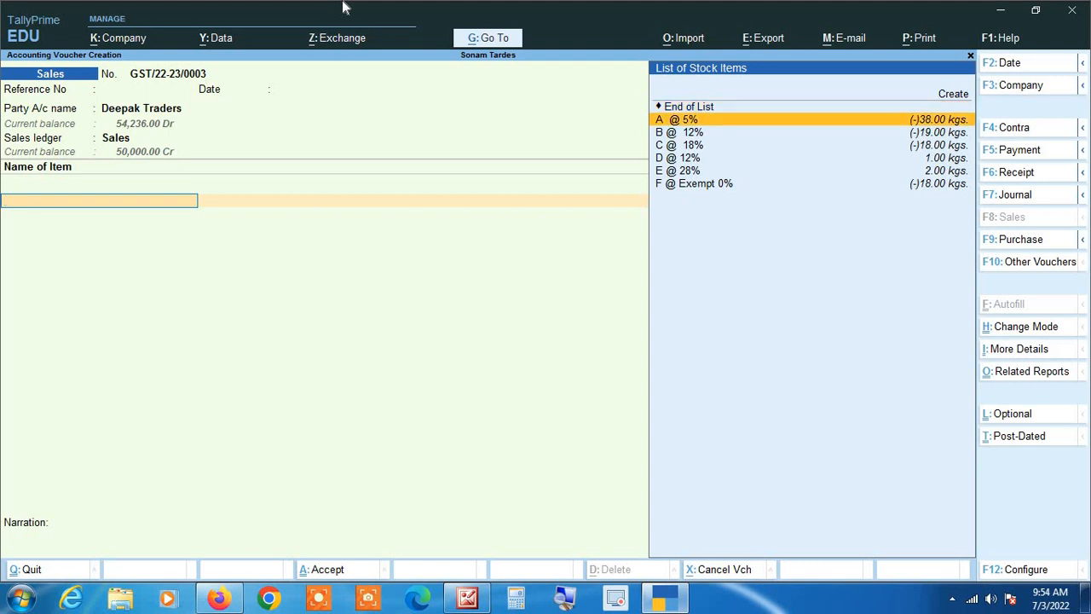
key(Return)
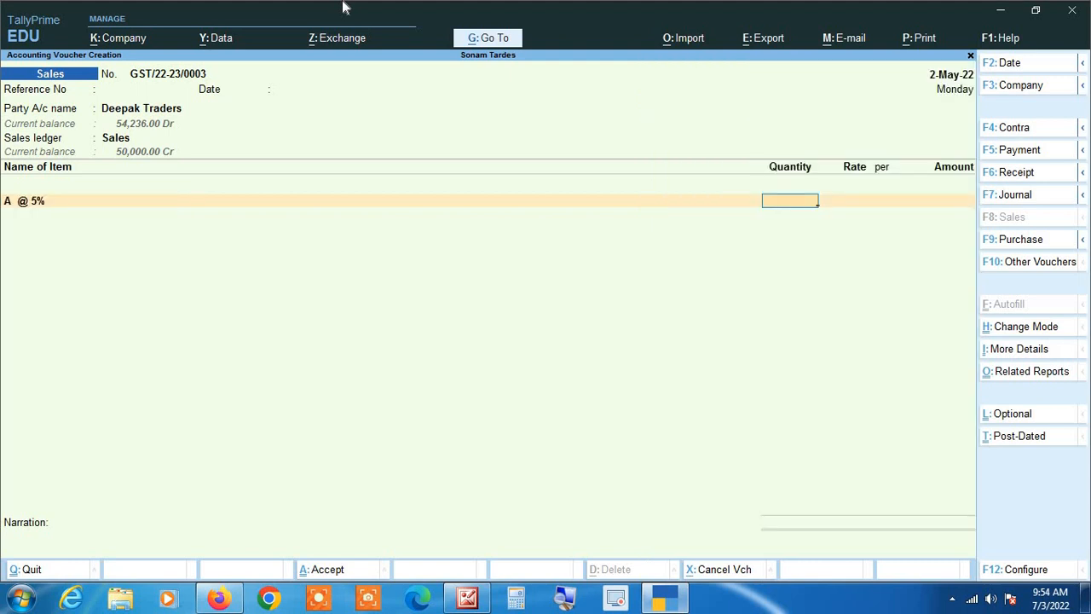
key(BackSpace)
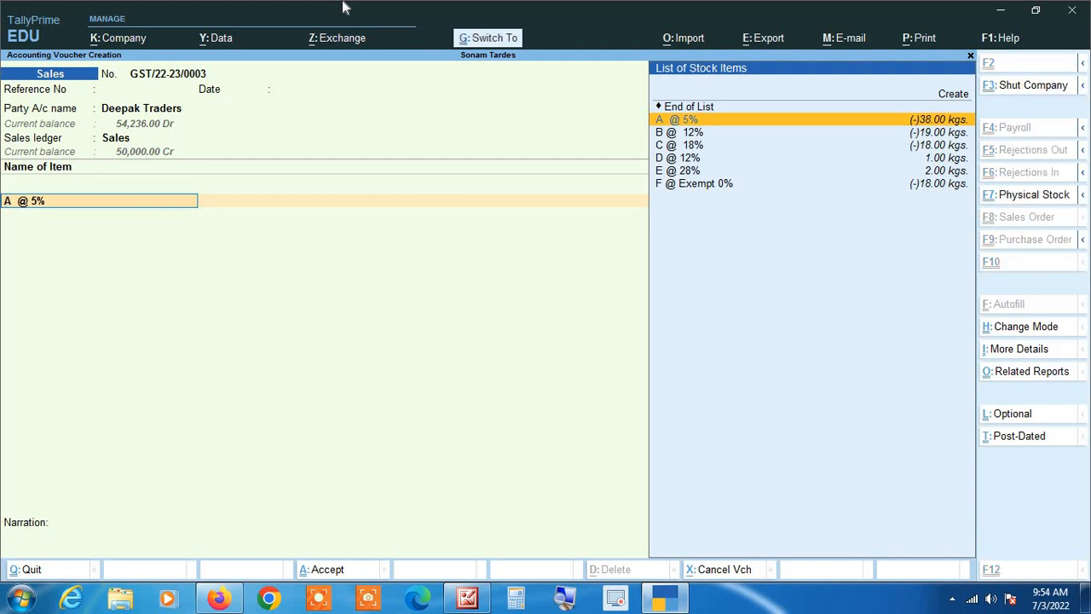
key(ctrl+Return)
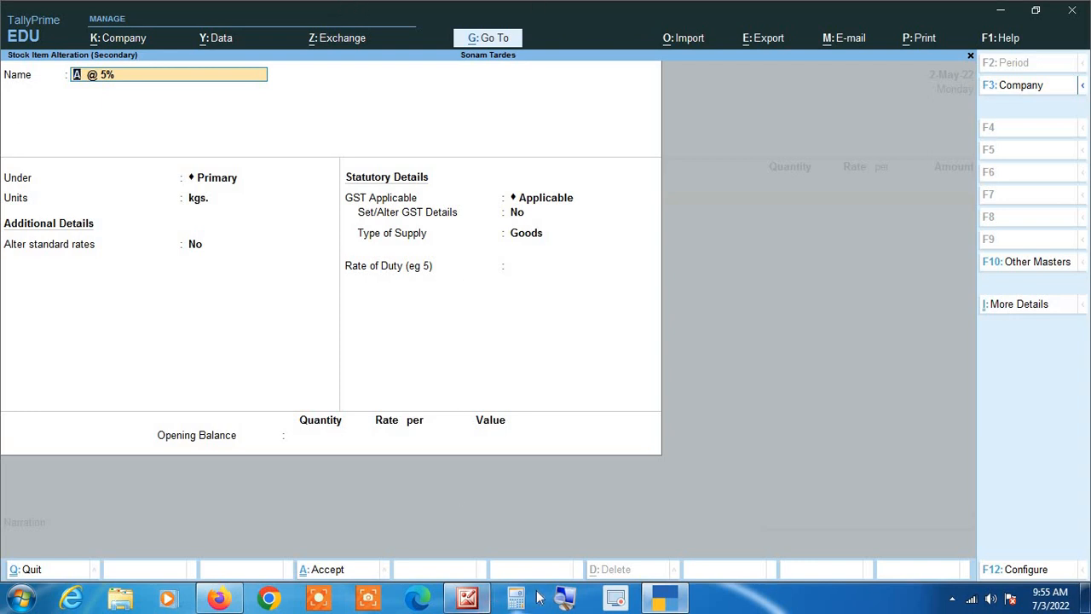
Step: Move through the A @ 5% item fields and set Set/Alter GST Details to Yes
click(563, 597)
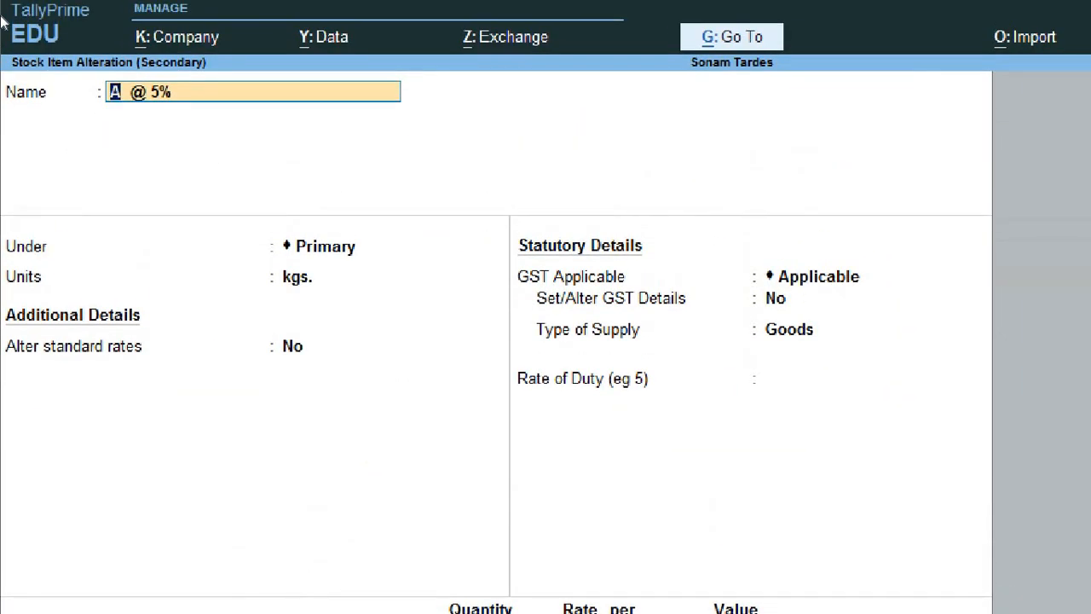
key(Return)
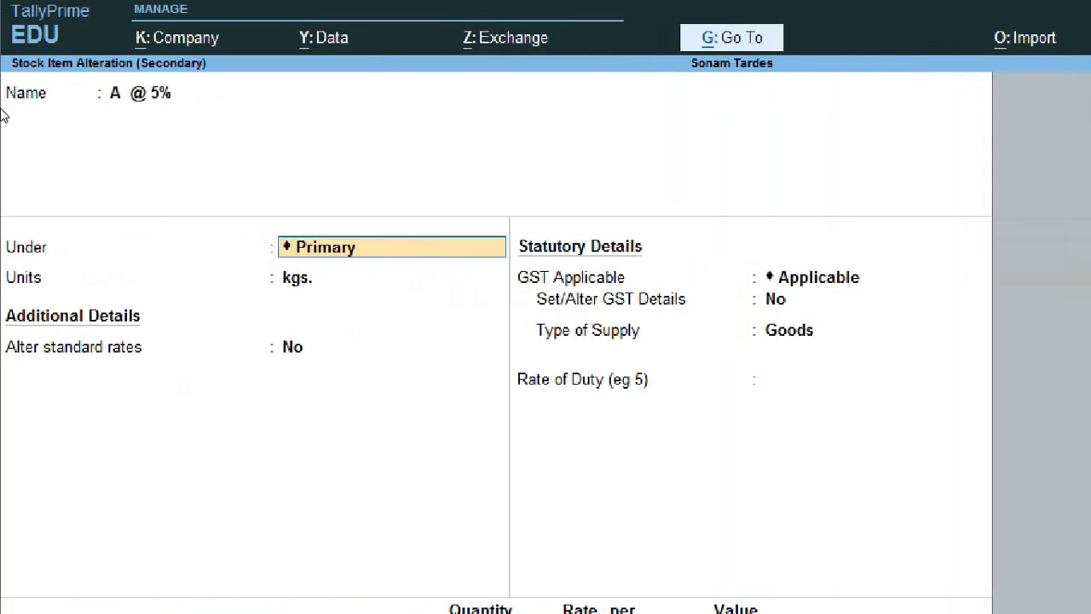
key(Return)
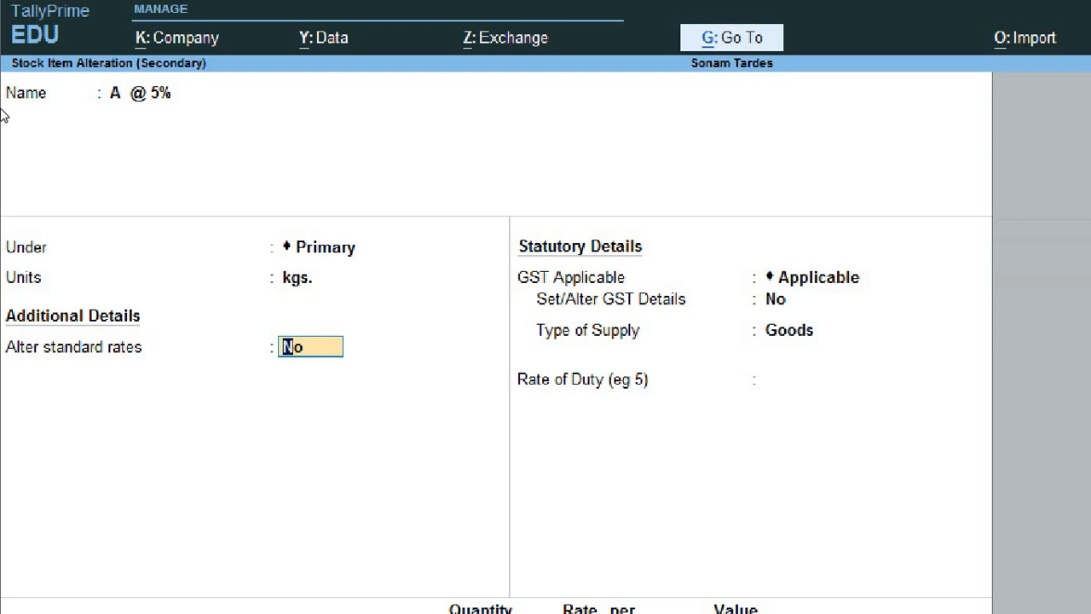
key(Return)
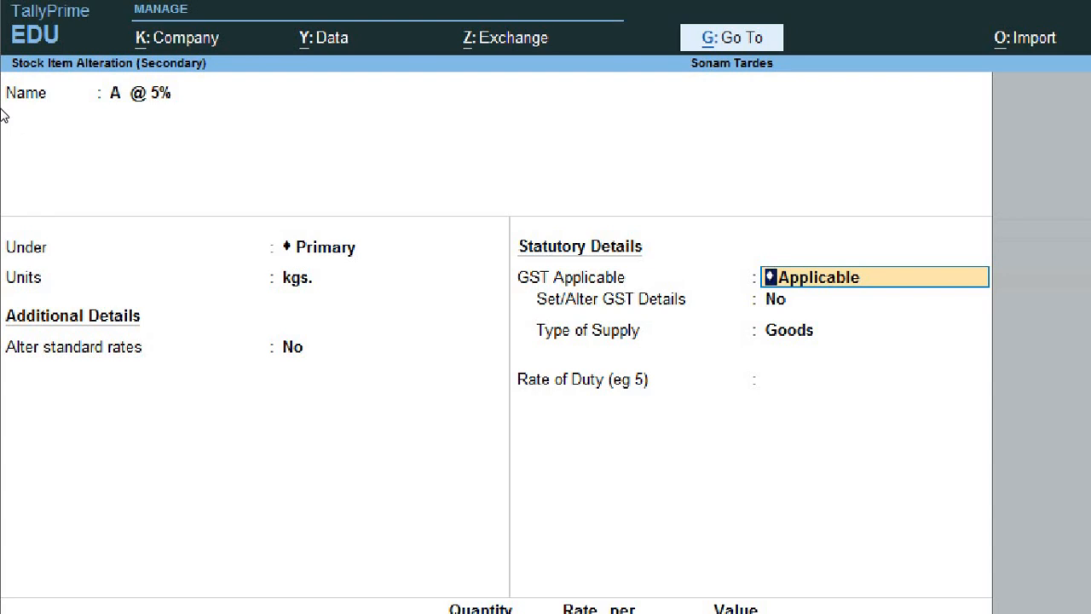
key(Return)
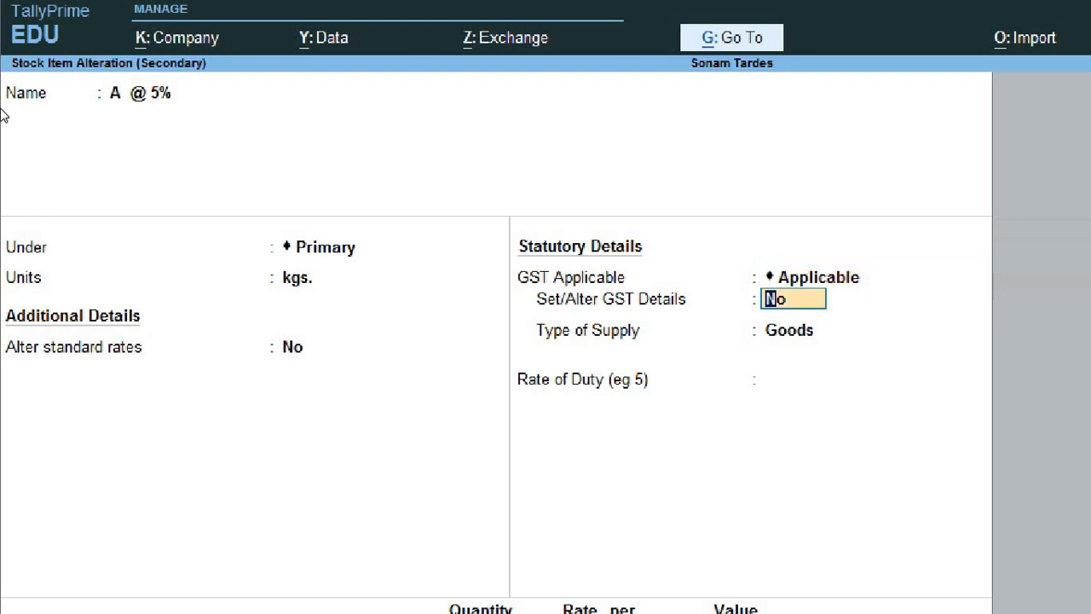
text(yes)
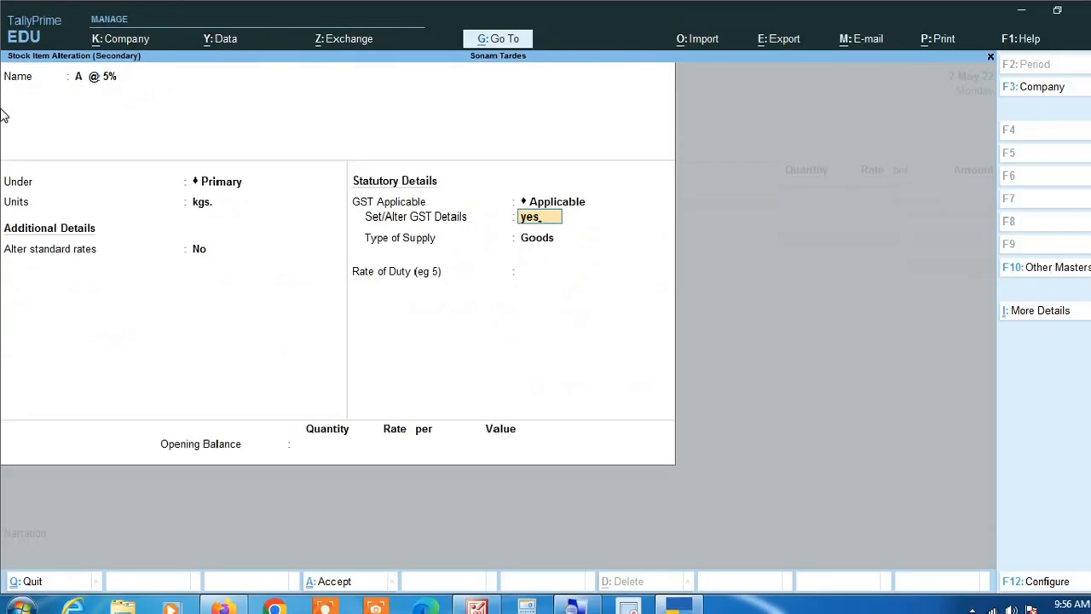
key(Return)
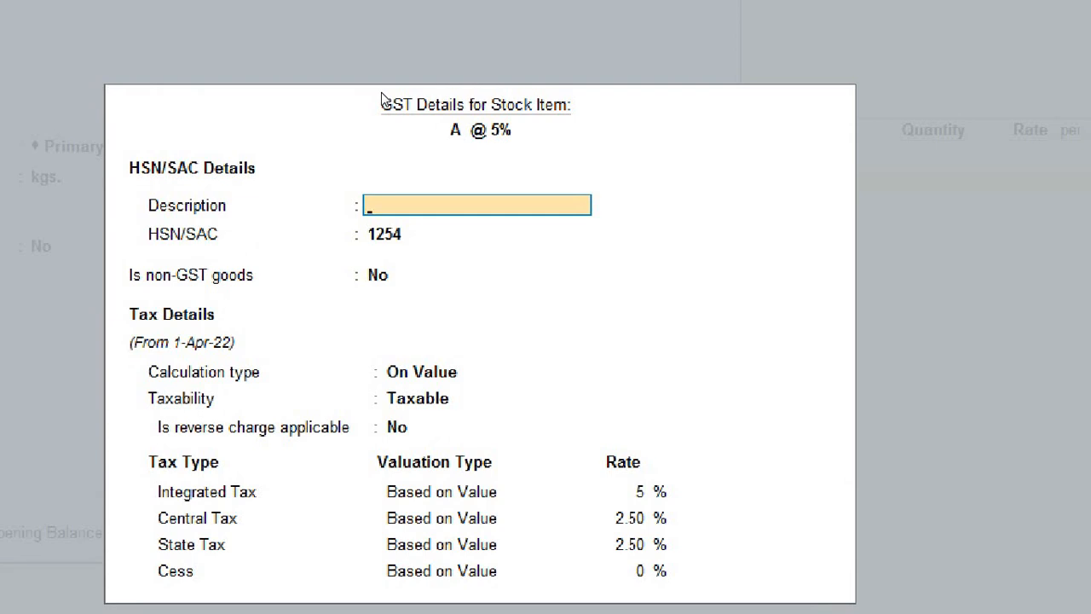
Step: Keep HSN/SAC 1254, non-GST goods No, calculation On Value and taxability Taxable
key(Return)
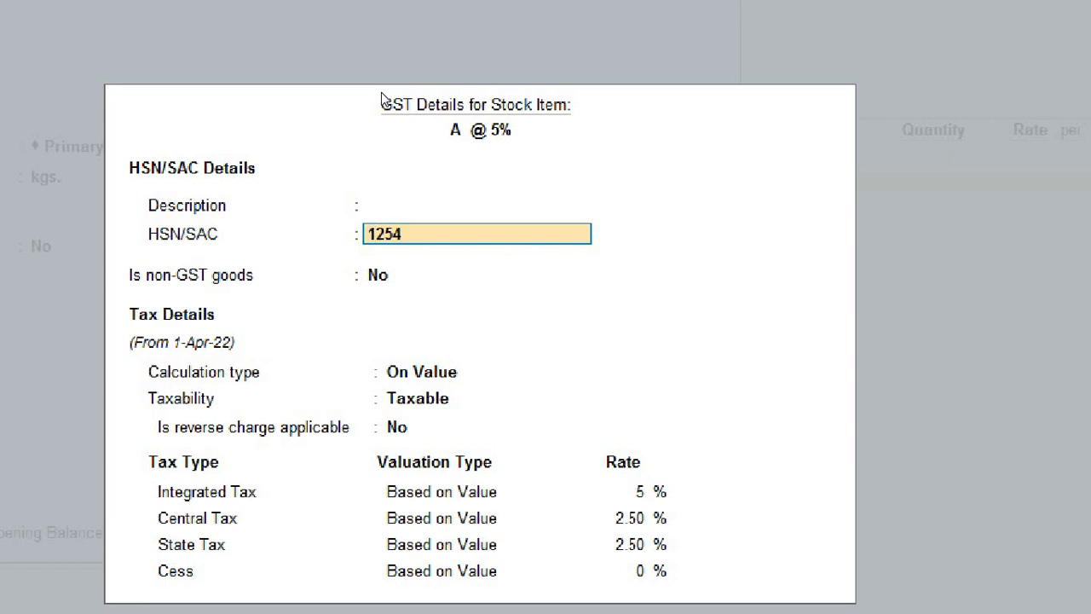
key(Return)
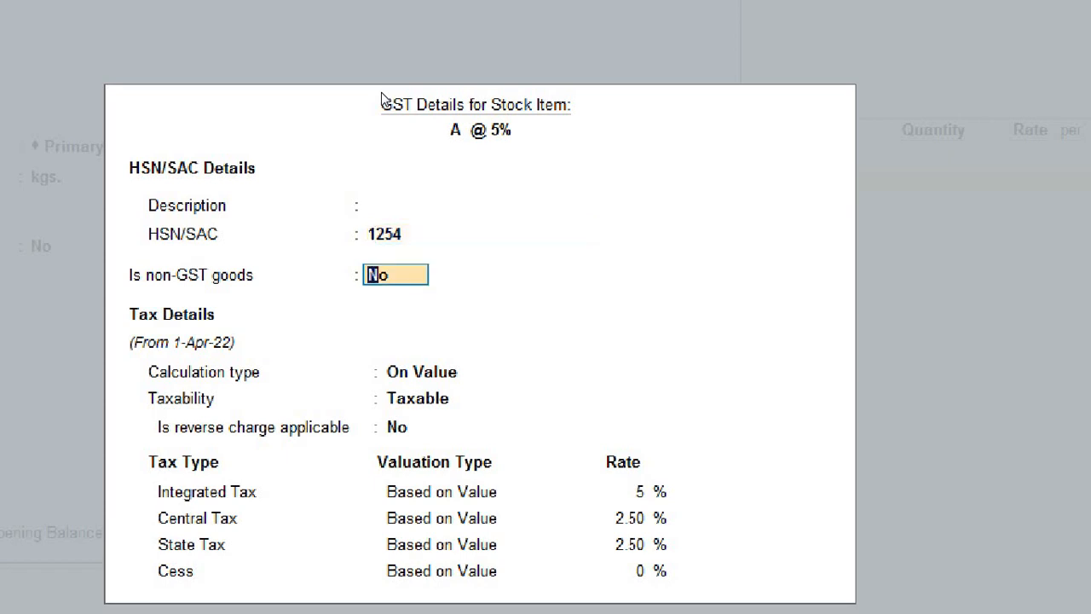
key(Return)
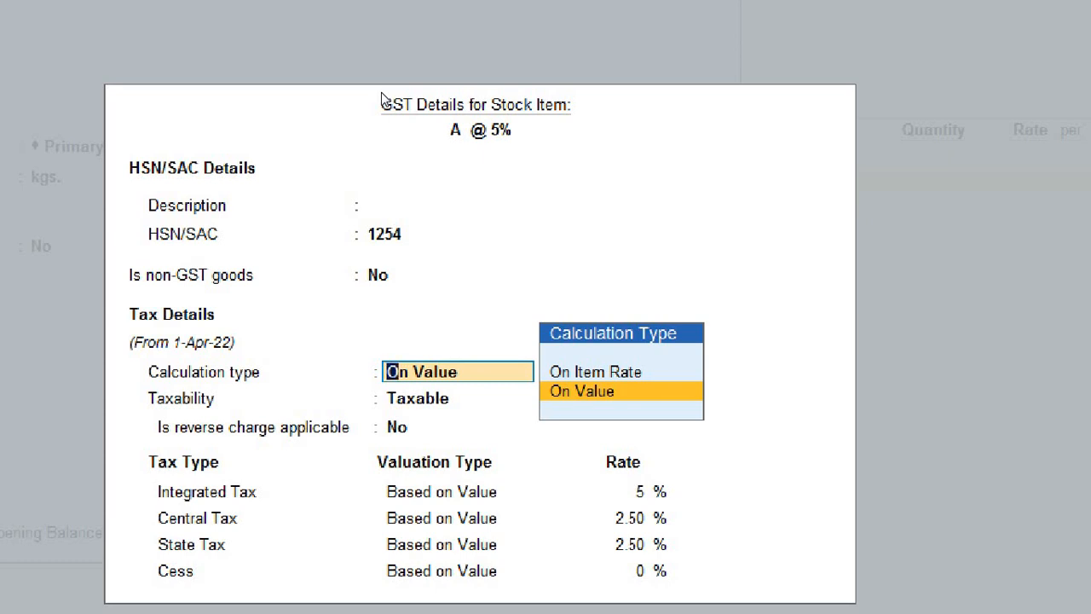
key(Return)
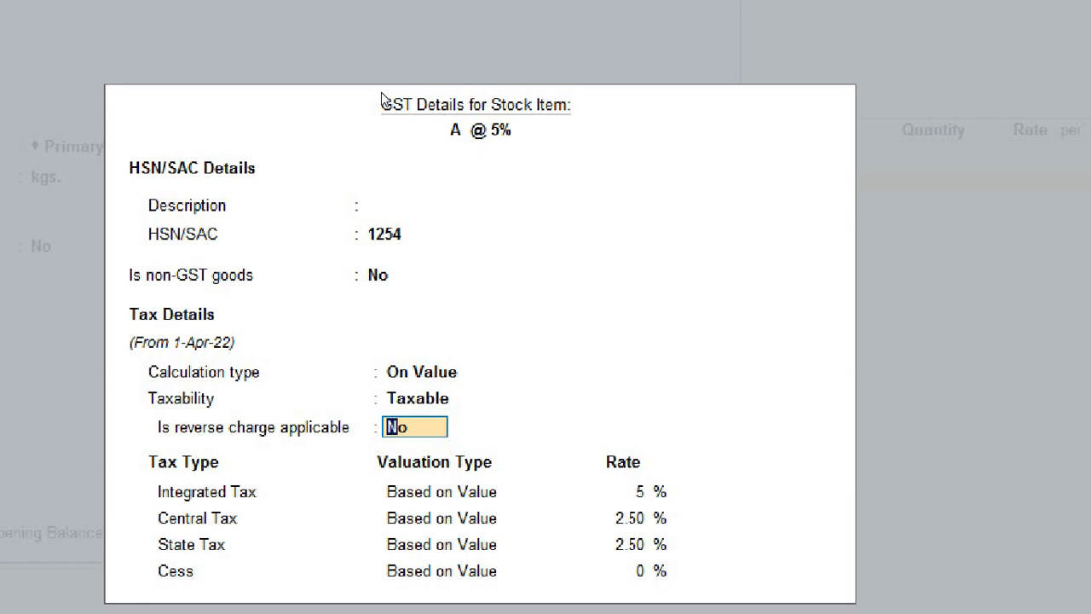
key(BackSpace)
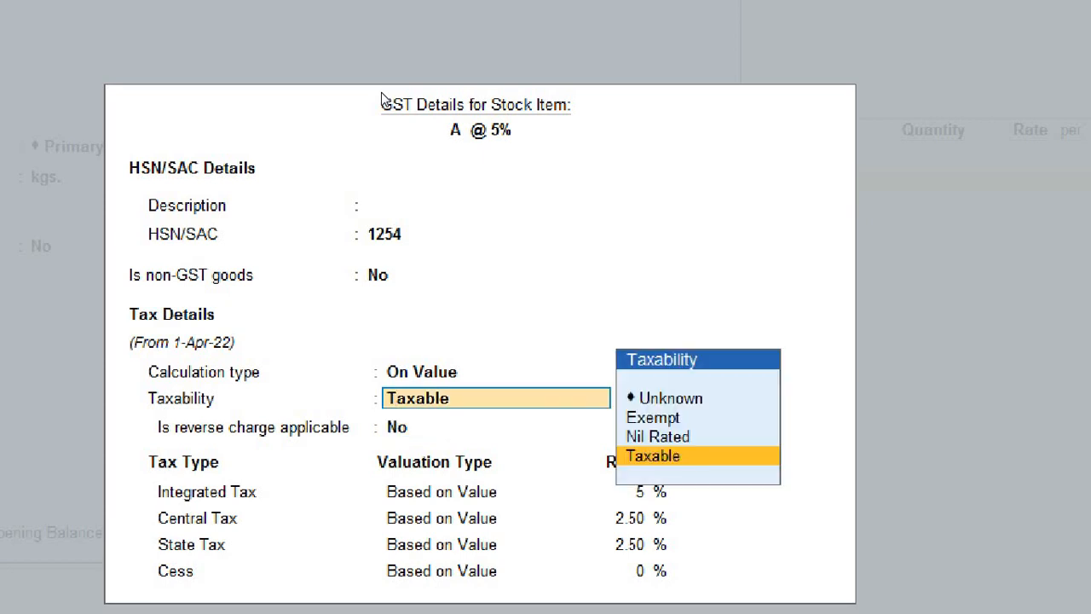
key(Up)
key(Up)
key(Up)
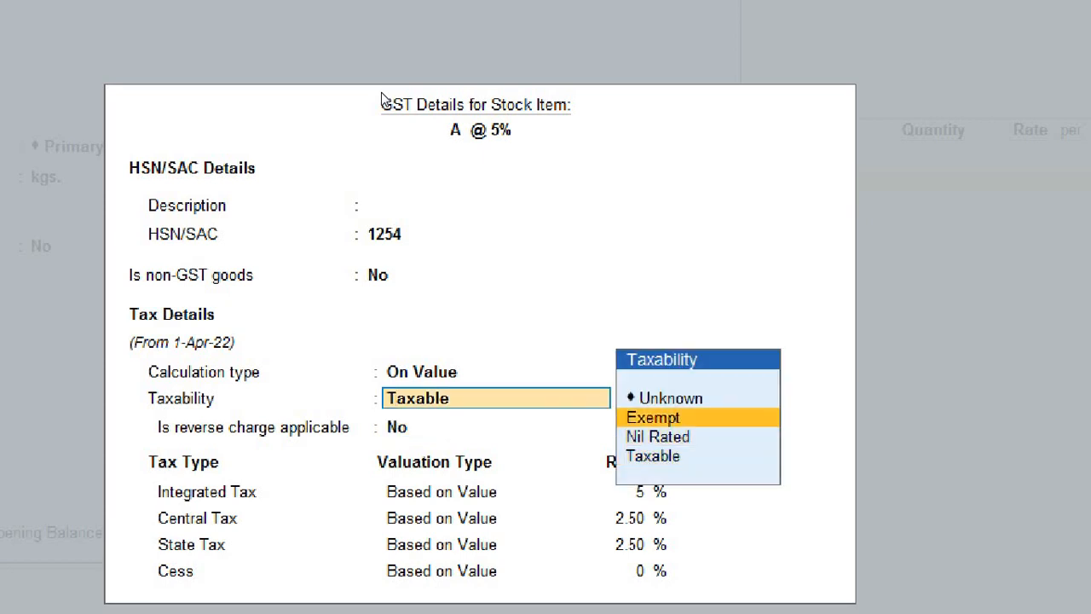
key(Down)
key(Down)
key(Down)
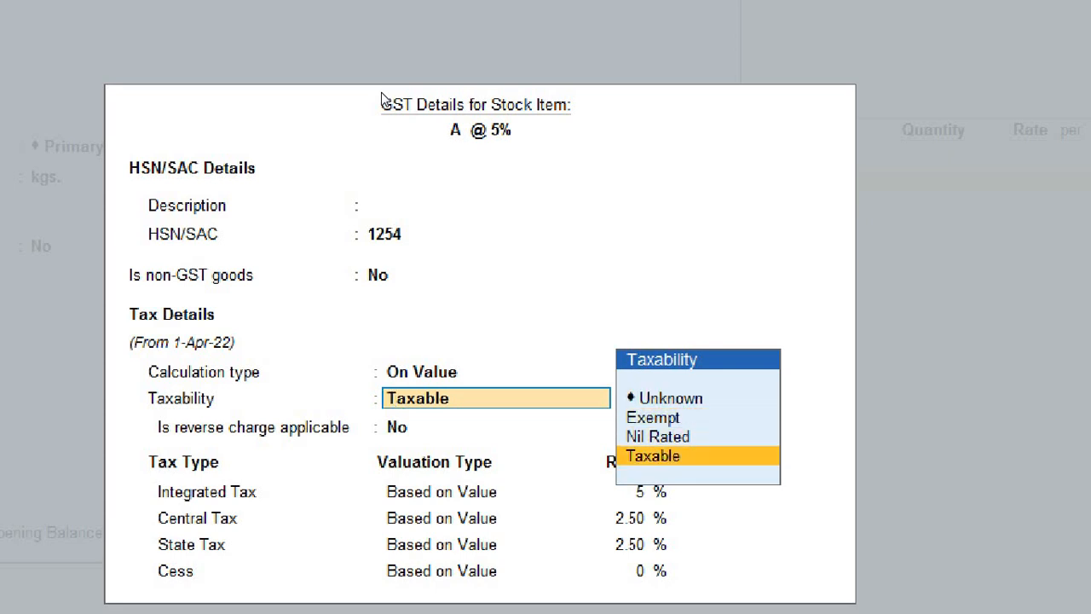
key(Up)
key(Up)
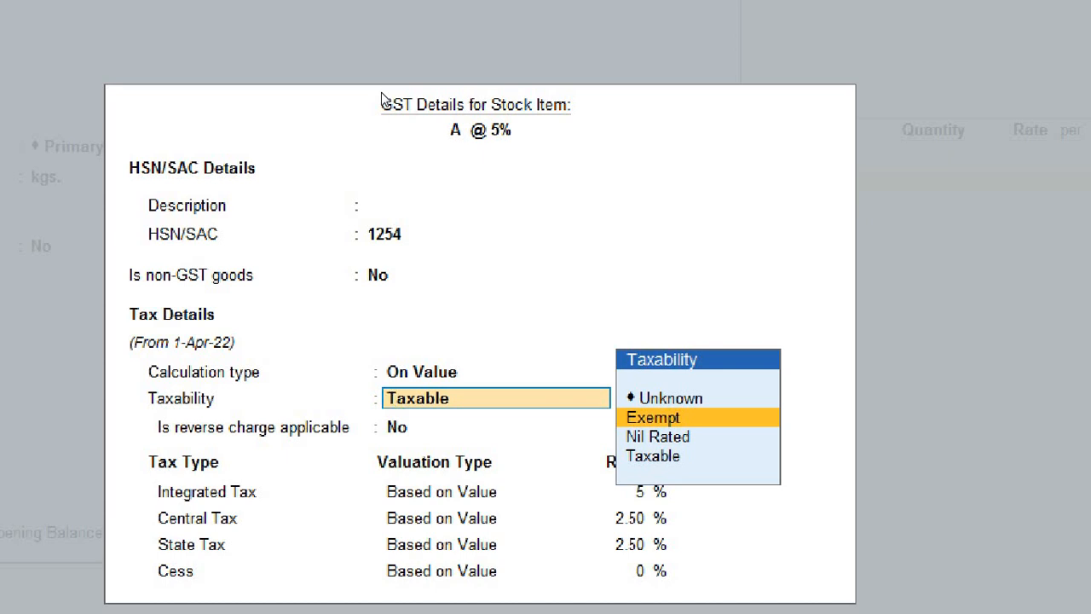
key(Down)
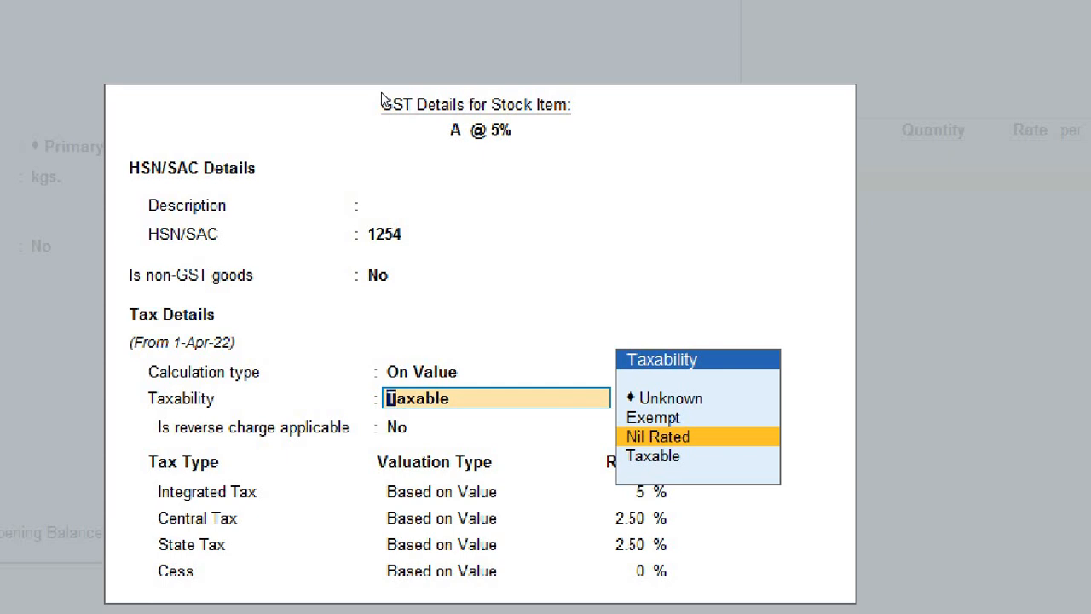
key(Down)
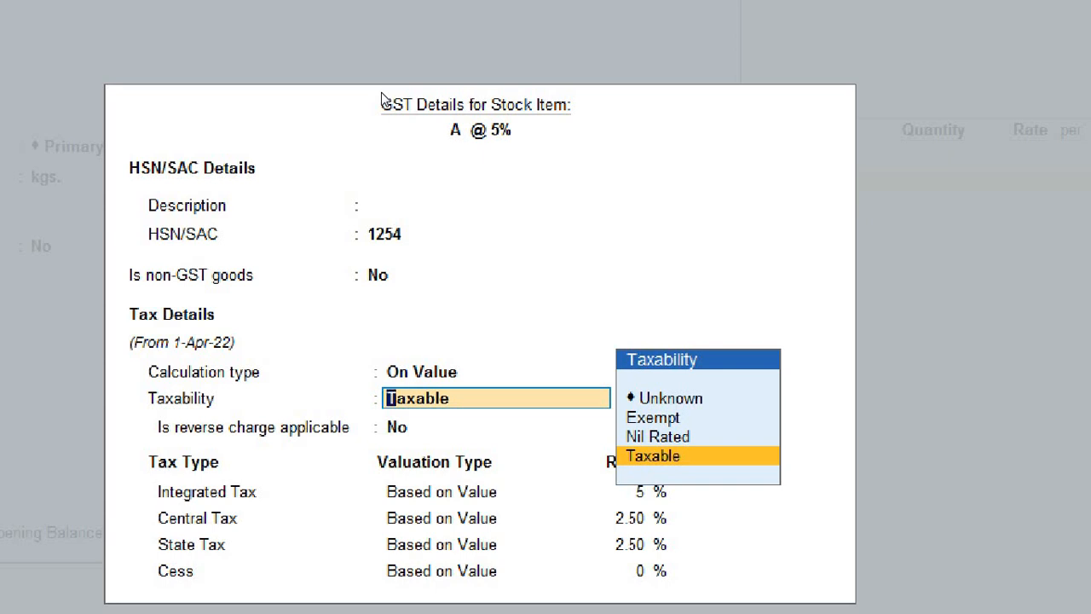
key(Return)
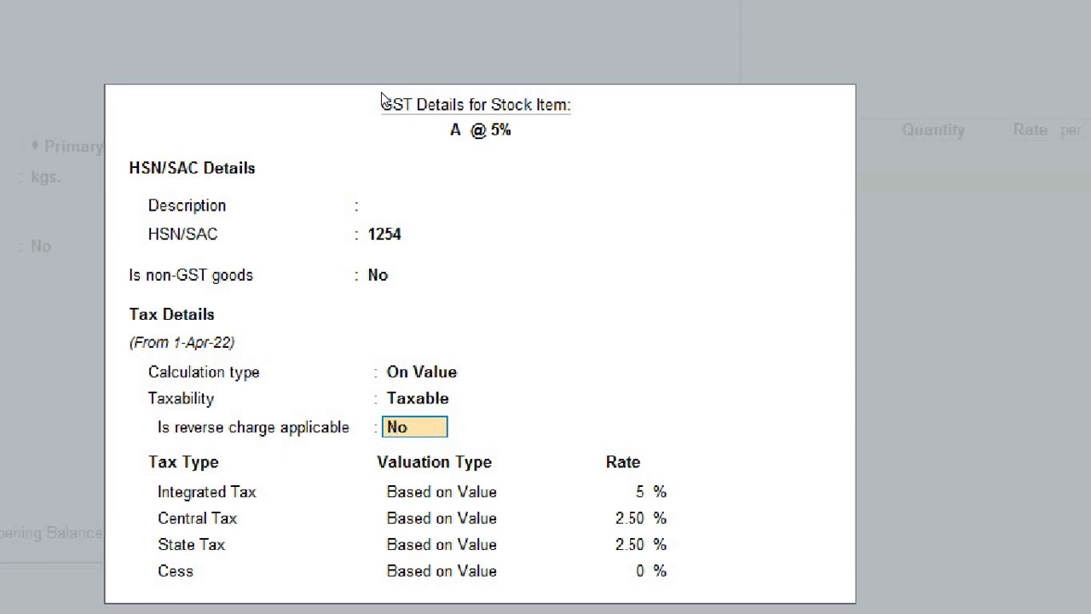
Step: Keep reverse charge No, review the 5% integrated and 2.50% central/state rates, then open Configuration
key(Return)
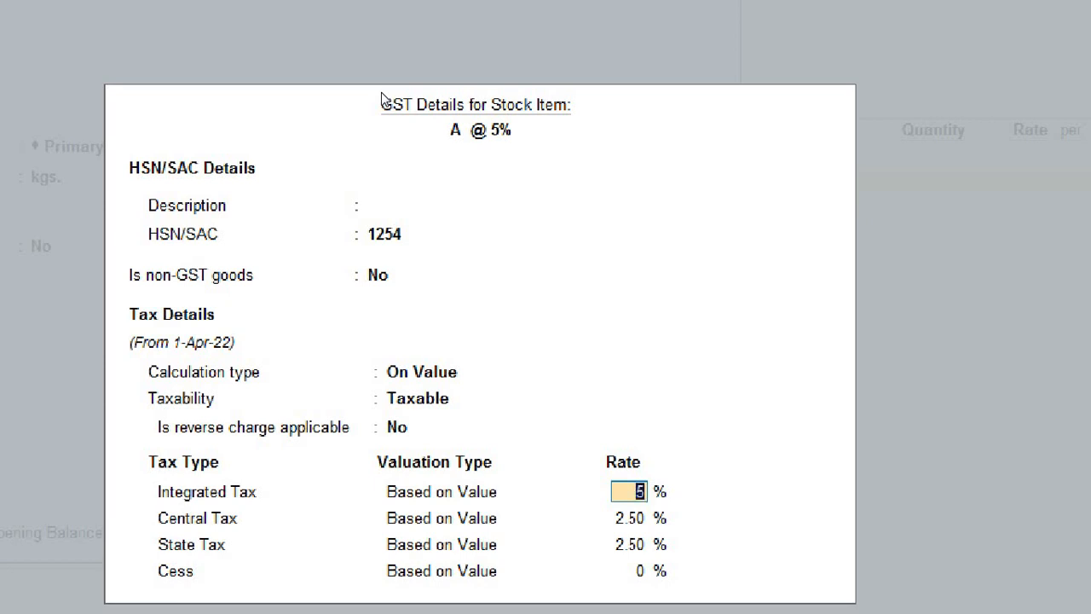
key(Return)
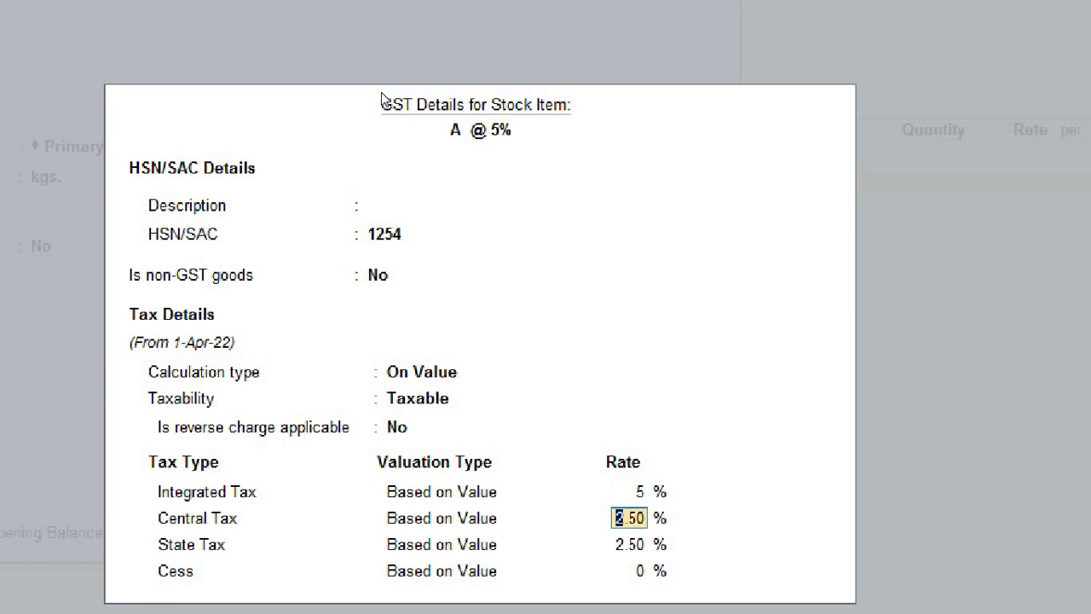
key(Return)
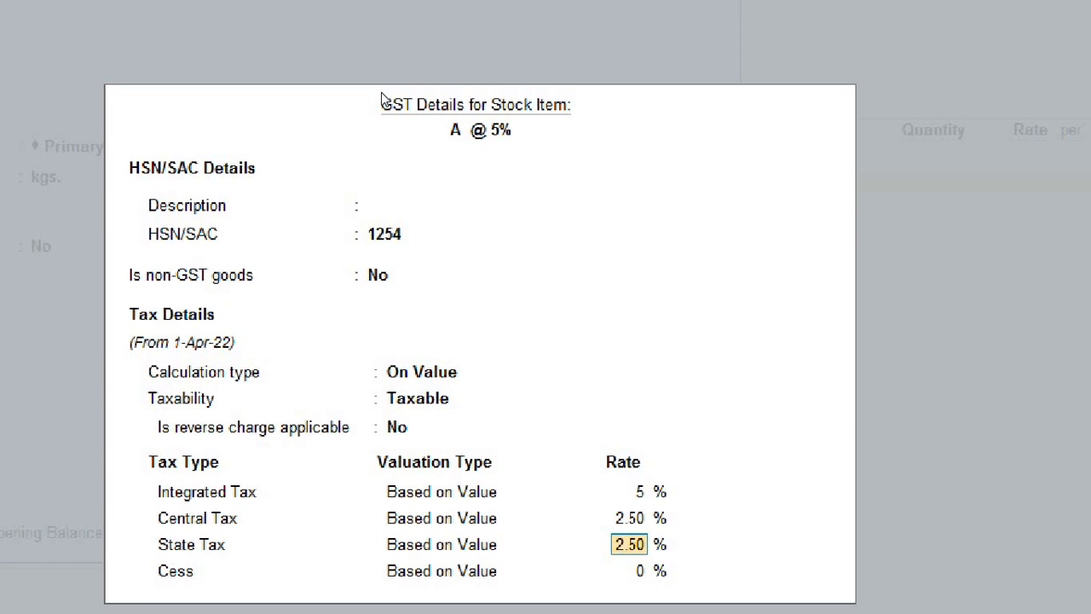
key(BackSpace)
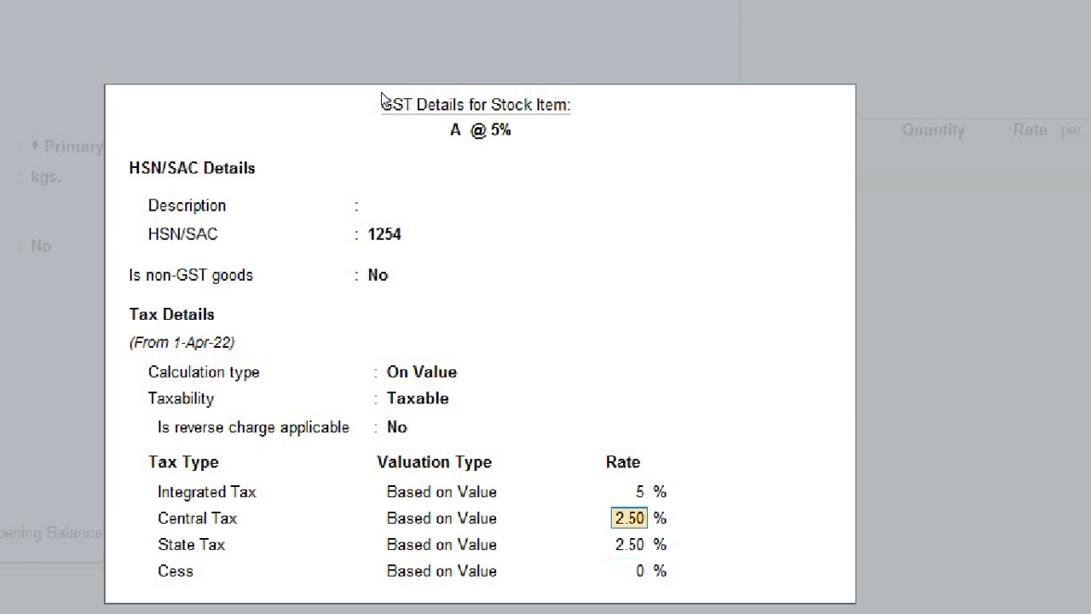
key(BackSpace)
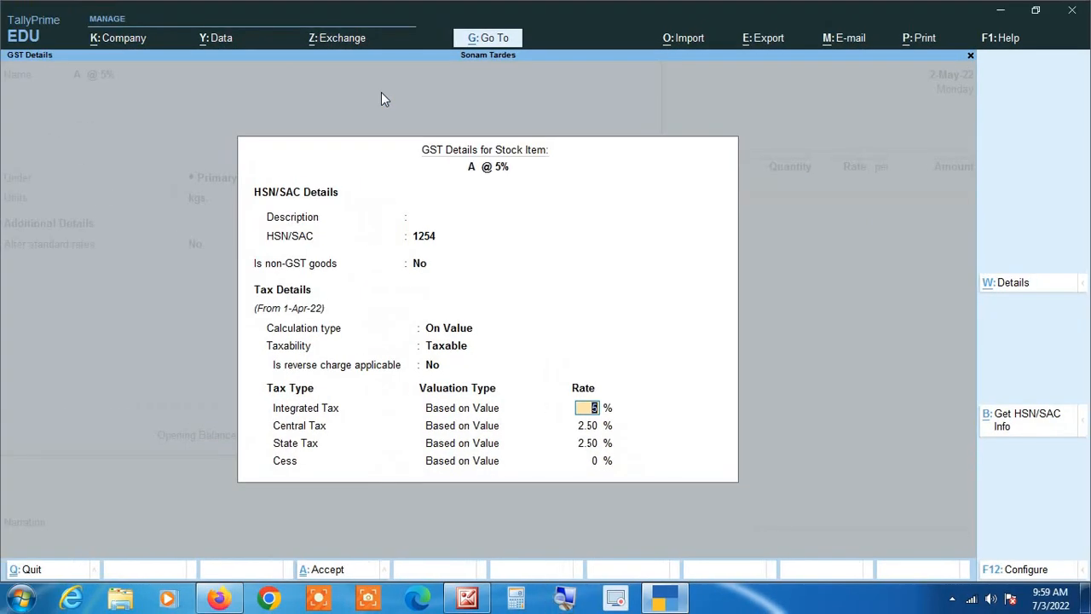
key(Return)
key(Return)
key(Return)
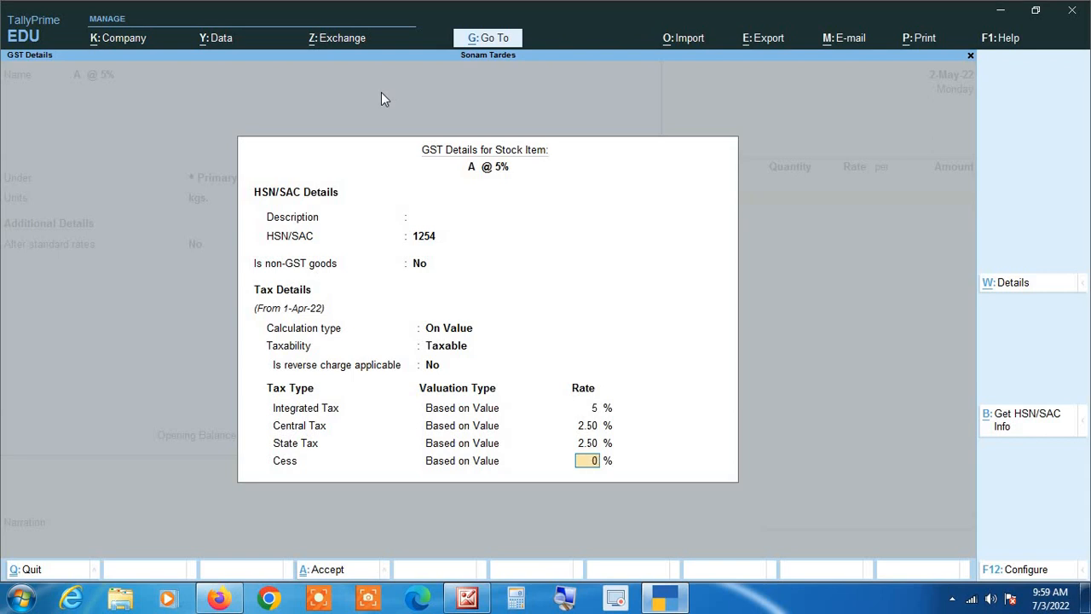
key(F12)
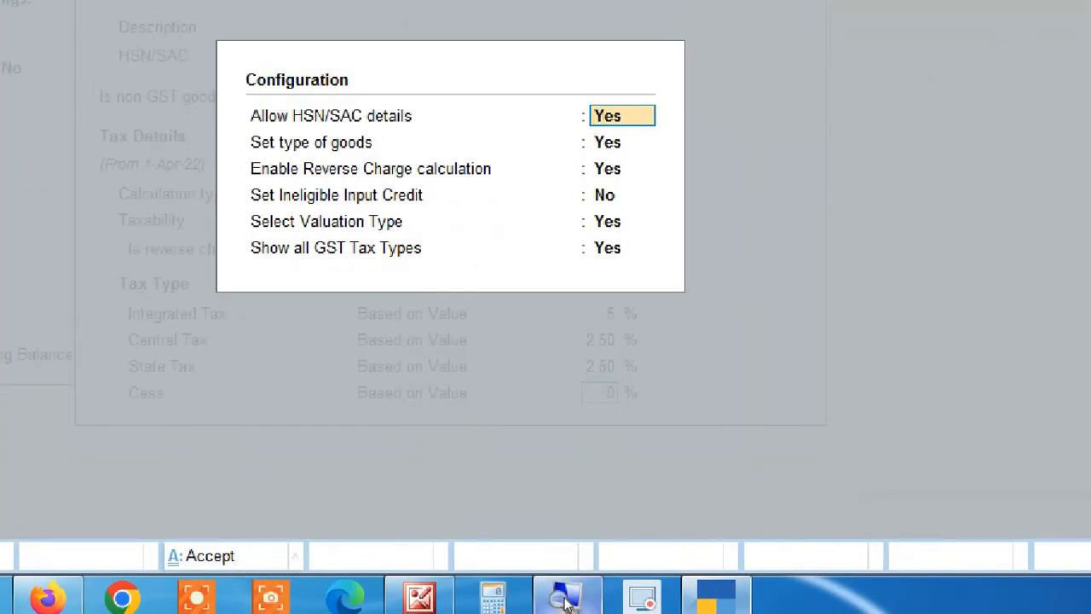
Step: Review the GST details configuration options and close them without changes
key(Return)
key(Return)
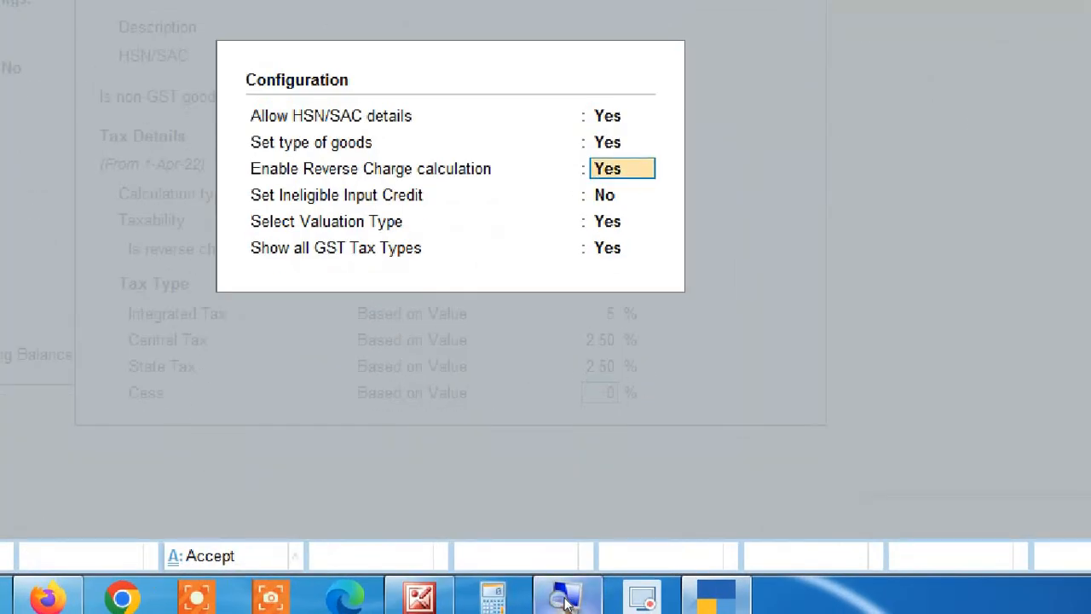
key(Up)
key(Up)
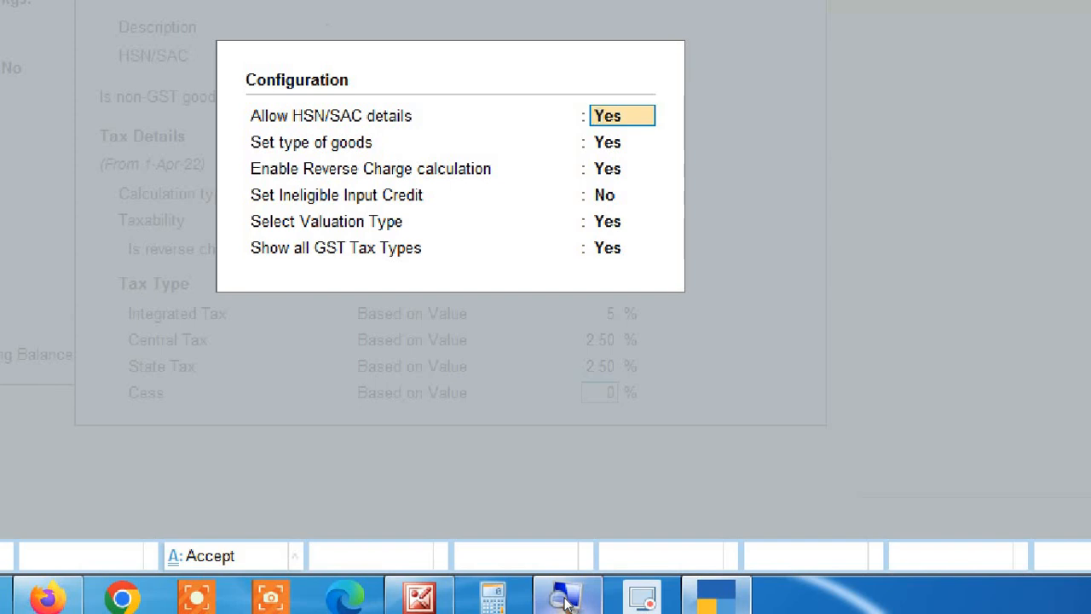
key(Return)
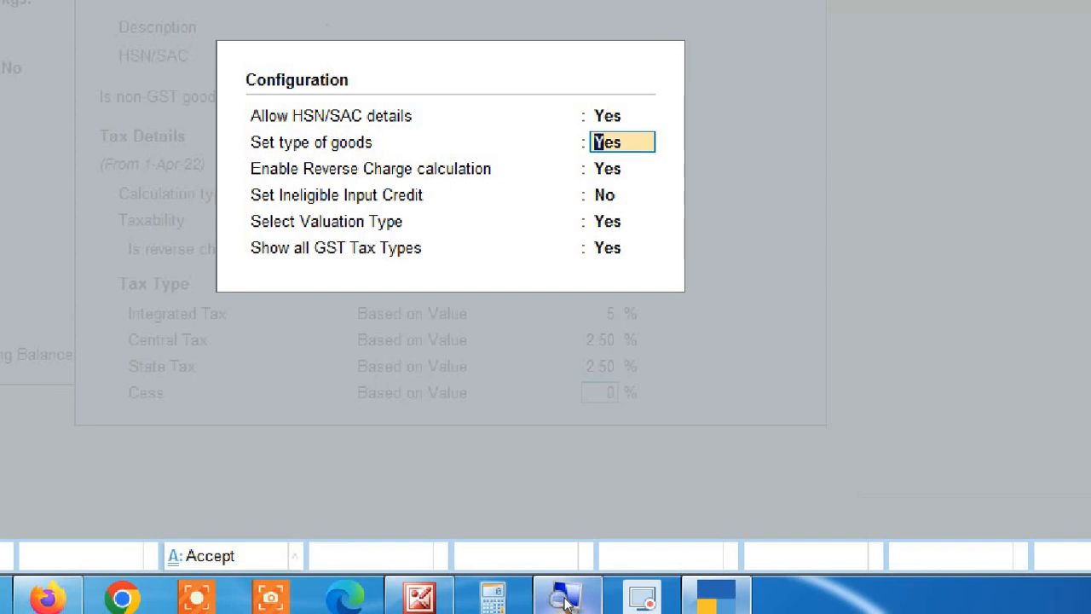
key(Return)
key(Return)
key(Return)
key(Return)
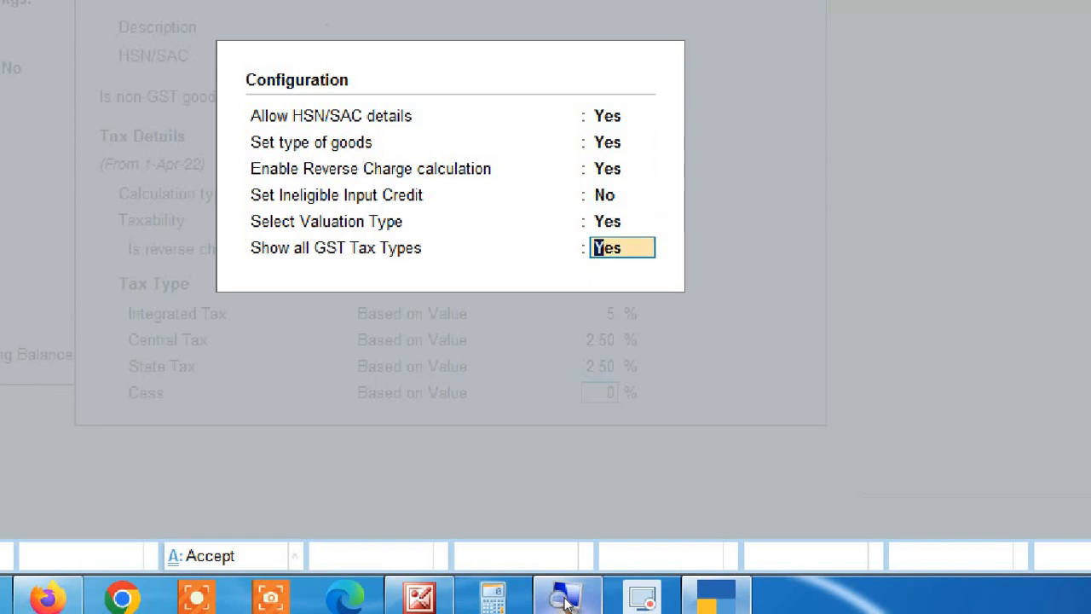
key(super+Escape)
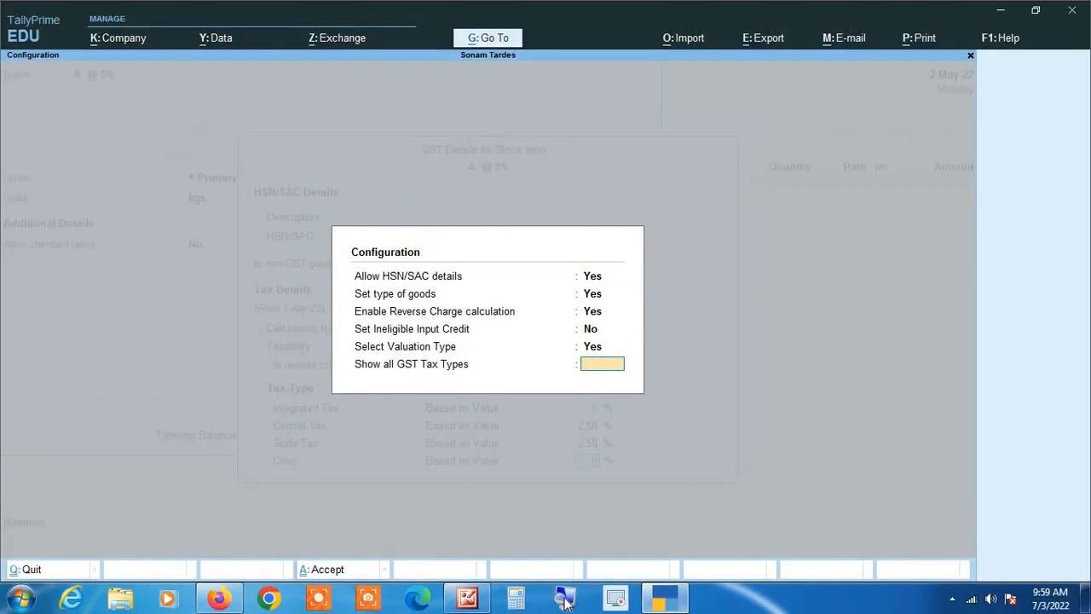
key(Return)
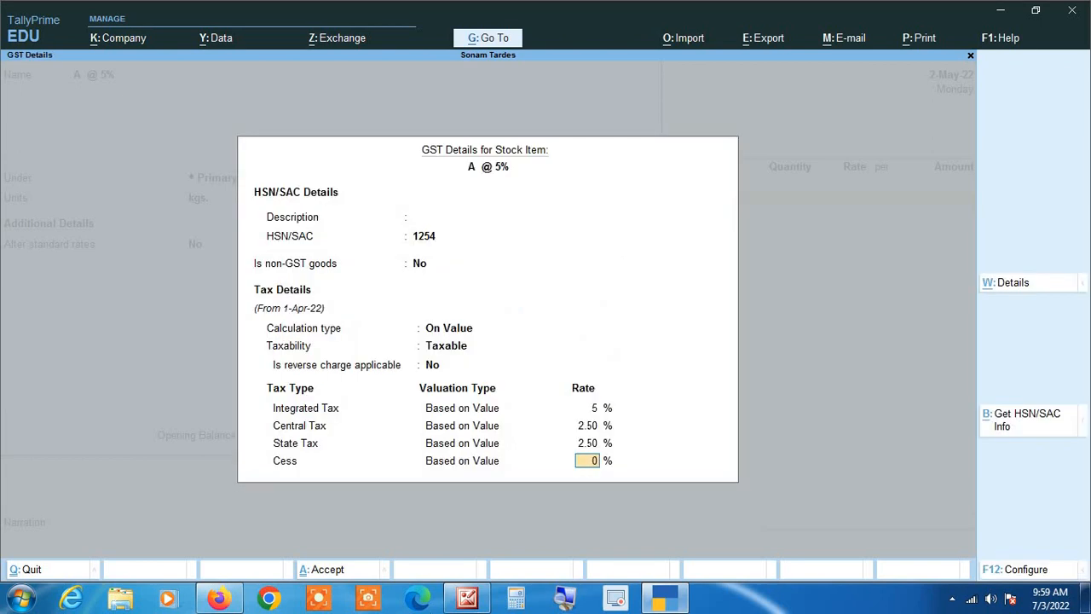
Step: Accept A @ 5%'s GST details, keep supply type Goods and save the item
mouse_move(467, 599)
key(Return)
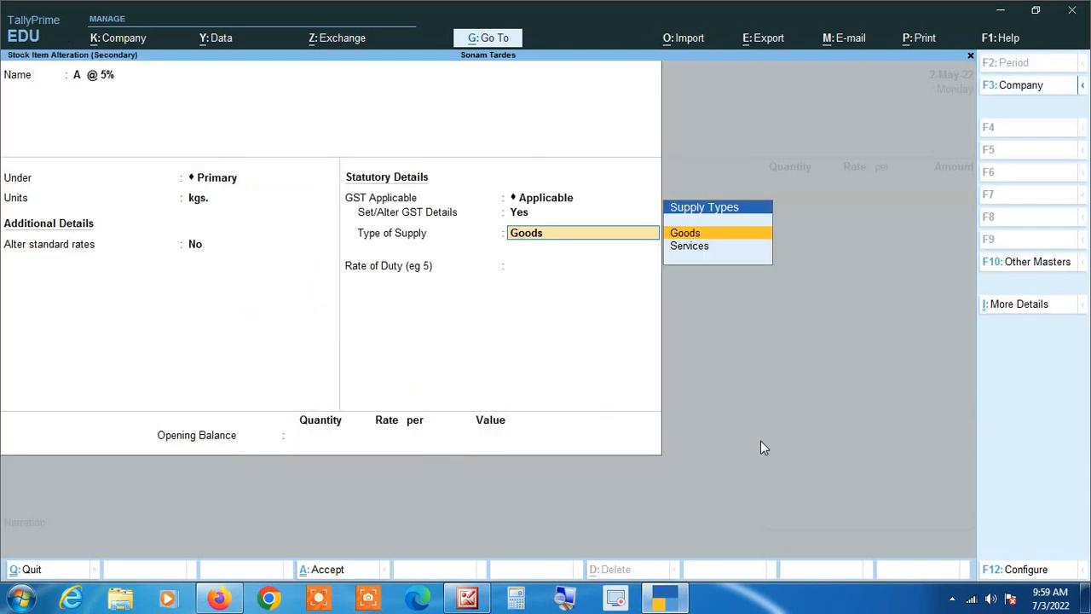
key(Return)
key(Return)
key(Return)
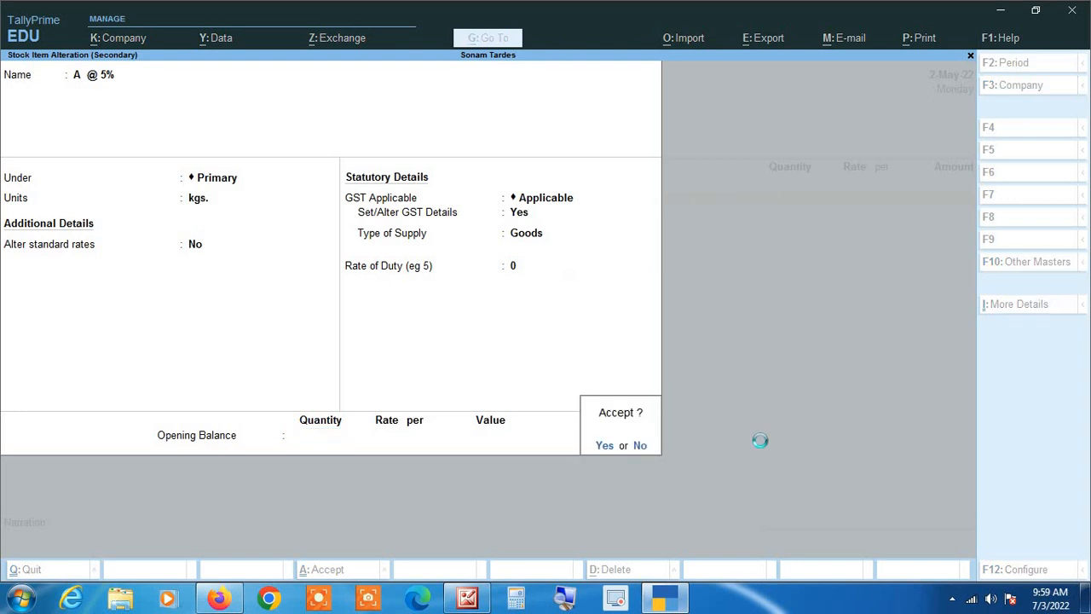
key(Return)
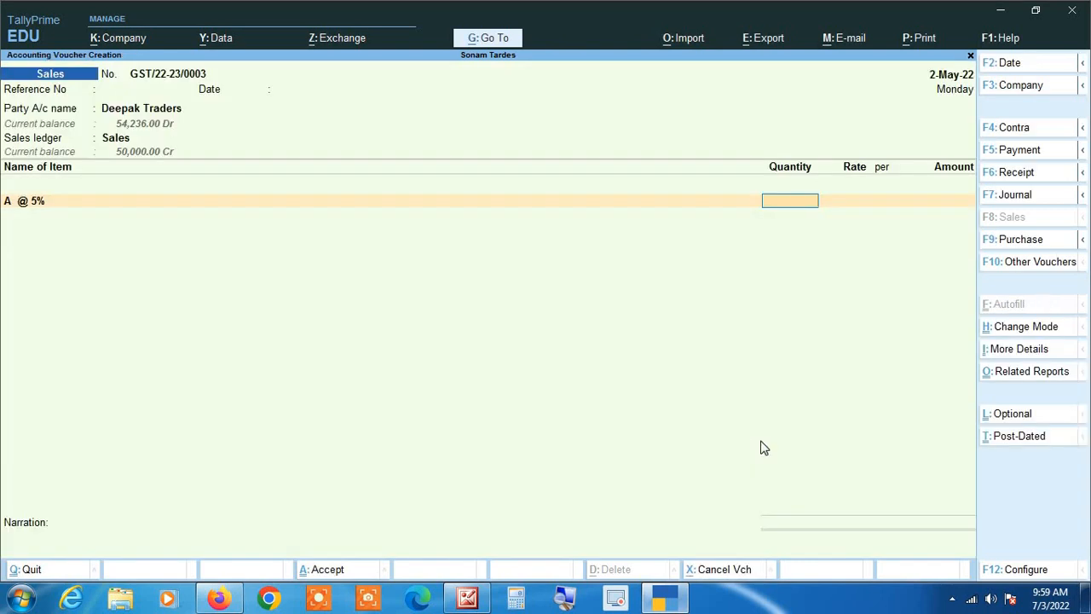
Step: Bill 20 kgs at 500 each of A @ 5%, B @ 12% and C @ 18%
text(20)
key(Return)
key(Return)
key(Return)
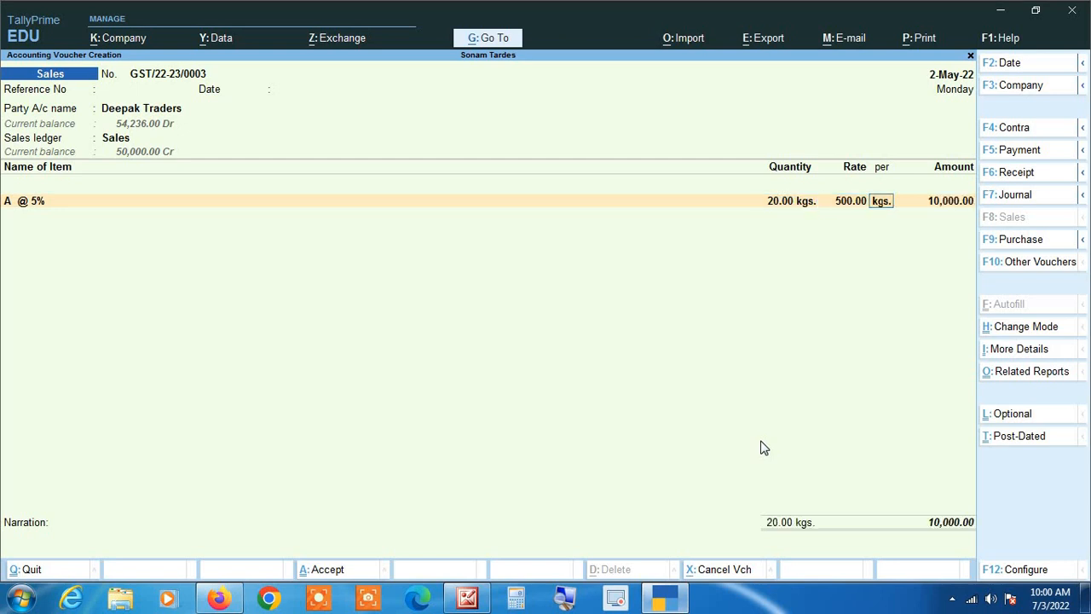
key(Return)
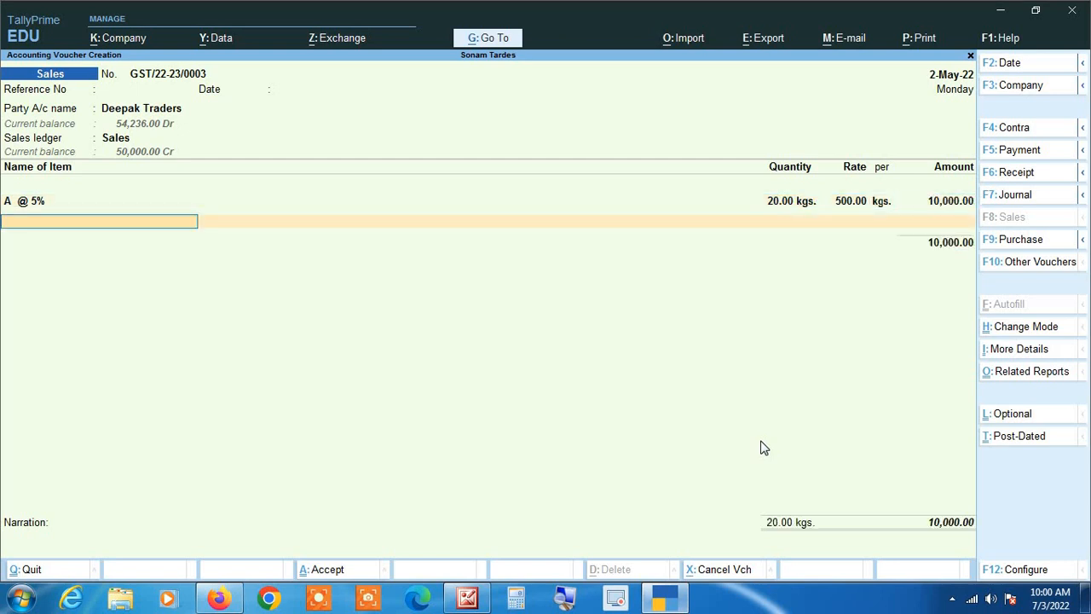
text(B)
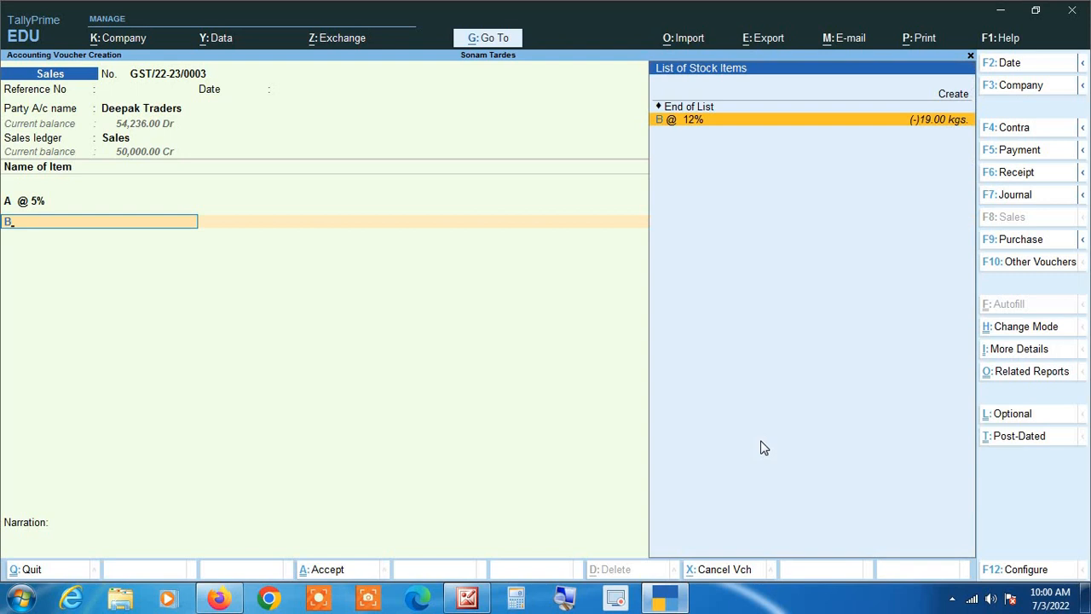
key(Return)
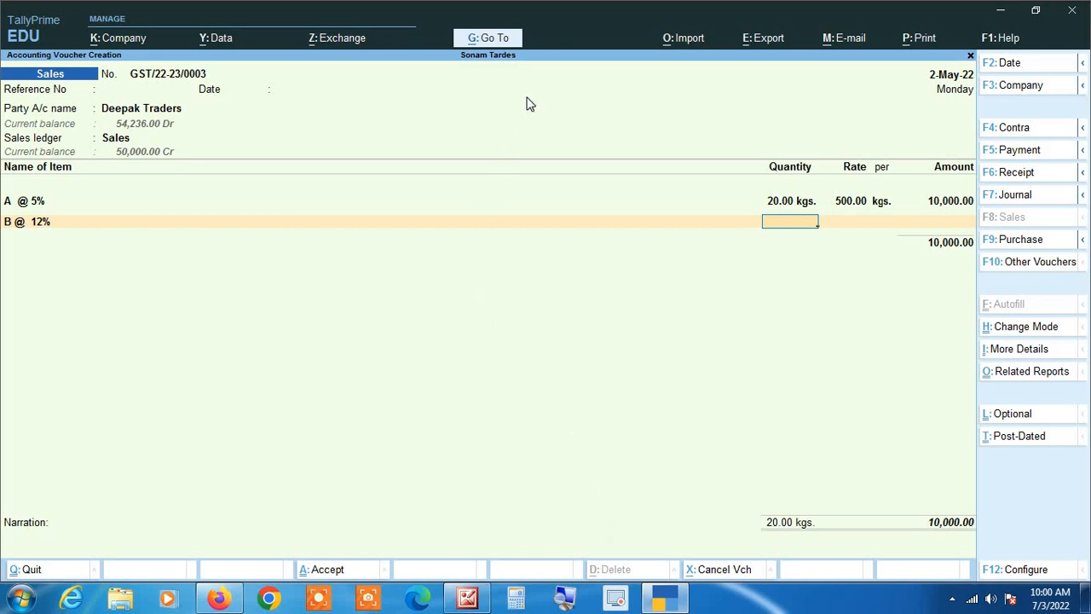
text(20)
key(Return)
key(Return)
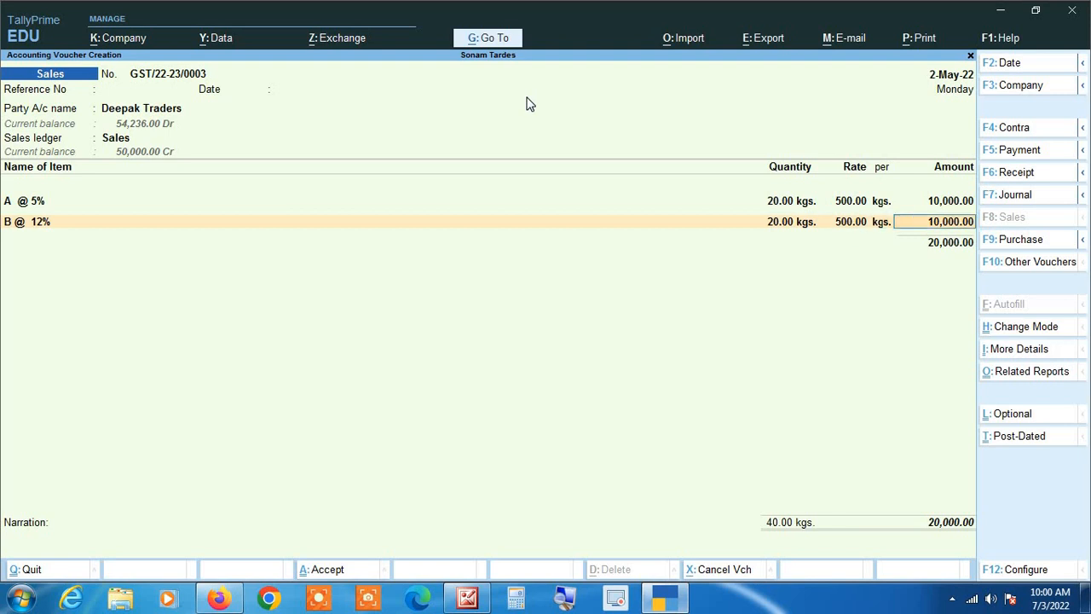
key(Return)
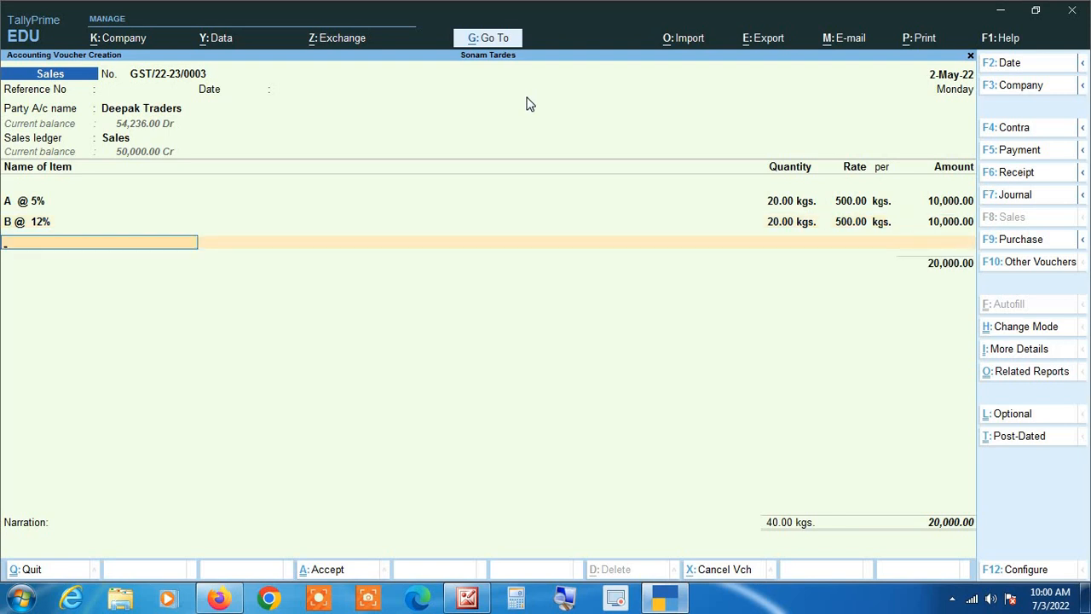
text(c)
key(Return)
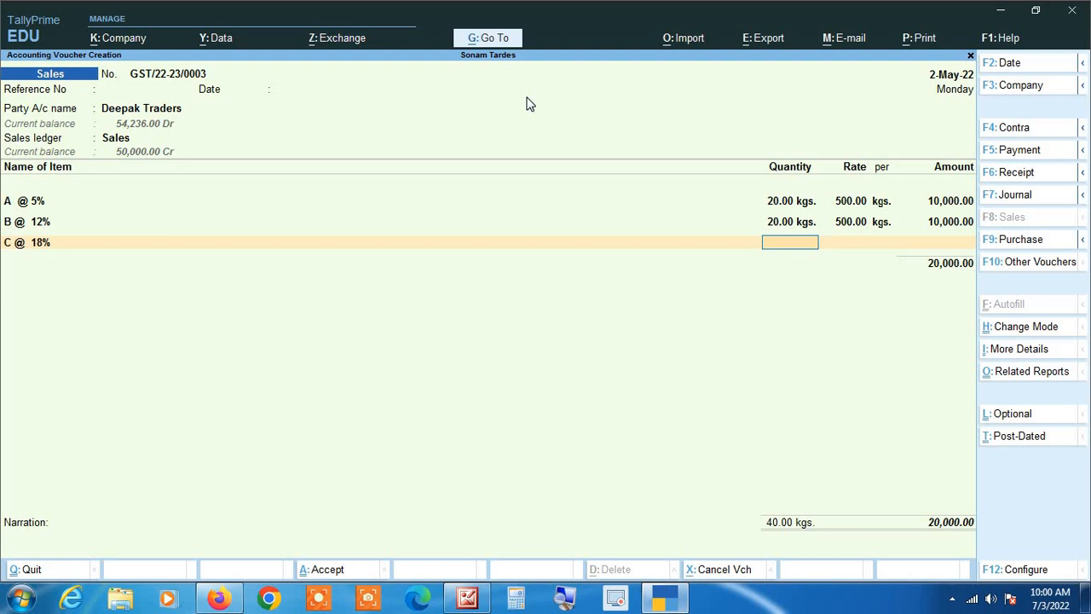
text(20)
key(Return)
key(Return)
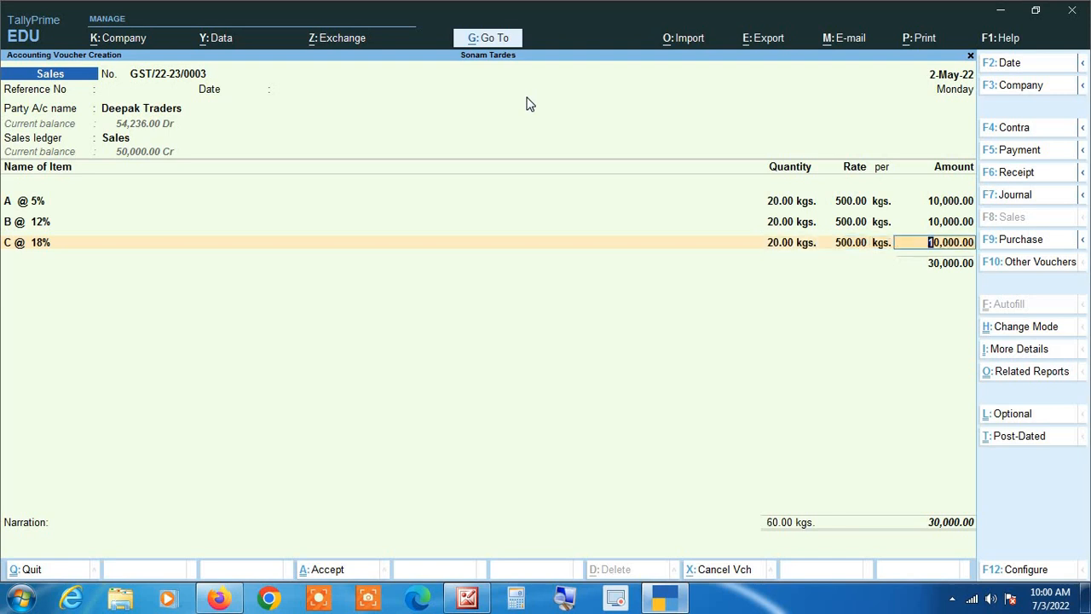
key(Return)
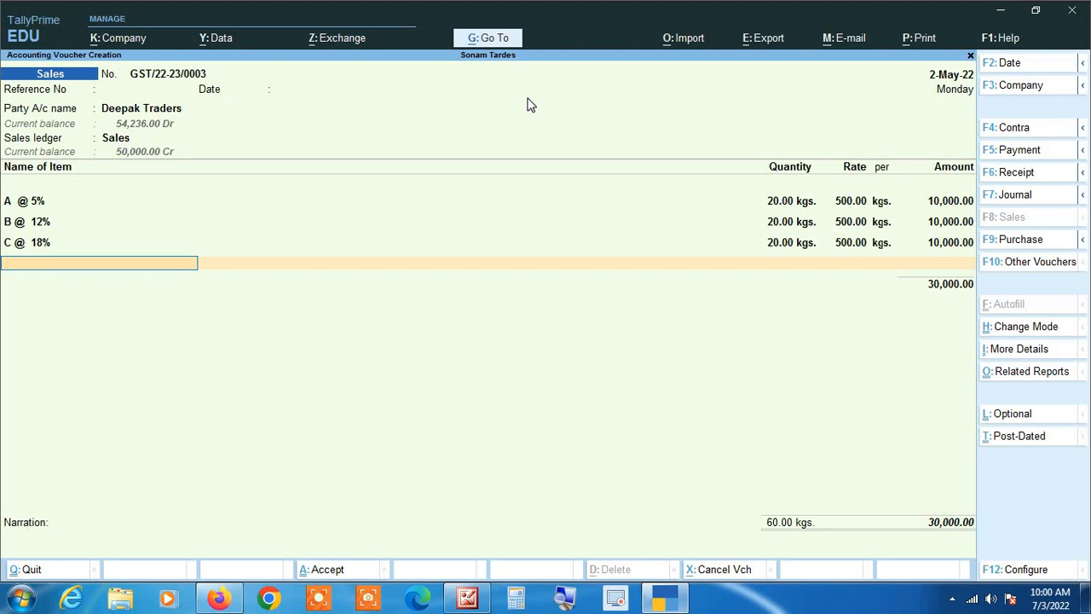
Step: Add E @ 28% at 20 kgs for 10,000 and 20 kgs of F @ Exempt 0%
text(E)
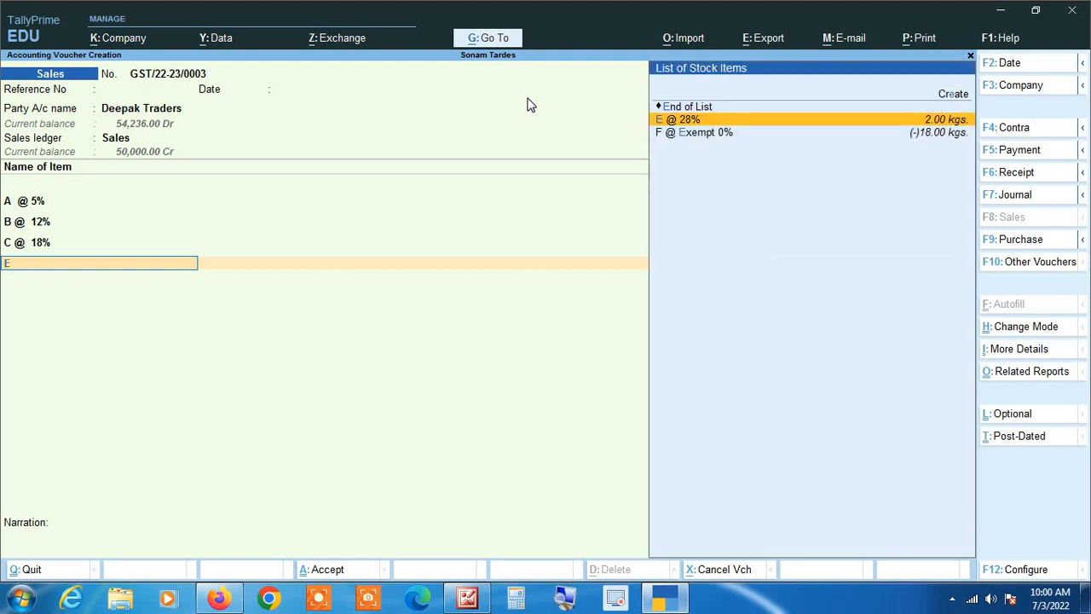
key(Return)
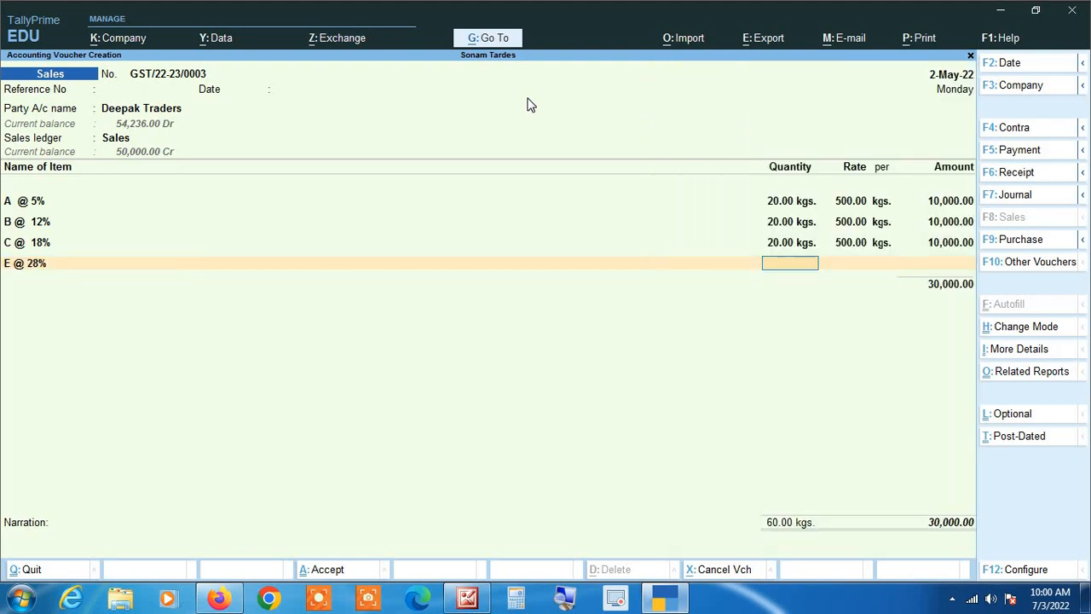
text(20)
key(Return)
key(Return)
text(10,00)
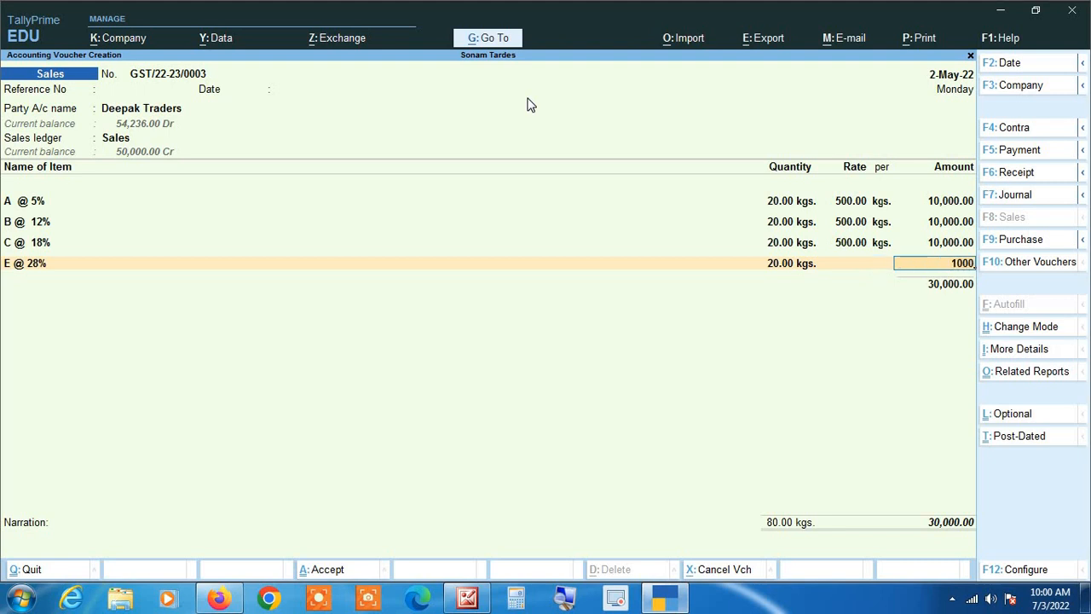
text(0)
key(Return)
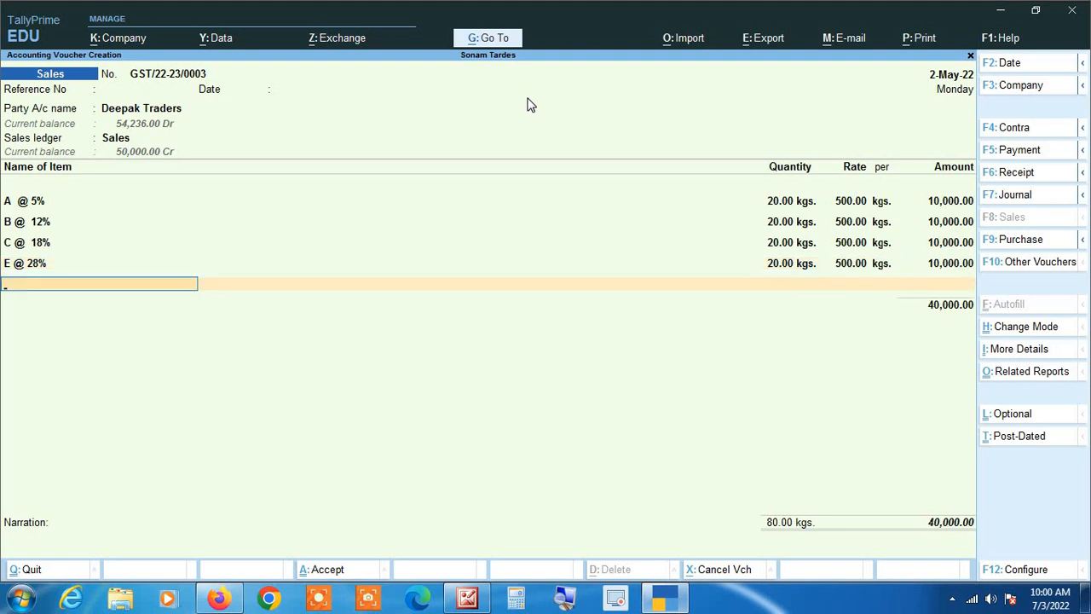
text(E)
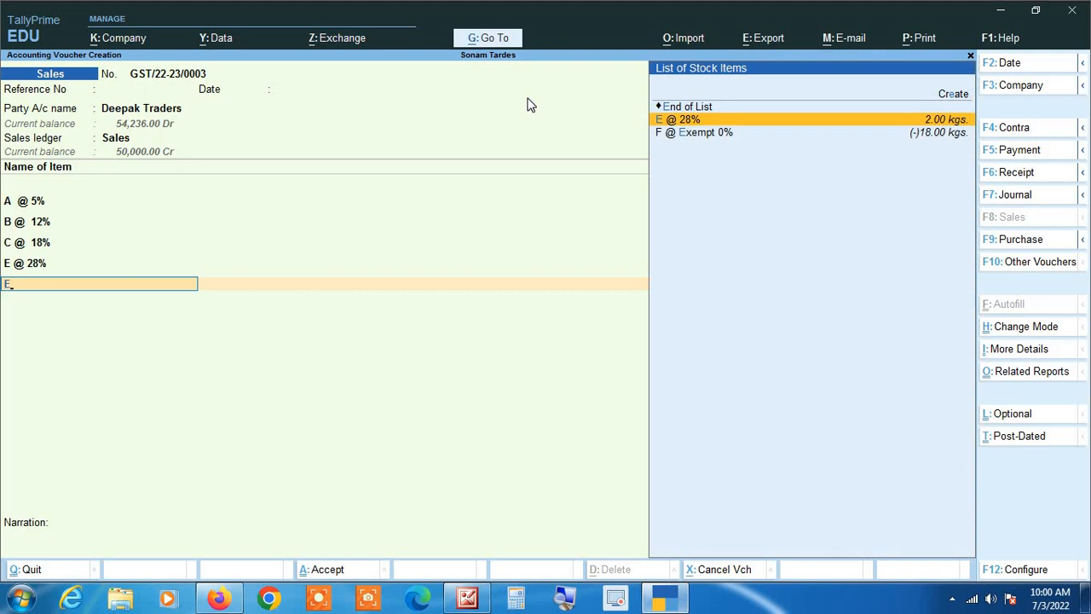
key(Down)
key(Return)
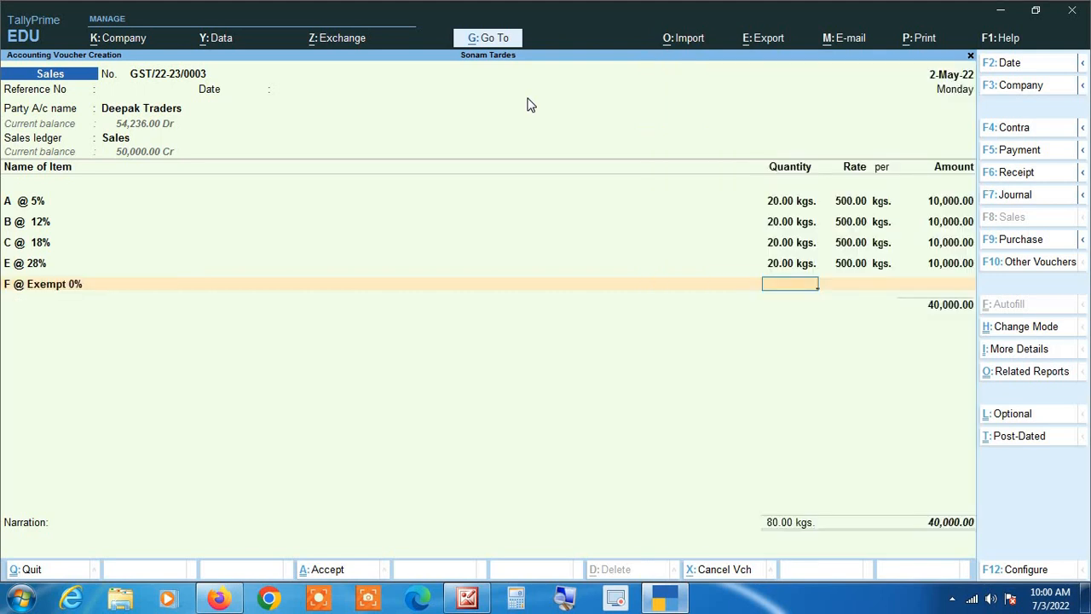
text(20)
key(Return)
key(Return)
key(Return)
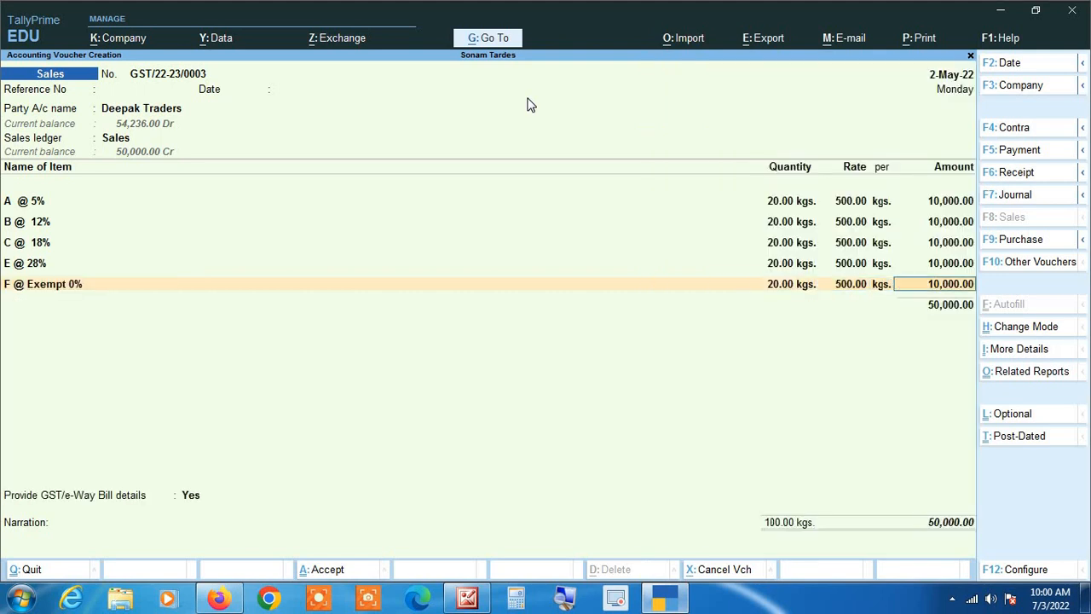
Step: Close the item lines and reopen the Deepak Traders ledger for alteration with Ctrl+Enter
key(Return)
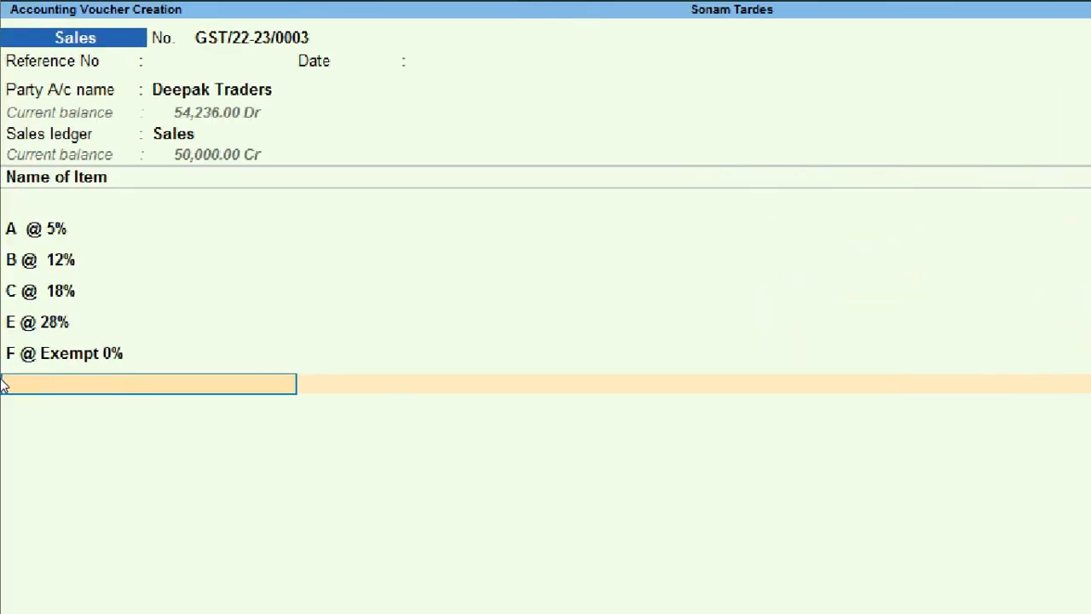
key(Return)
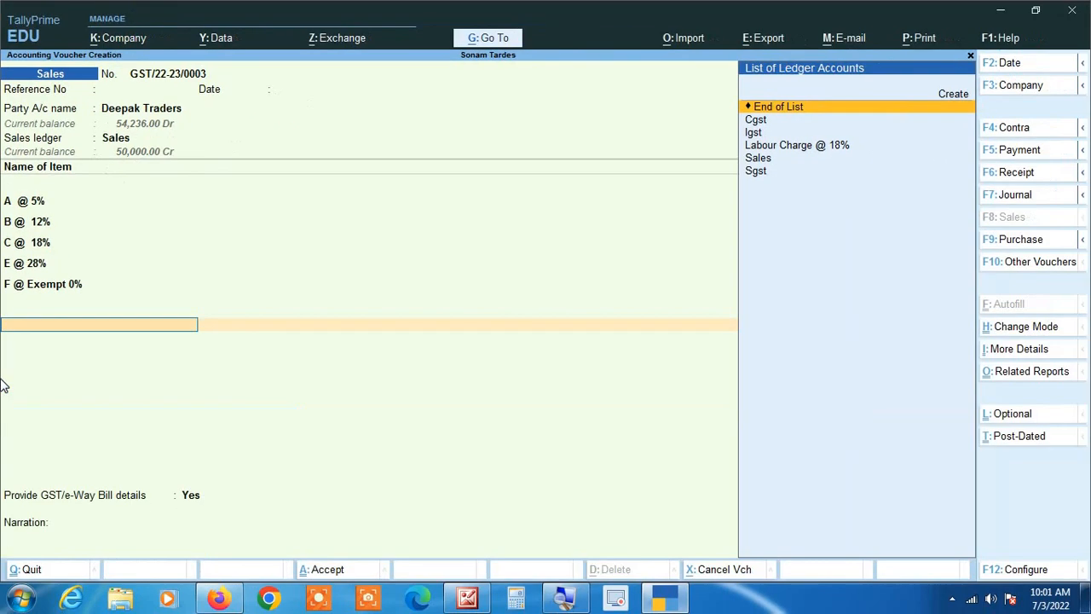
key(BackSpace)
key(BackSpace)
key(BackSpace)
key(BackSpace)
key(BackSpace)
key(BackSpace)
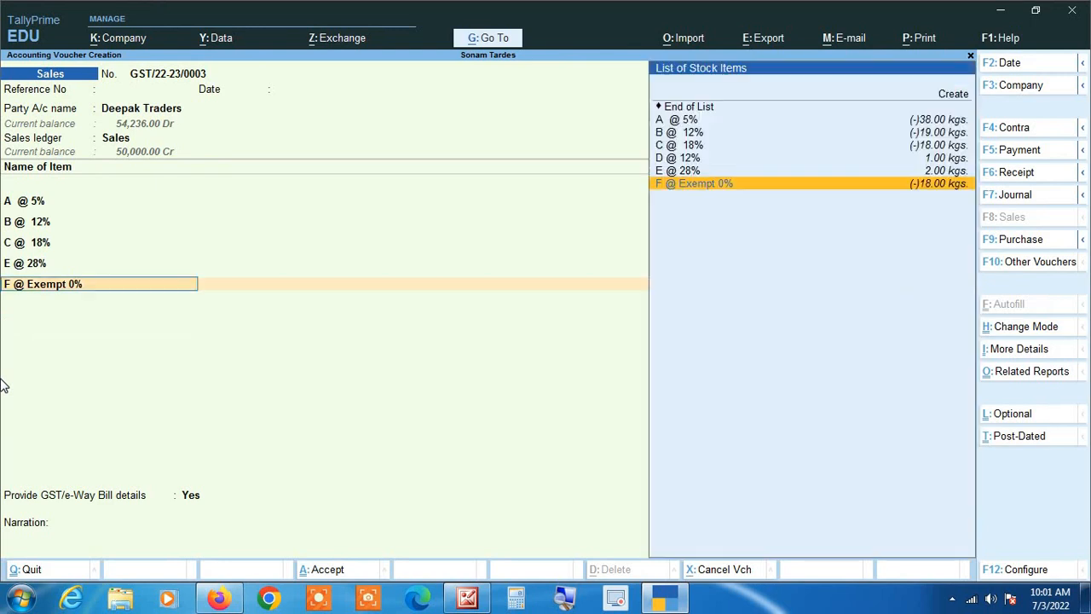
key(BackSpace)
key(BackSpace)
key(BackSpace)
key(BackSpace)
key(BackSpace)
key(BackSpace)
key(BackSpace)
key(BackSpace)
key(BackSpace)
key(BackSpace)
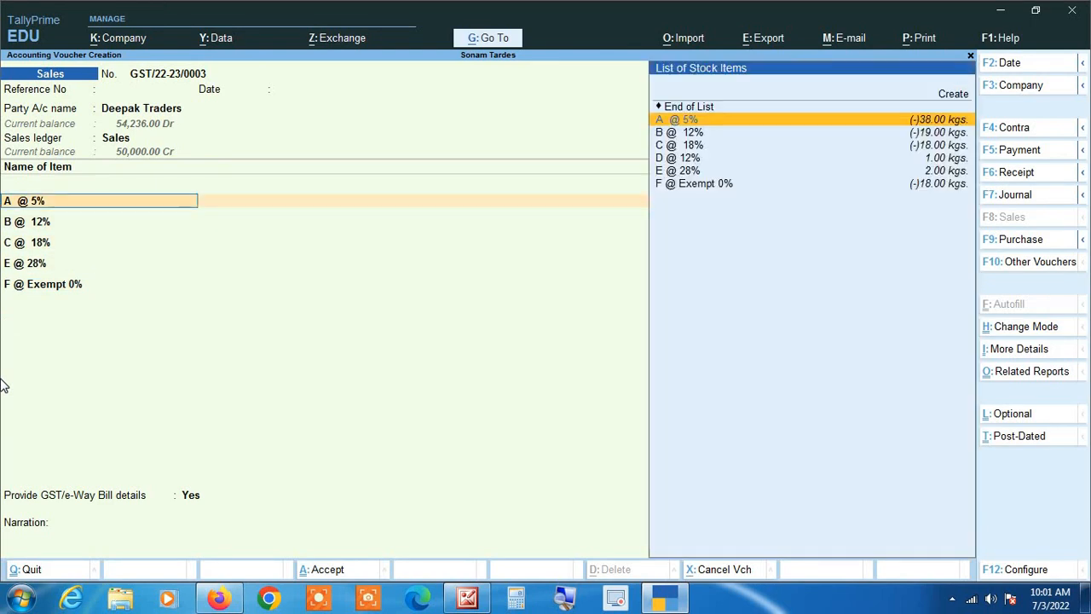
key(ctrl+Return)
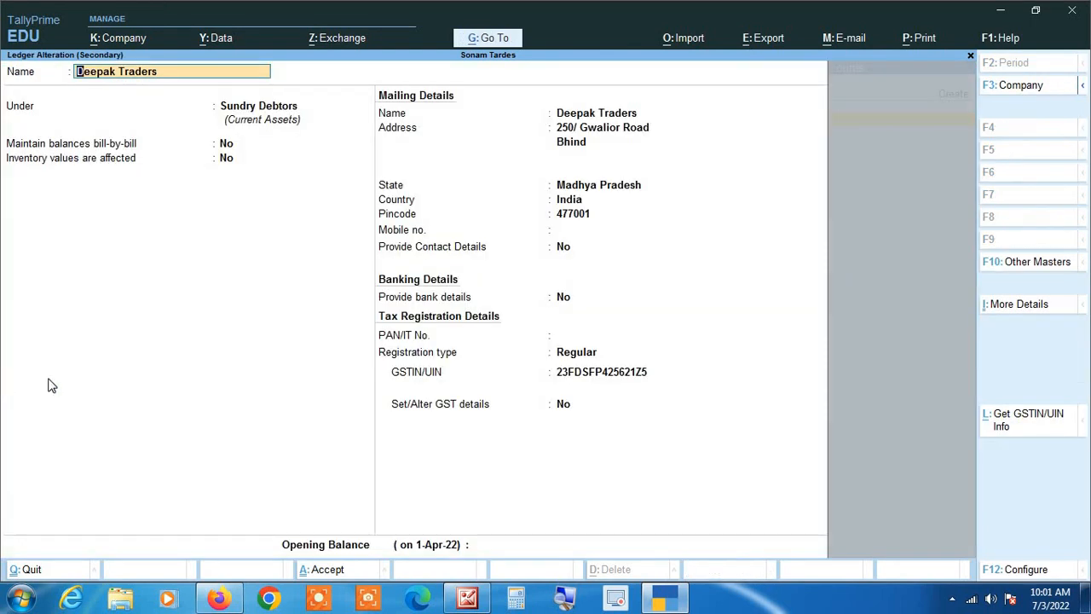
Step: Quit the Deepak Traders ledger alteration without saving any changes
click(564, 600)
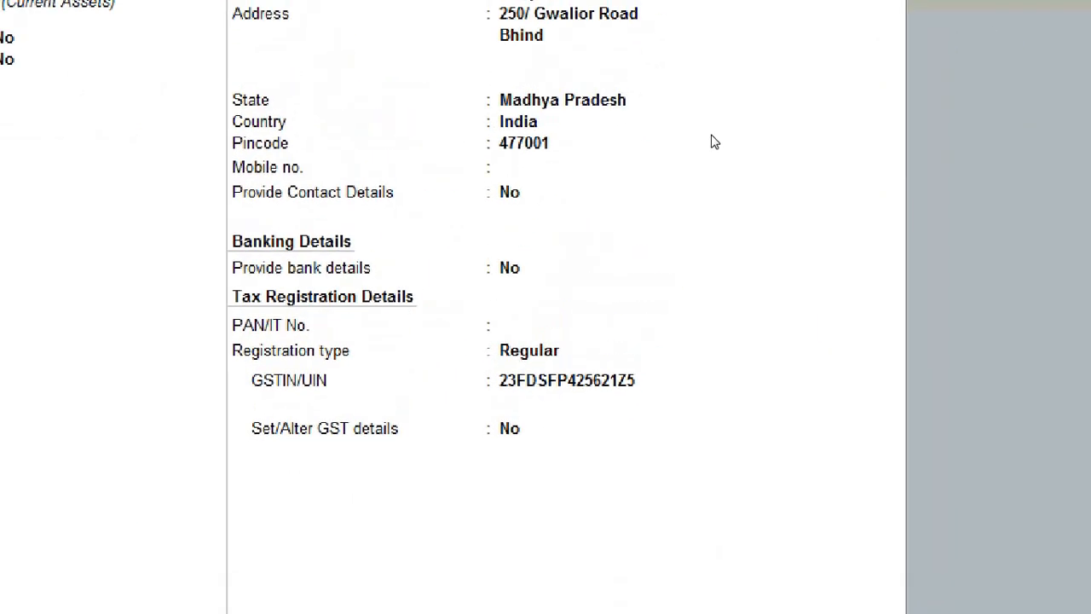
key(Return)
key(Return)
key(Return)
key(Return)
key(Return)
key(Return)
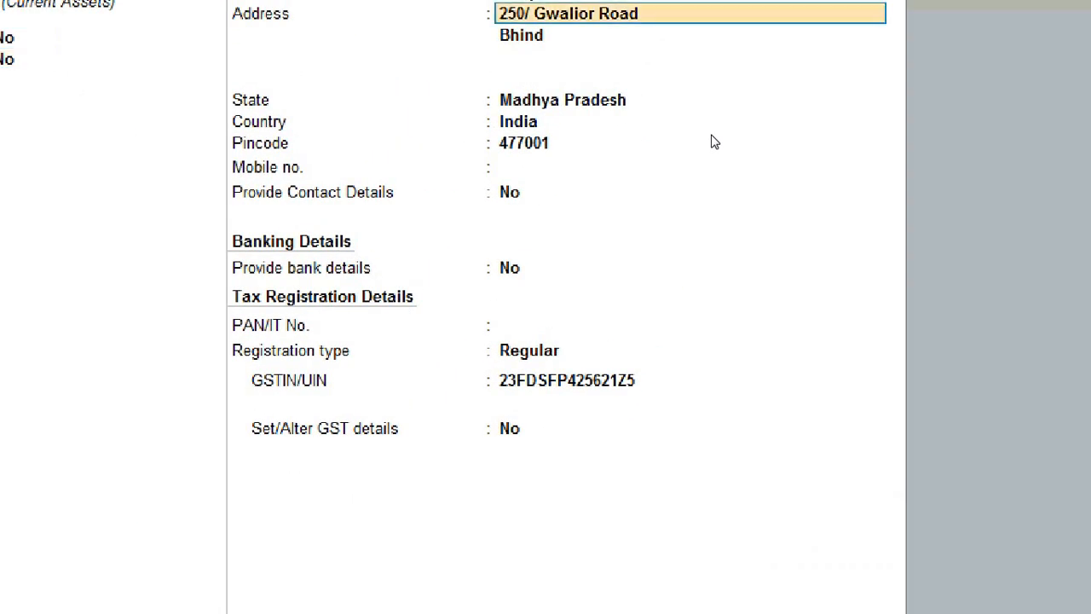
key(Return)
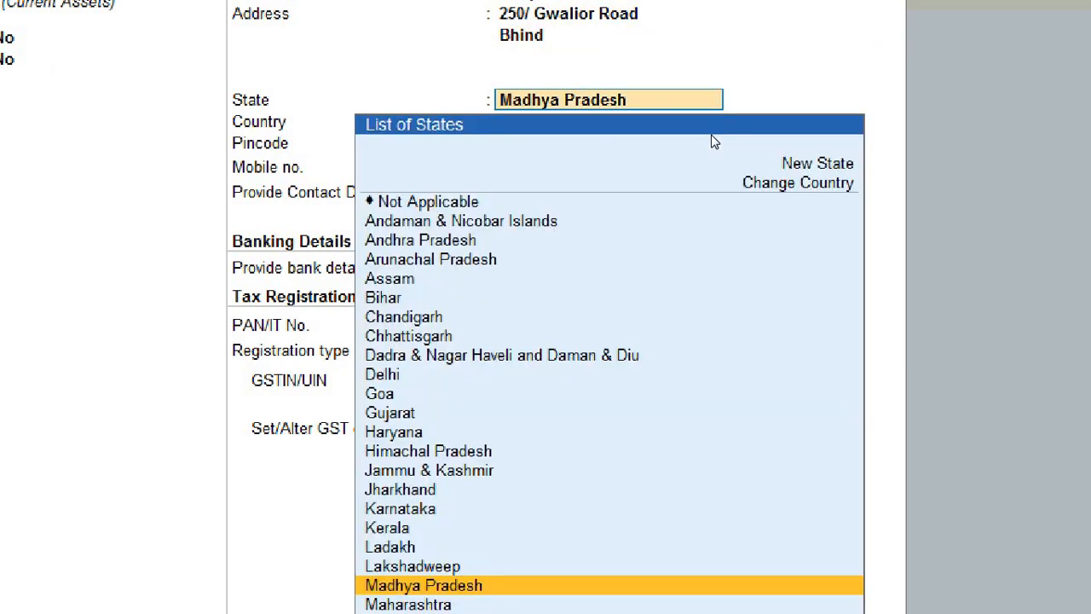
key(super+minus)
key(Escape)
key(Escape)
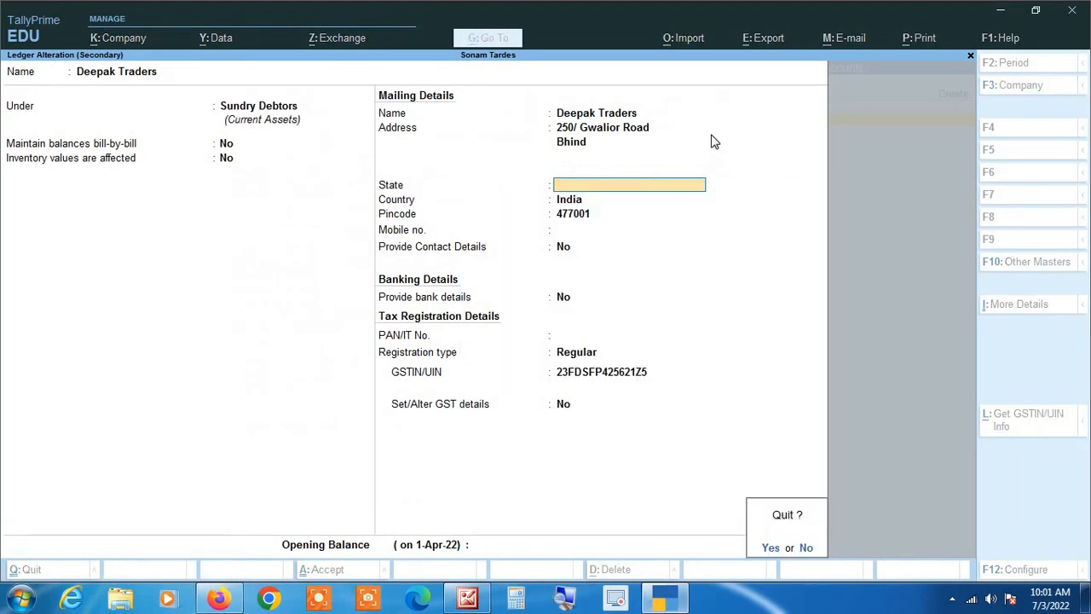
key(Return)
Step: Move past the party details and five item rows to a new ledger line
key(Return)
key(Return)
key(Return)
key(Return)
key(Return)
key(Return)
key(Return)
key(Return)
key(Return)
key(Return)
key(Return)
key(Return)
key(Return)
key(Return)
key(Return)
key(Return)
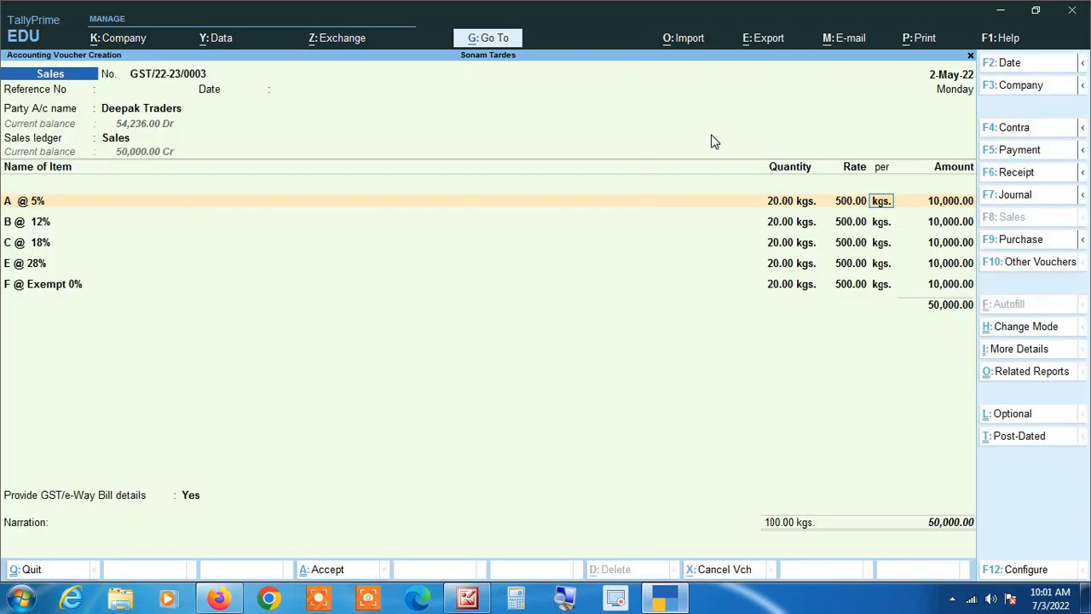
key(Return)
key(Return)
key(Return)
key(Return)
key(Return)
key(Return)
key(Return)
key(Return)
key(Return)
key(Return)
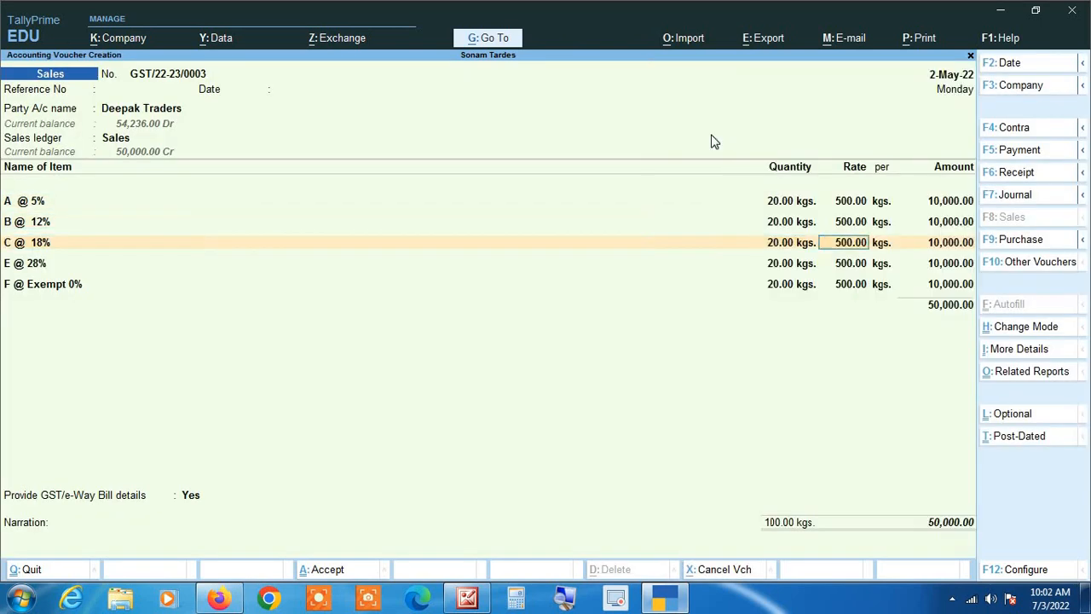
key(Return)
key(Return)
key(Return)
key(Return)
key(Return)
key(Return)
key(Return)
key(Return)
key(Return)
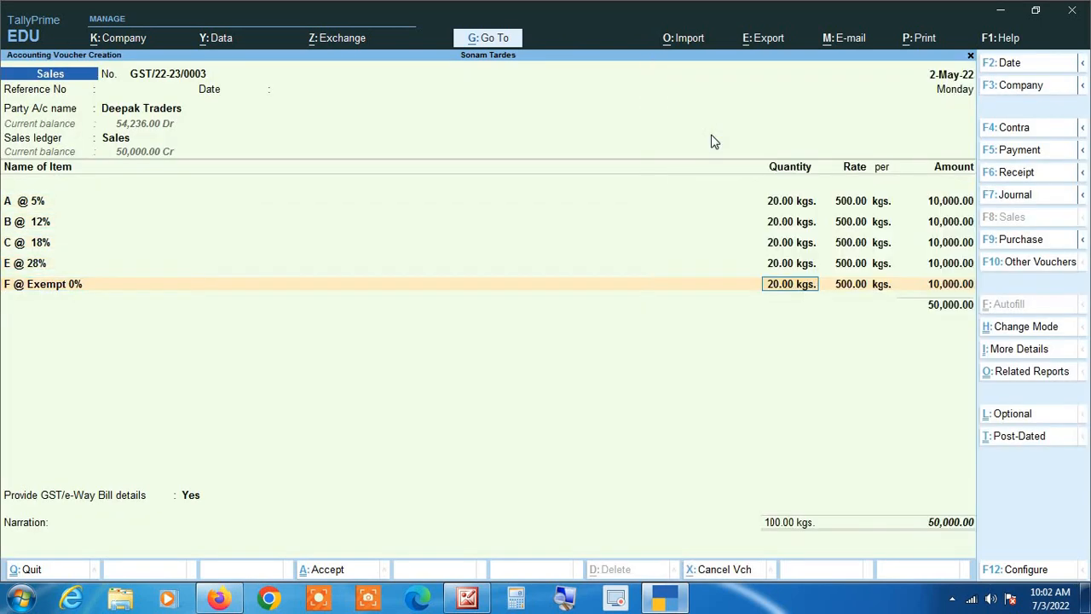
key(Return)
key(Return)
key(Return)
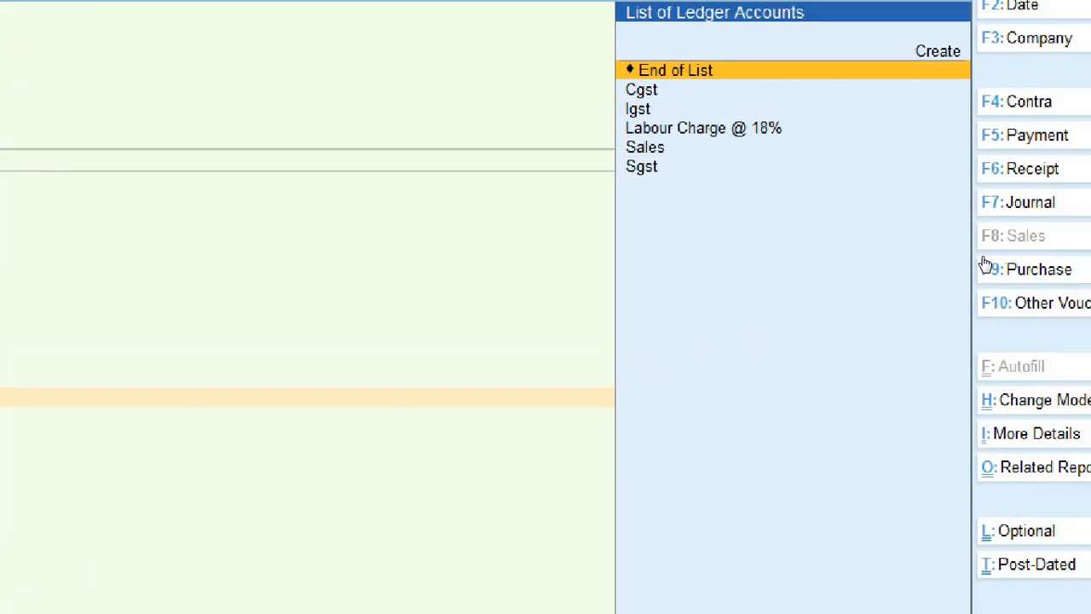
Step: Add Labour Charge @ 18% below F @ Exempt 0% and open that ledger for alteration
key(Return)
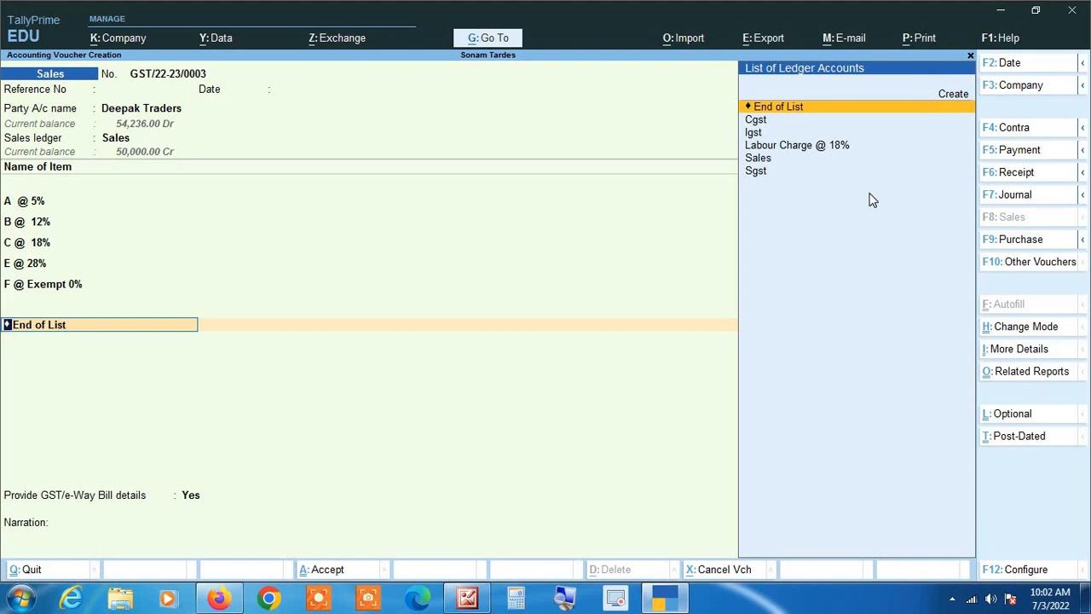
key(Down)
key(Down)
key(Down)
key(Return)
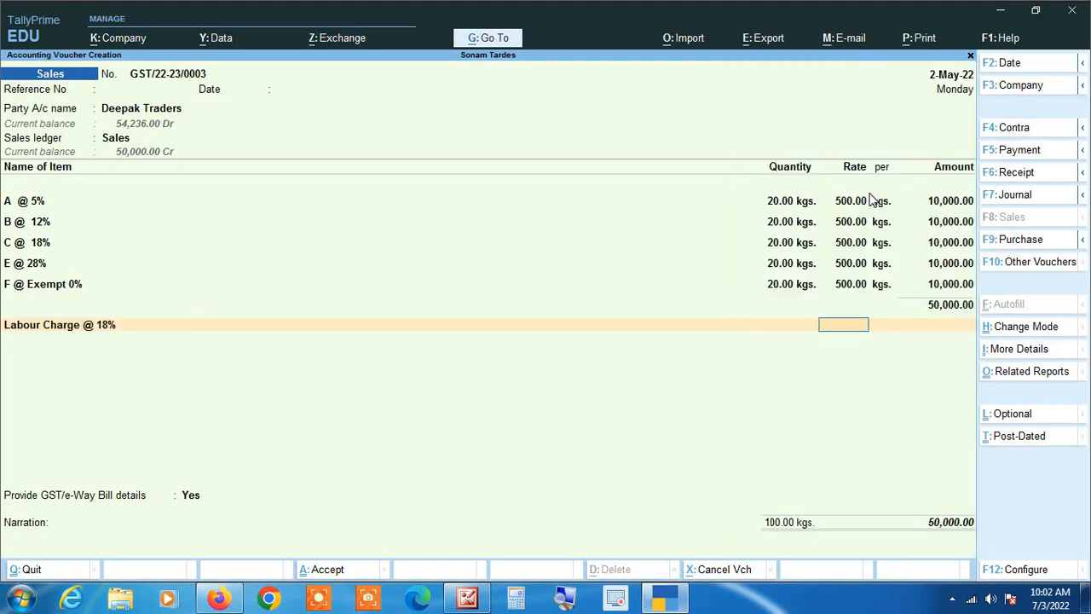
key(BackSpace)
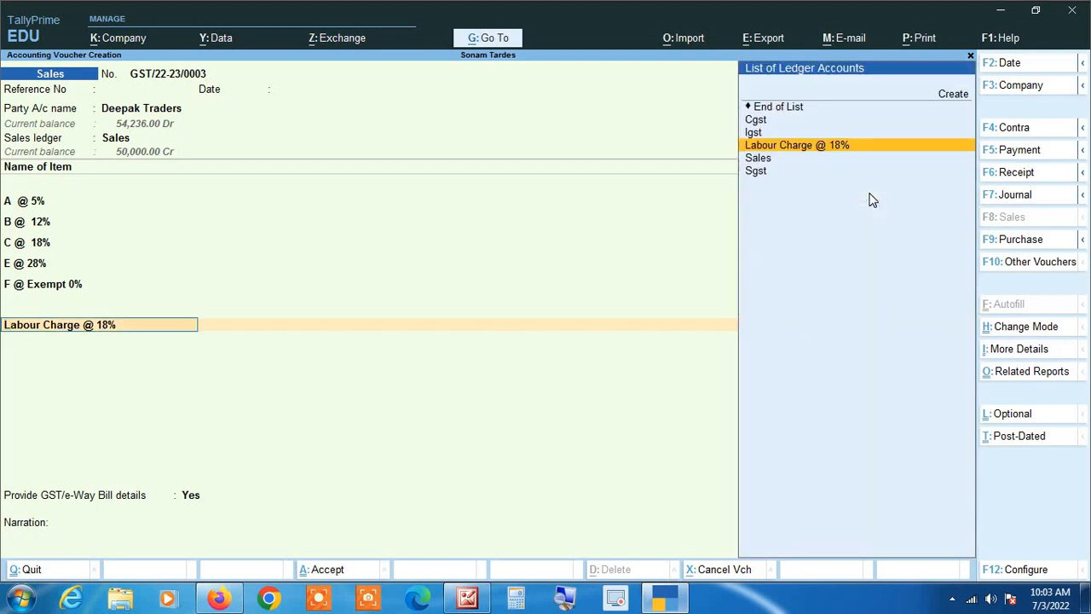
key(BackSpace)
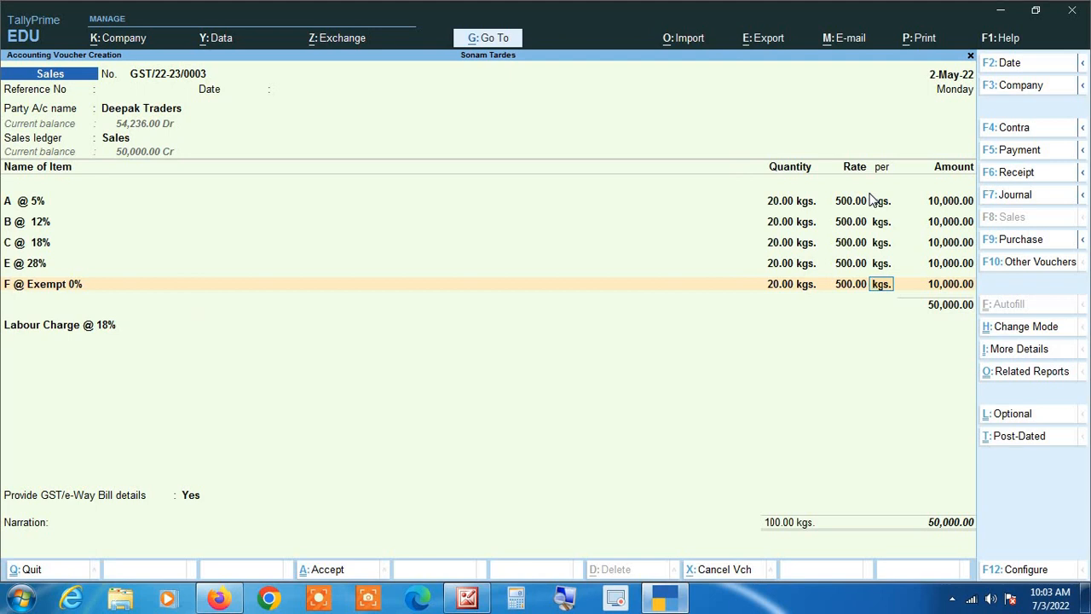
key(Return)
key(Return)
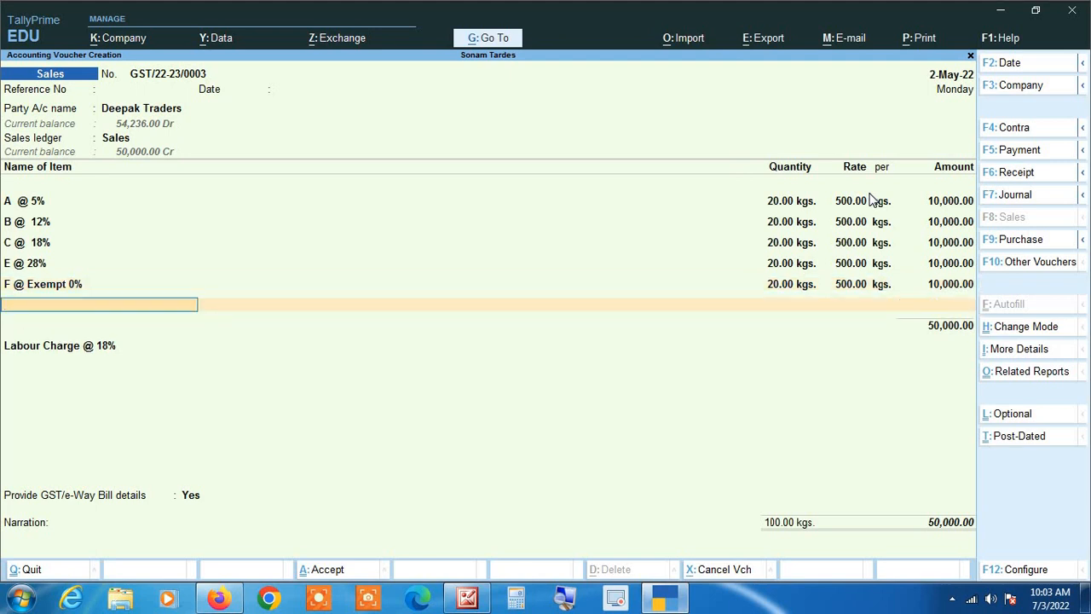
key(Return)
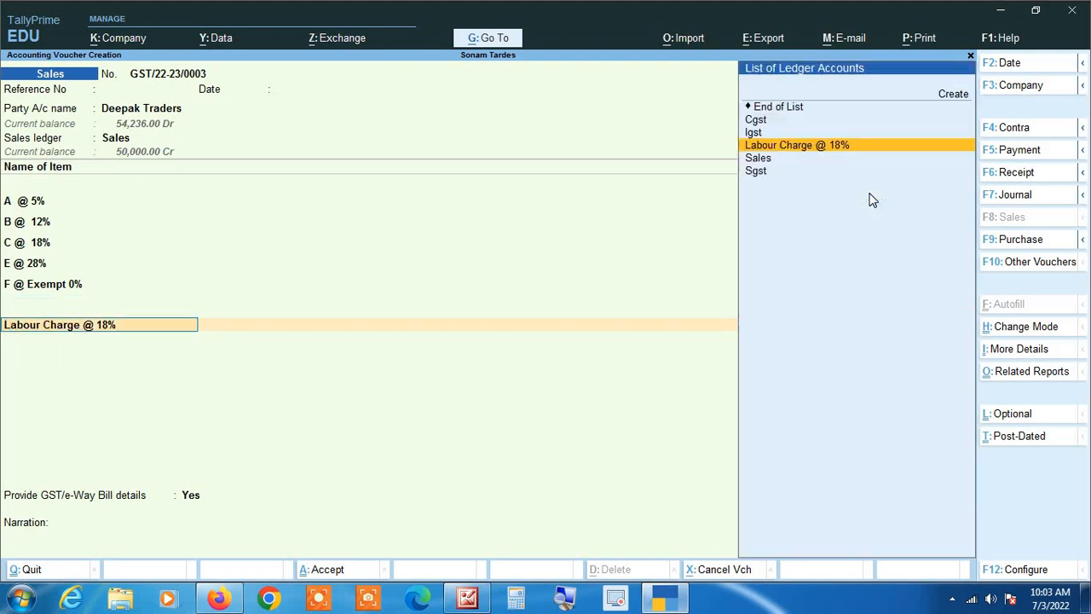
key(BackSpace)
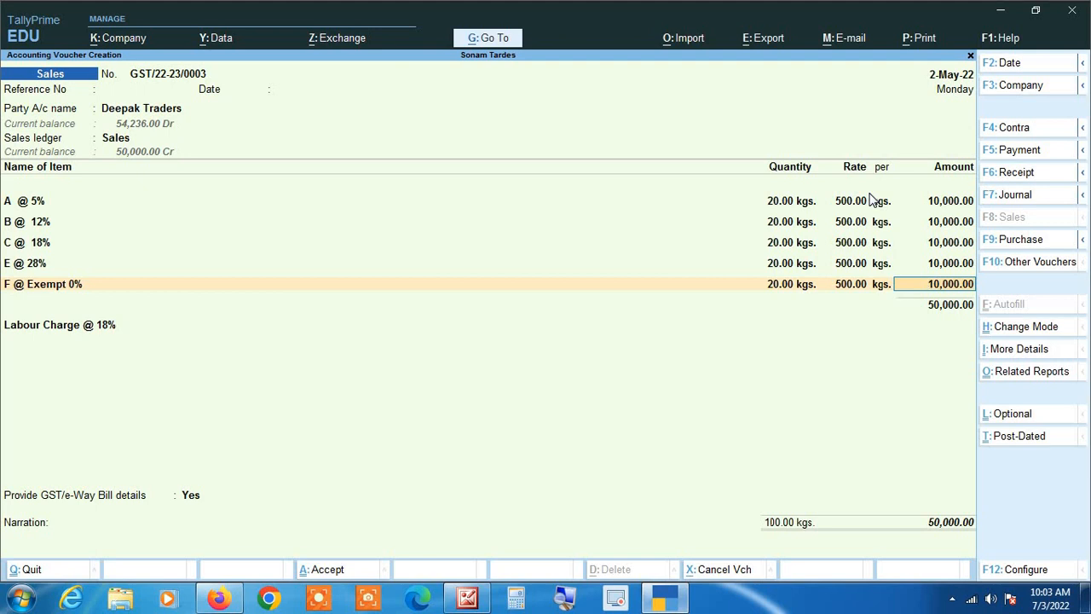
key(Return)
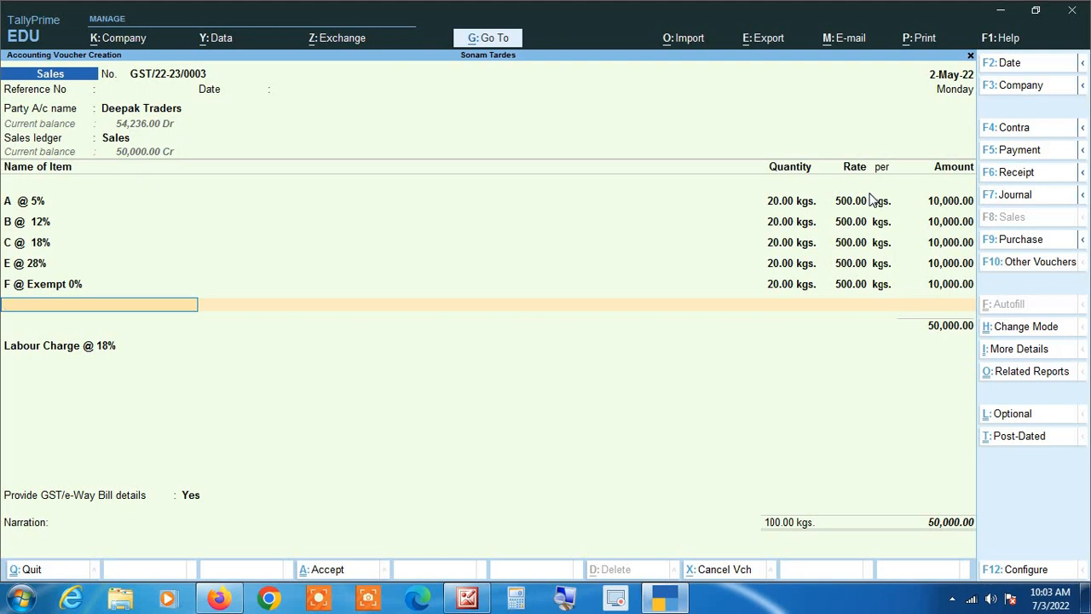
key(Return)
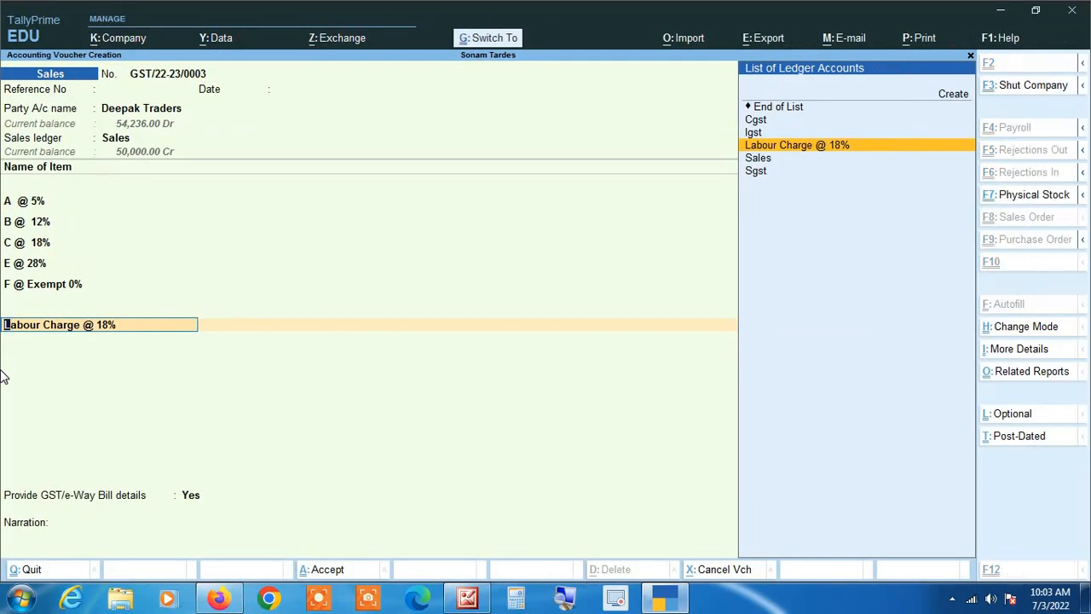
key(ctrl+Return)
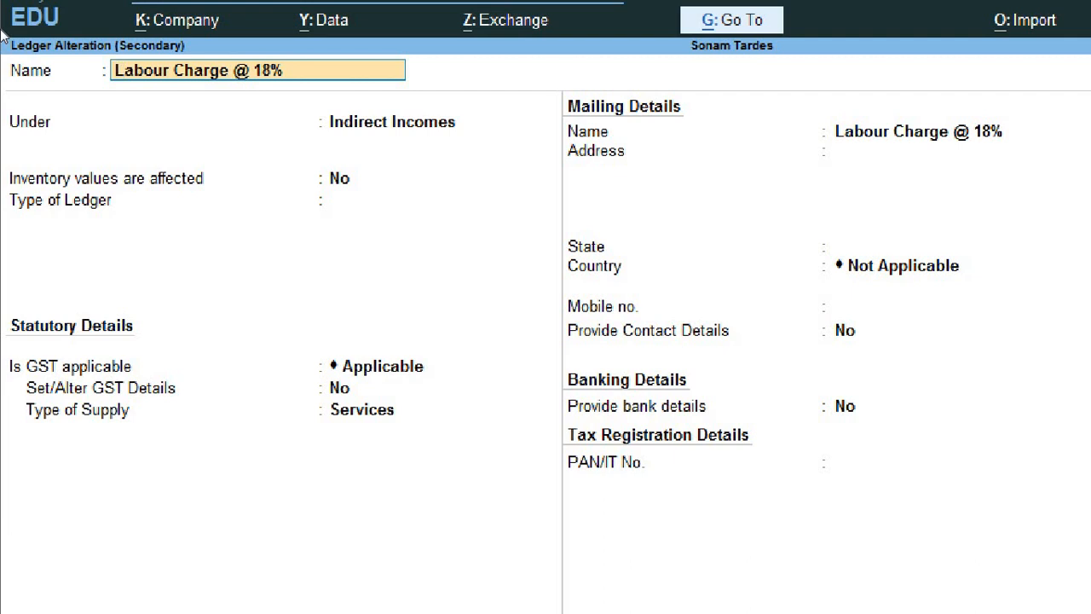
Step: Move through the Labour Charge @ 18% ledger fields and set Set/Alter GST Details to Yes
key(Return)
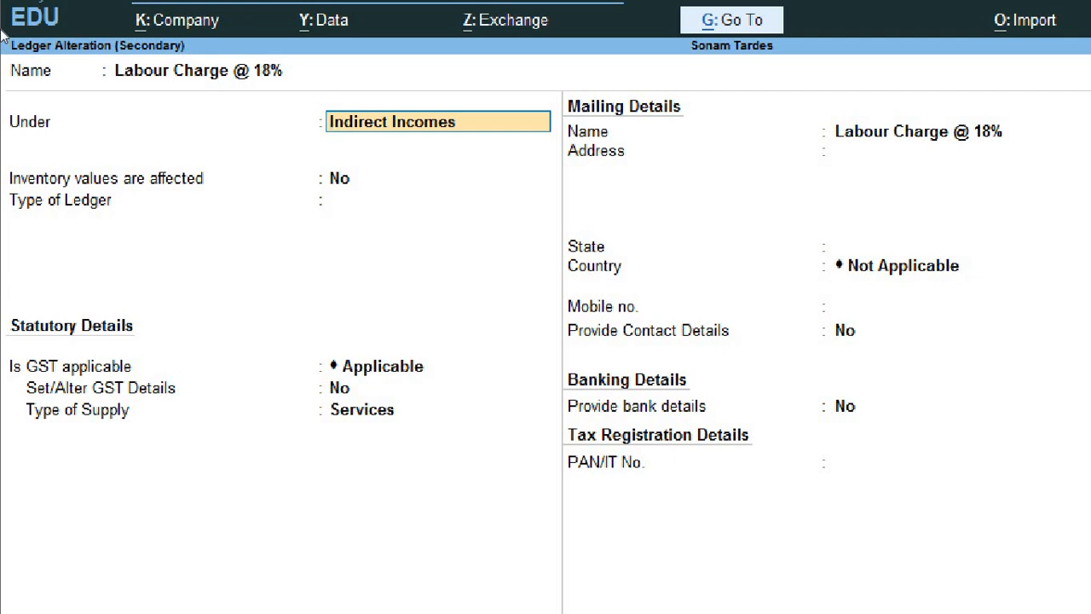
key(Return)
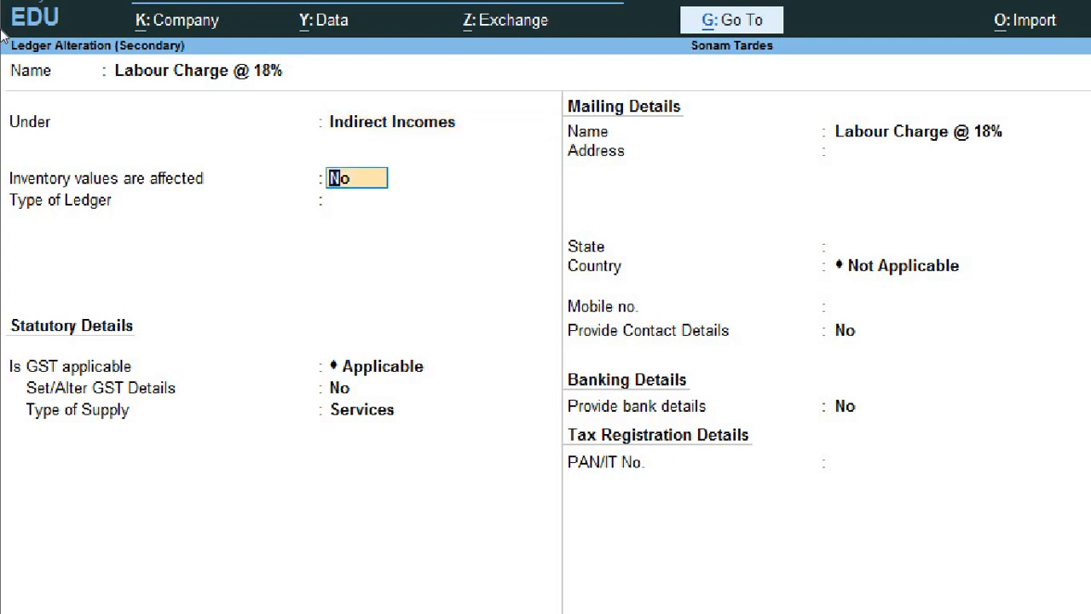
key(Return)
key(Return)
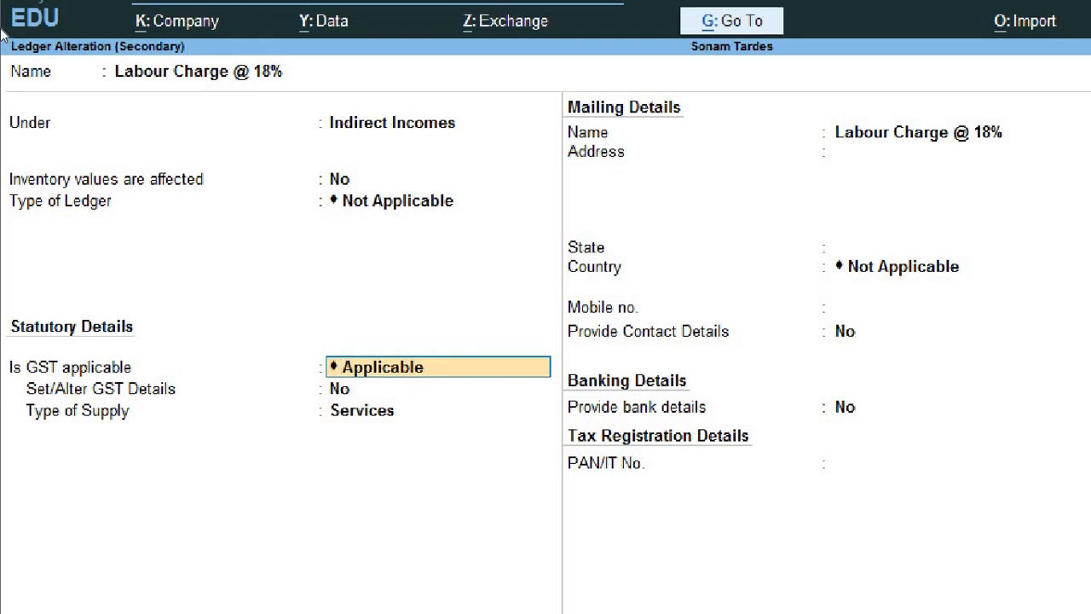
key(Return)
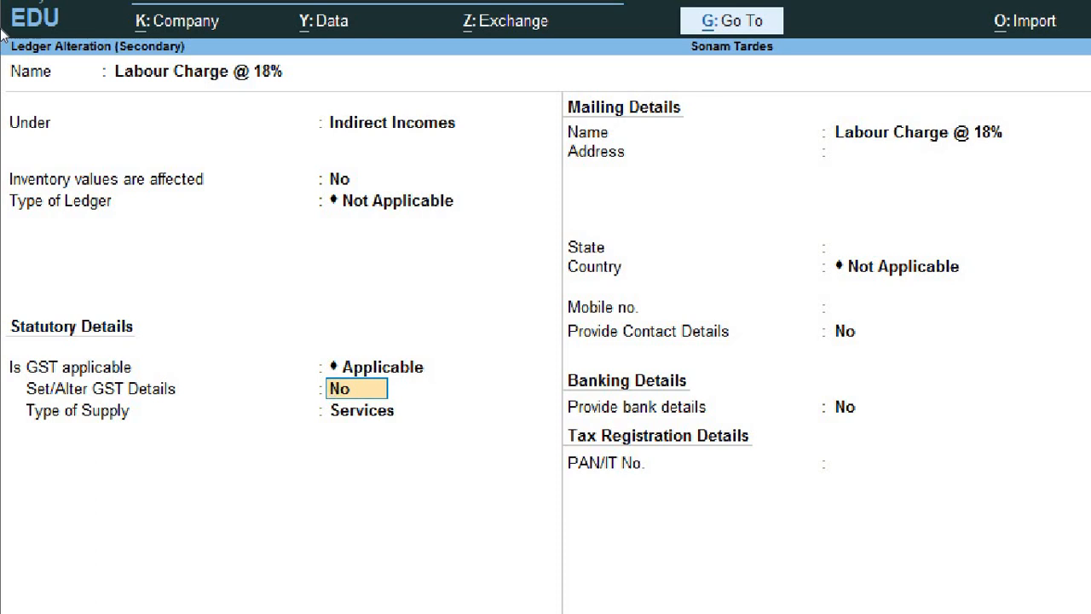
text(yes)
key(Return)
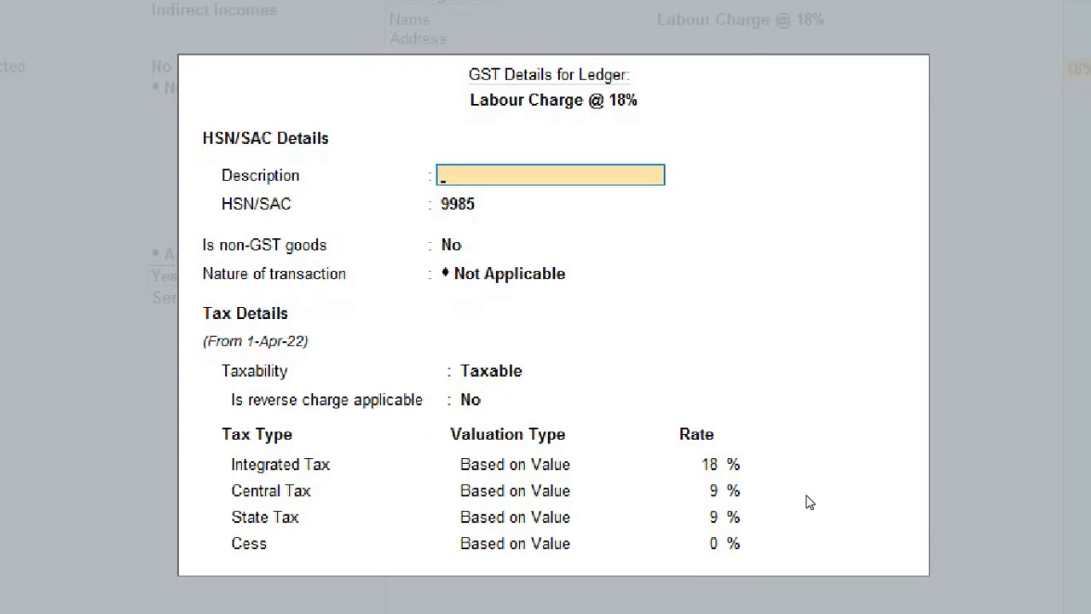
Step: Fill the ledger's GST details: Taxable, reverse charge No, integrated tax 18% and central tax 9%
key(Return)
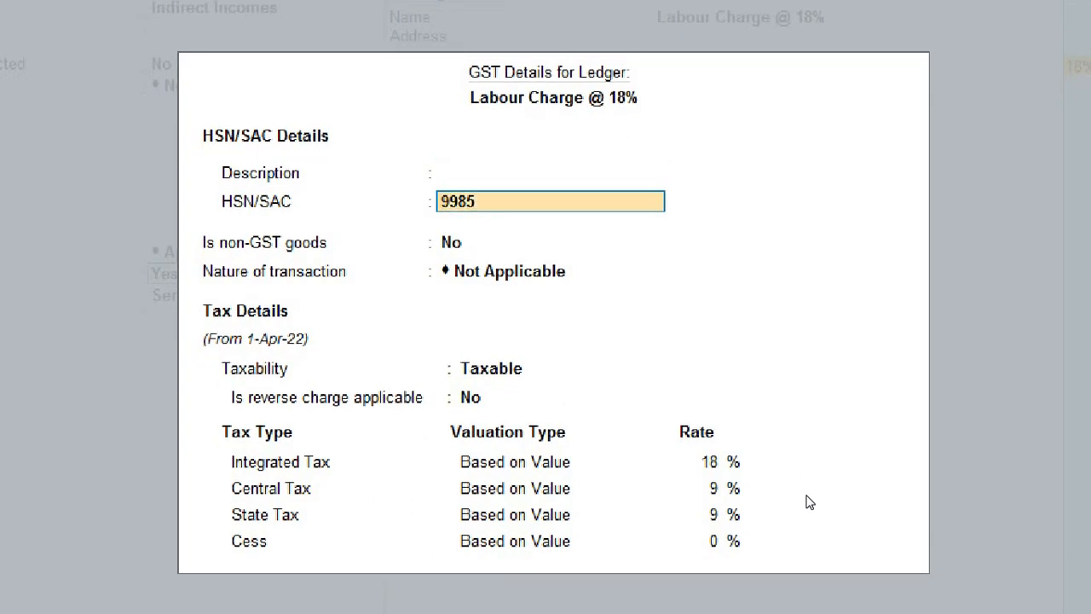
key(Return)
key(Return)
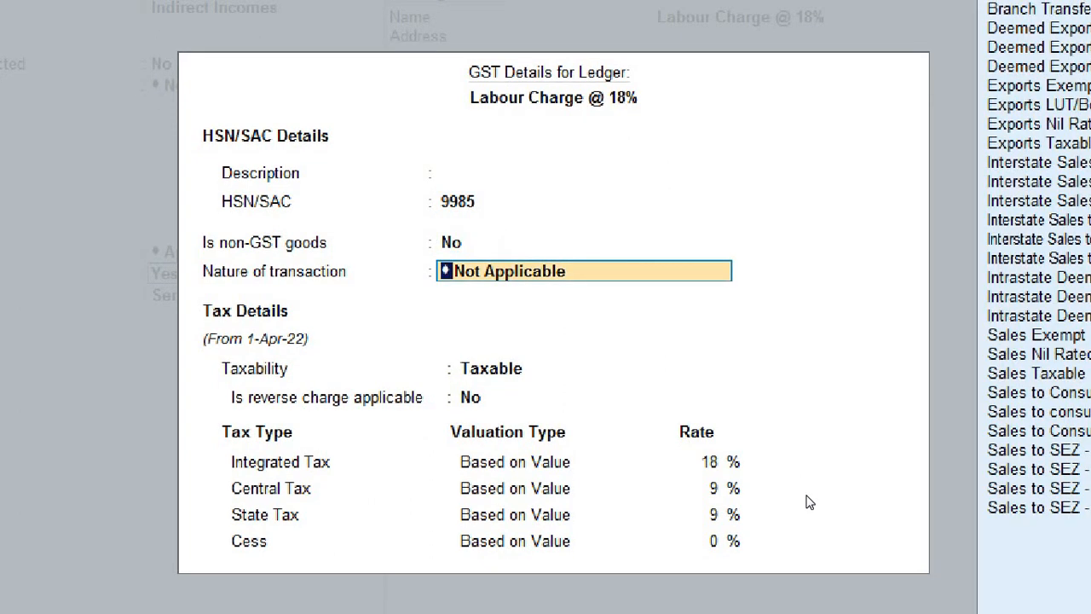
key(Return)
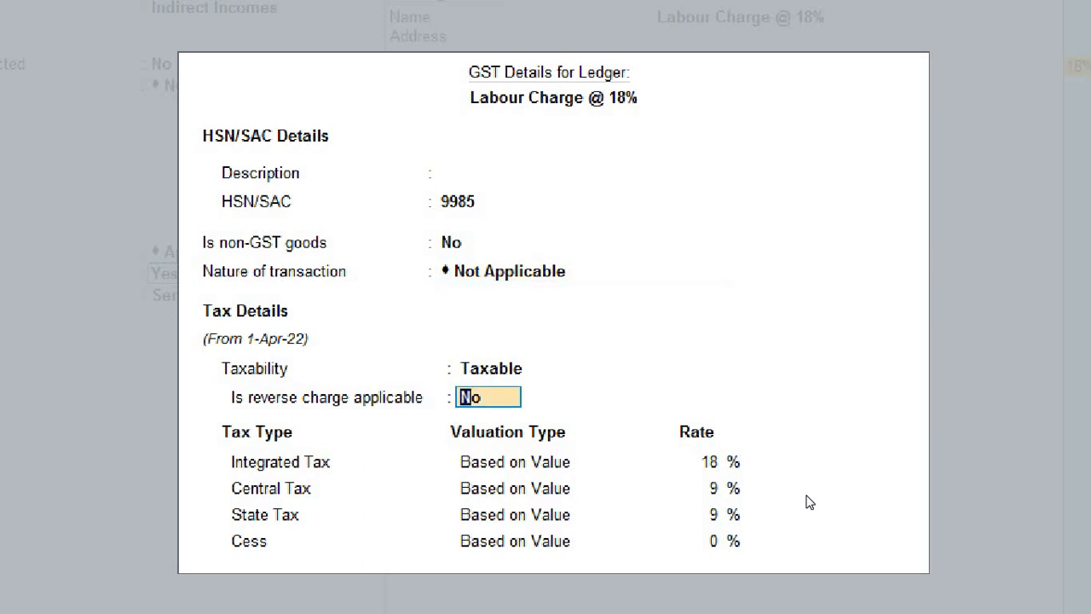
key(BackSpace)
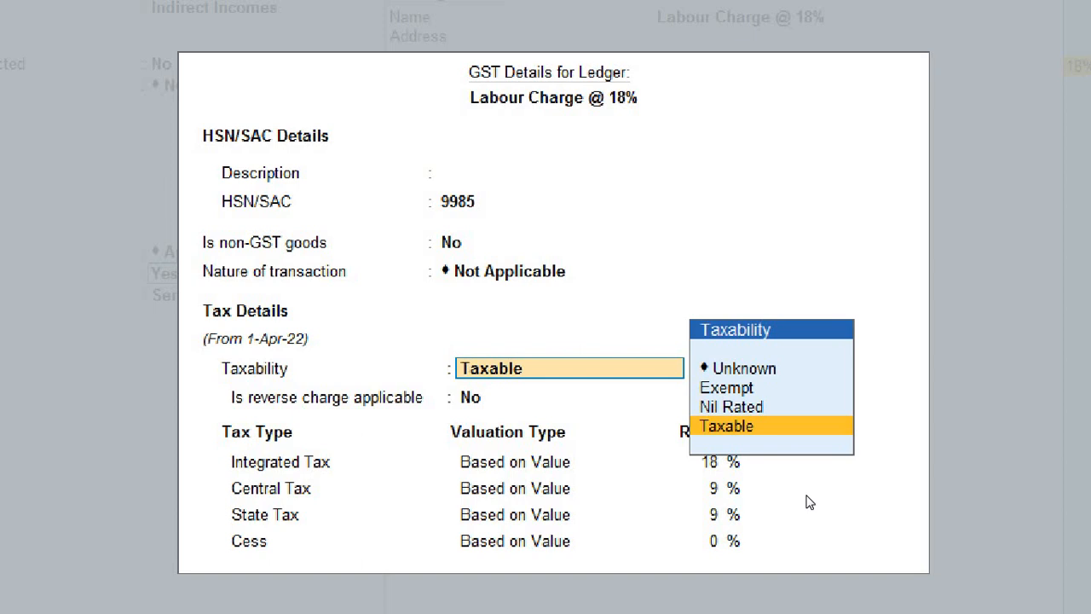
key(Return)
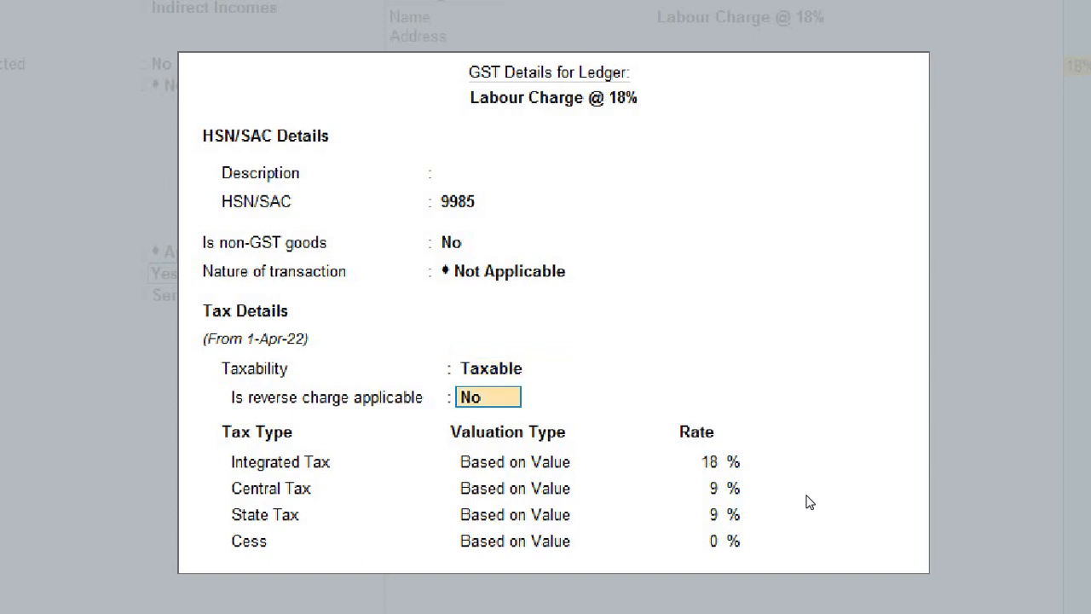
key(Return)
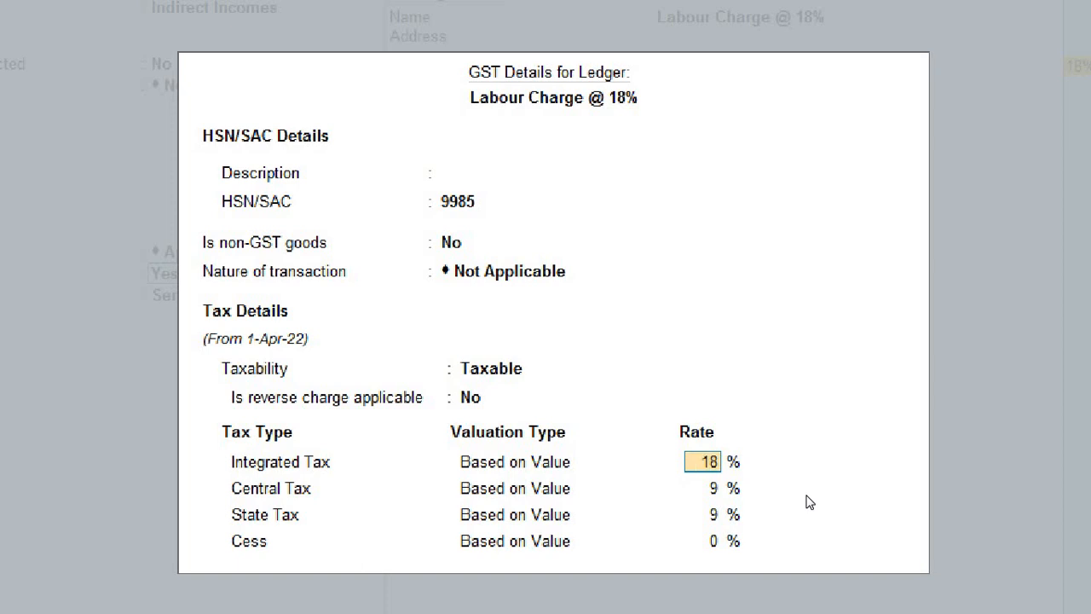
key(Return)
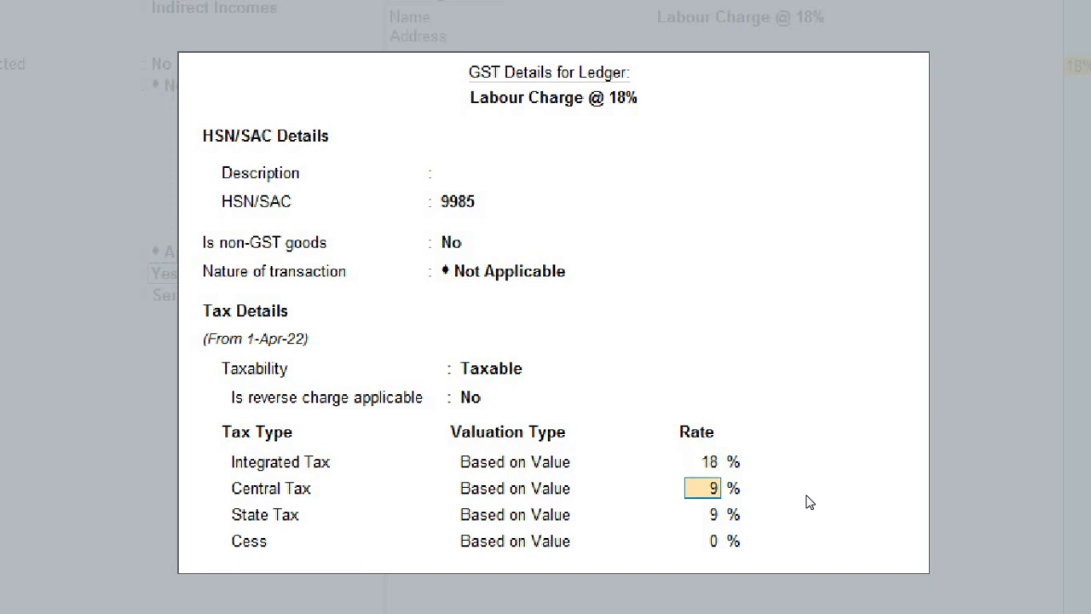
key(Return)
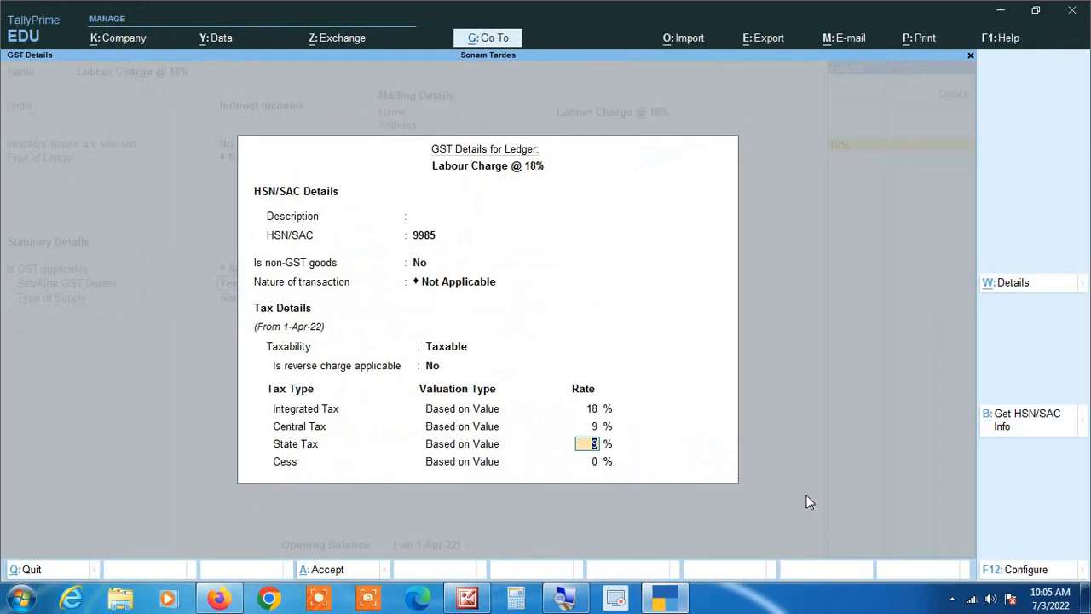
Step: Save the ledger with Services as type of supply and enter 200 as the Labour Charge amount
key(Return)
key(Return)
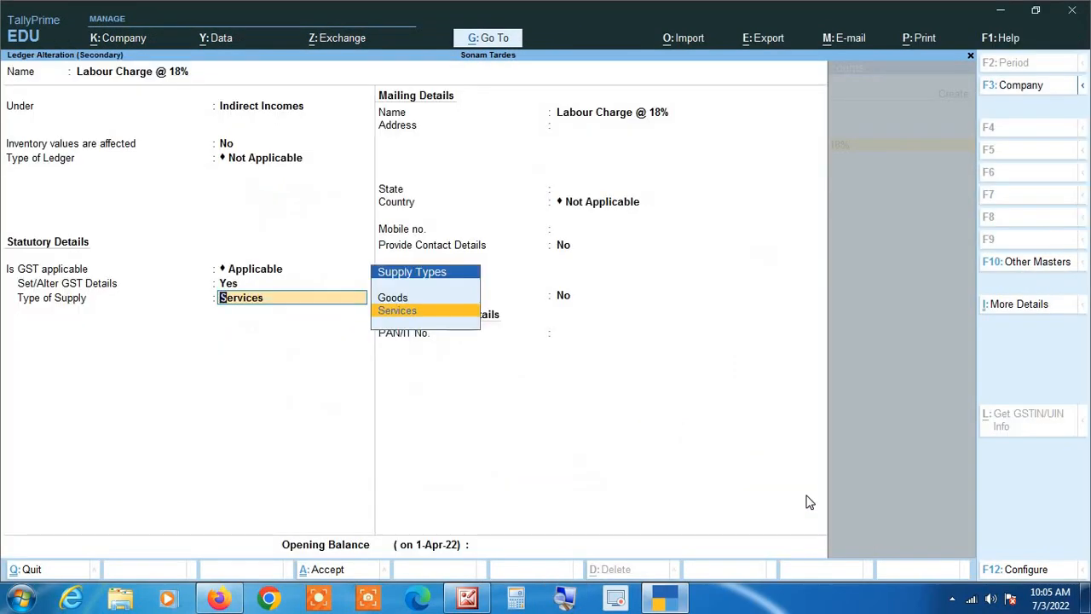
key(Return)
key(Return)
key(Return)
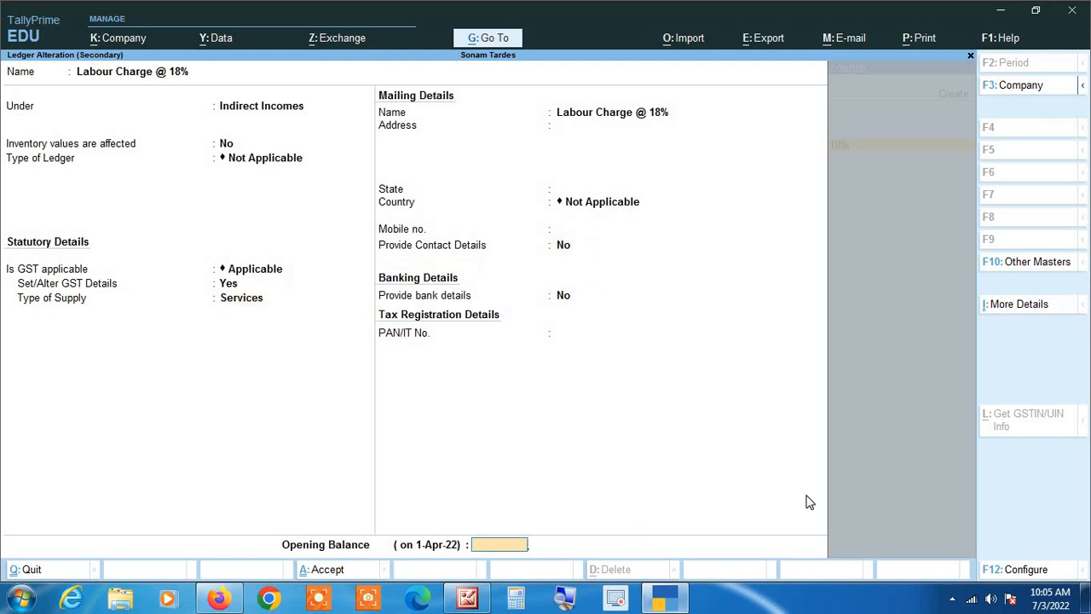
key(Return)
key(Return)
key(Return)
text(200)
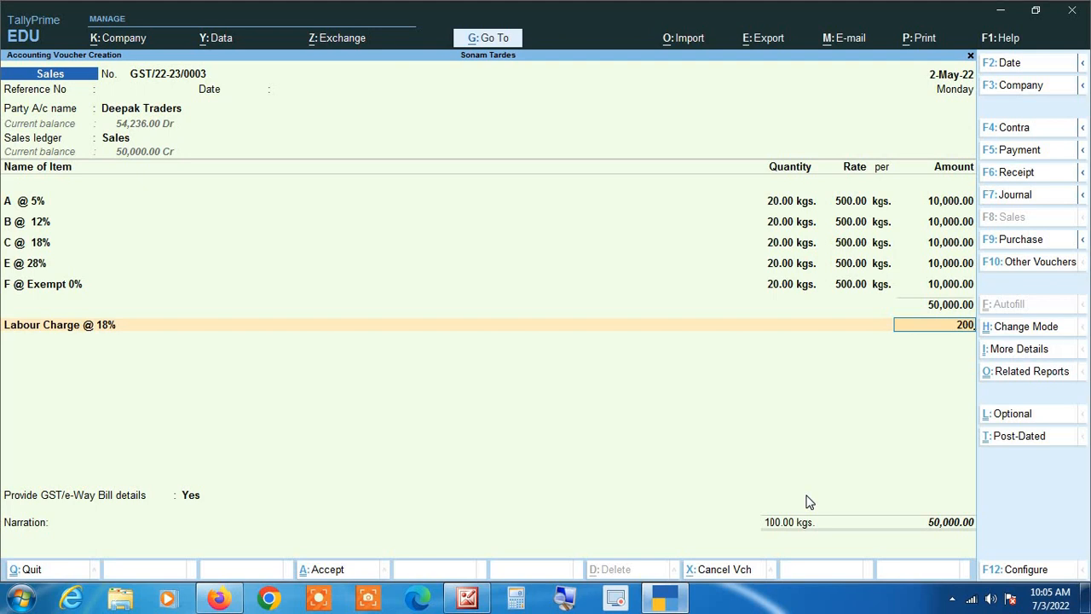
key(Return)
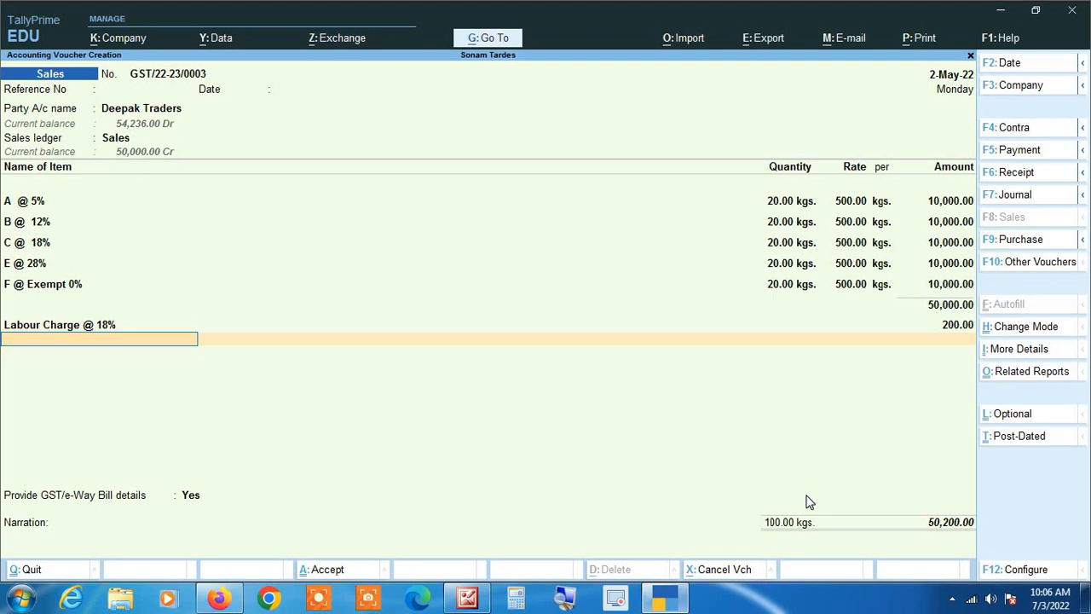
Step: Add Cgst and Sgst ledger lines, accepting 3,168.00 for each
text(Cg)
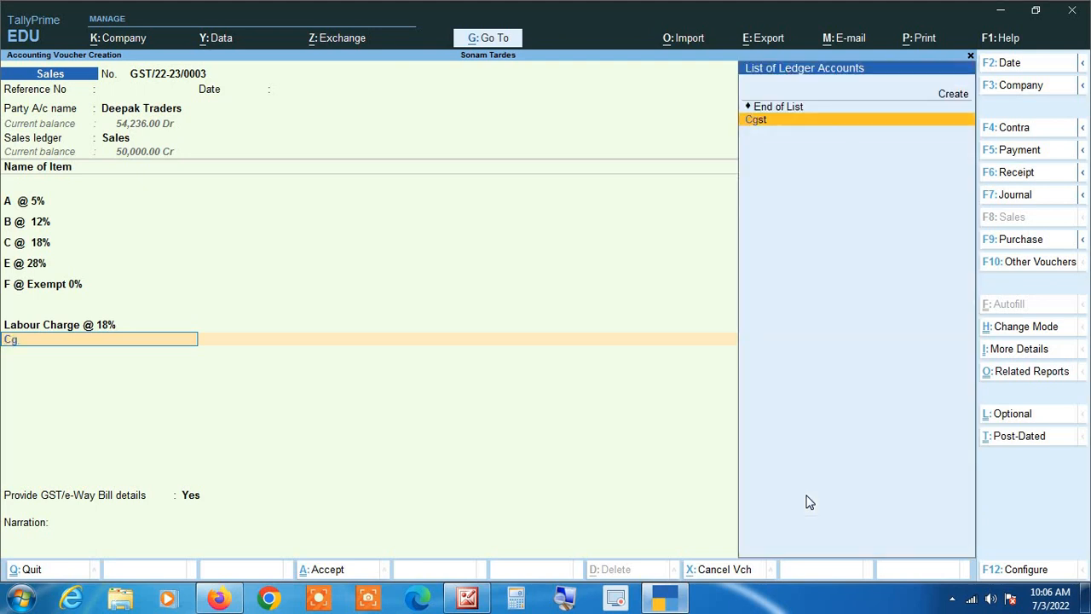
key(Return)
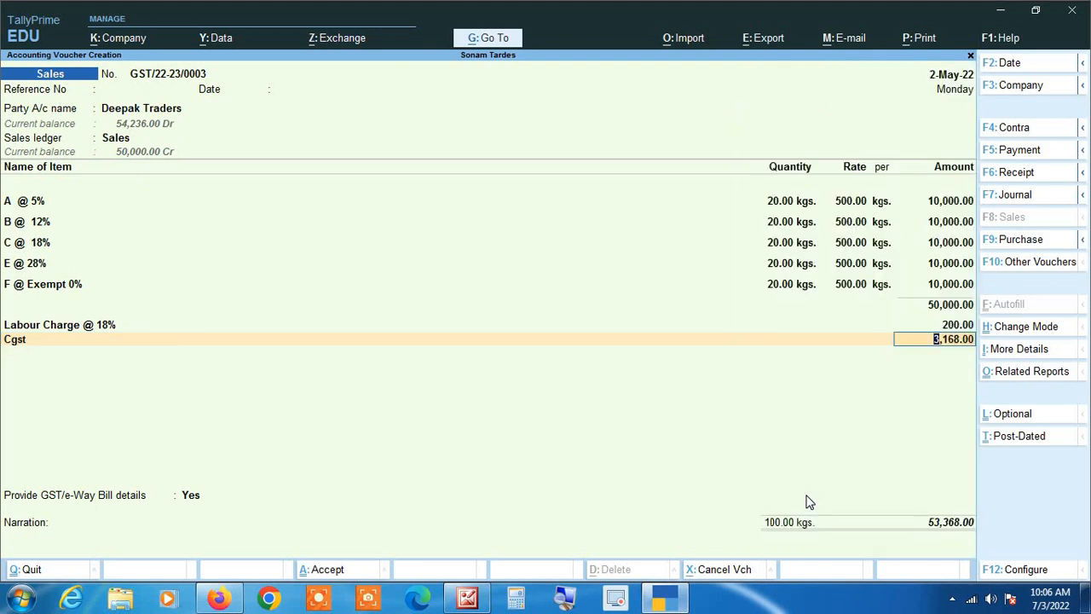
key(Return)
text(Sg)
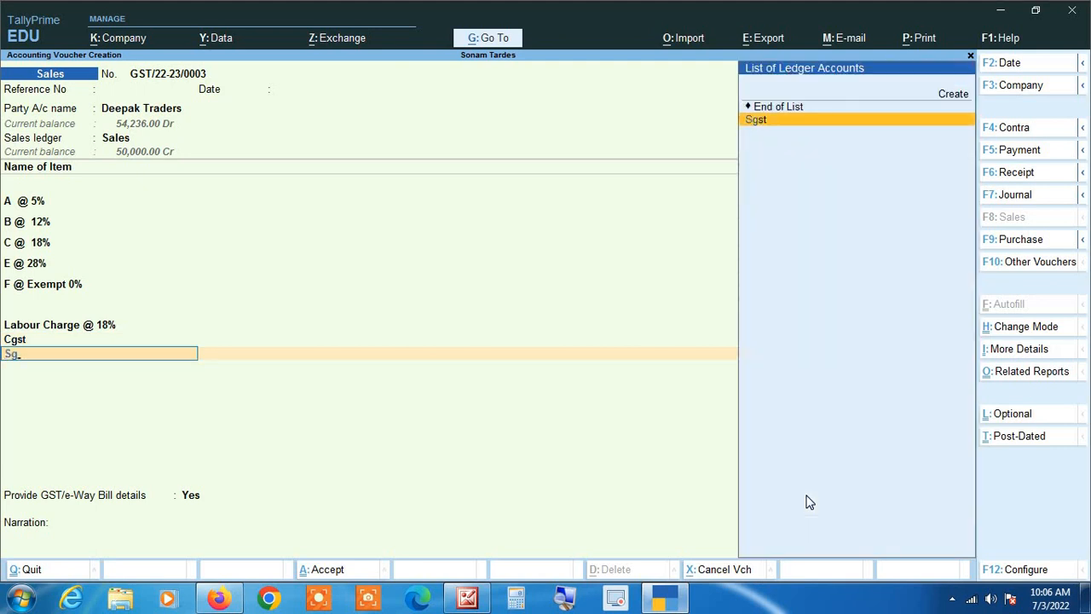
key(Return)
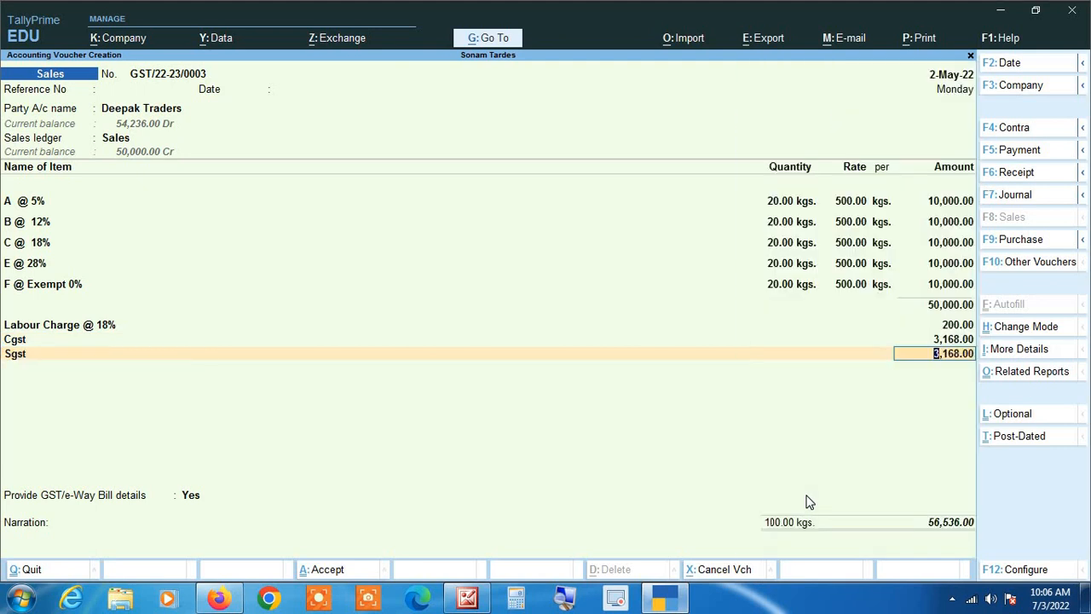
key(Return)
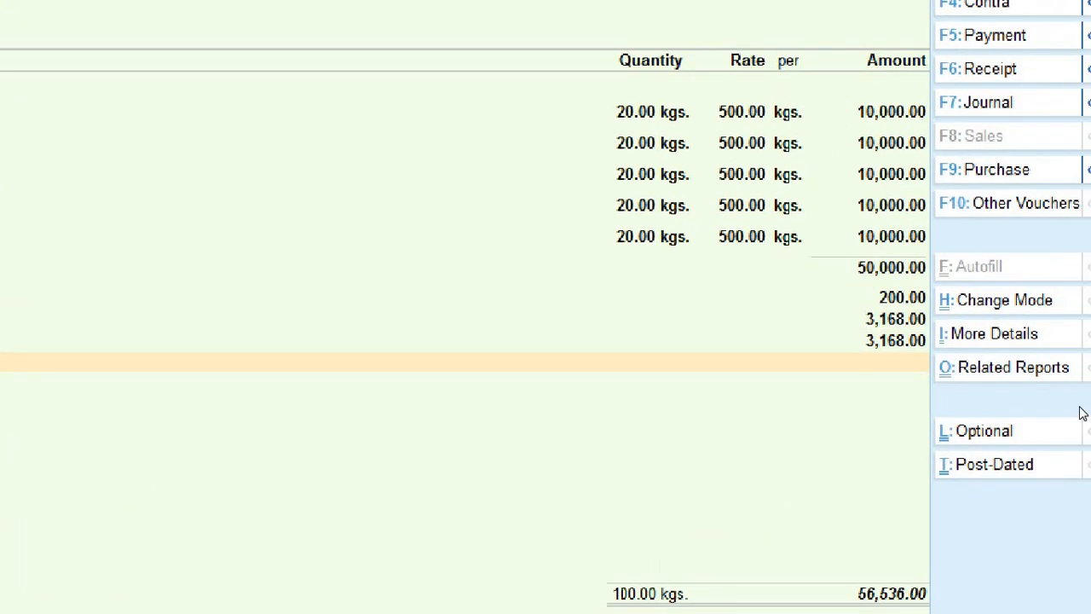
Step: Return to the Cgst line and bring up the Cgst ledger for alteration
key(Up)
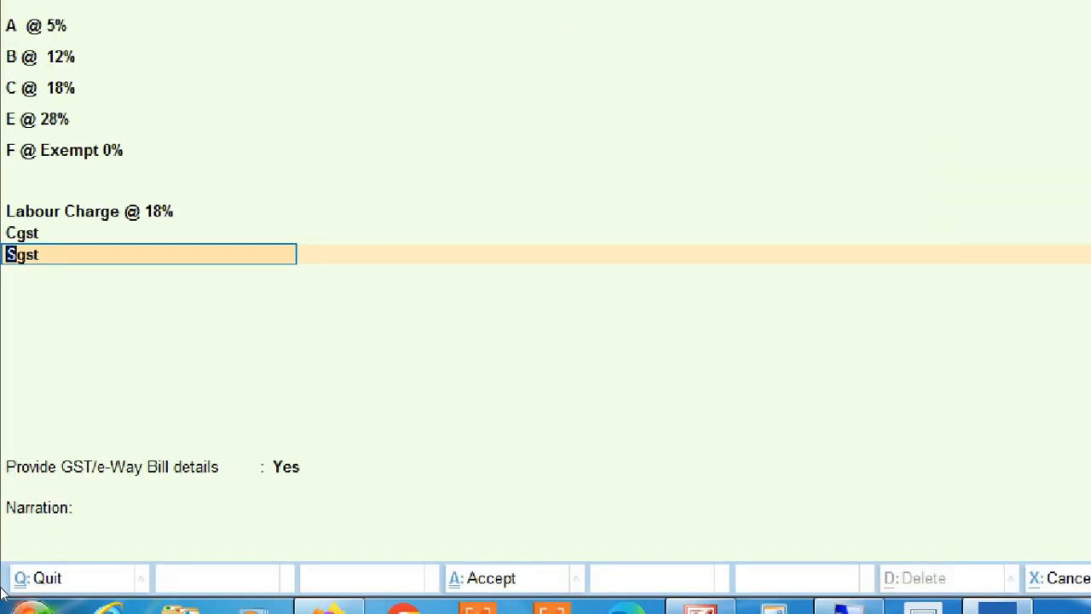
key(Up)
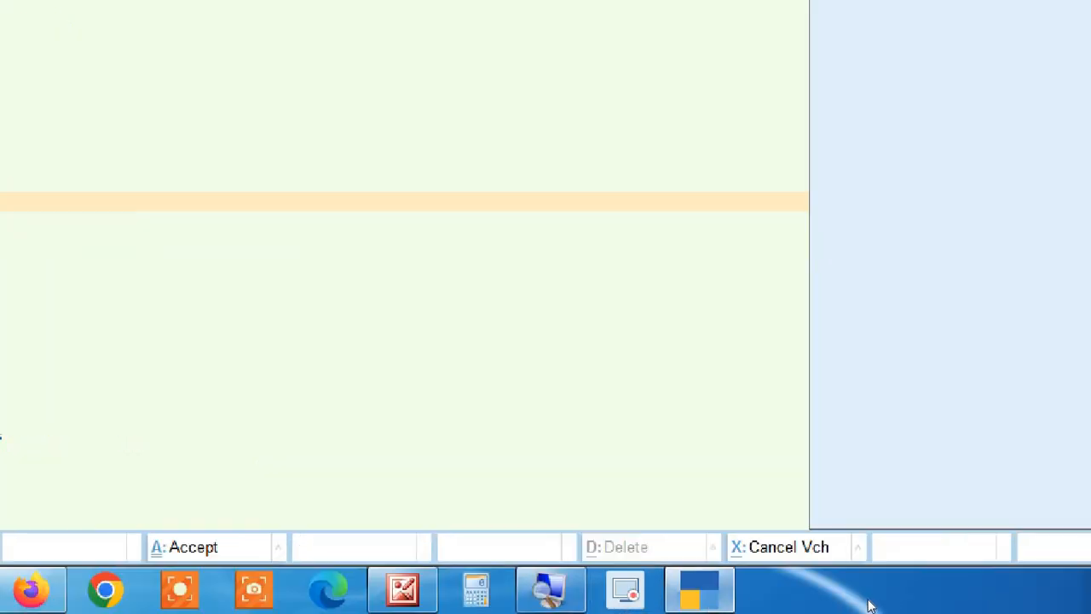
key(Return)
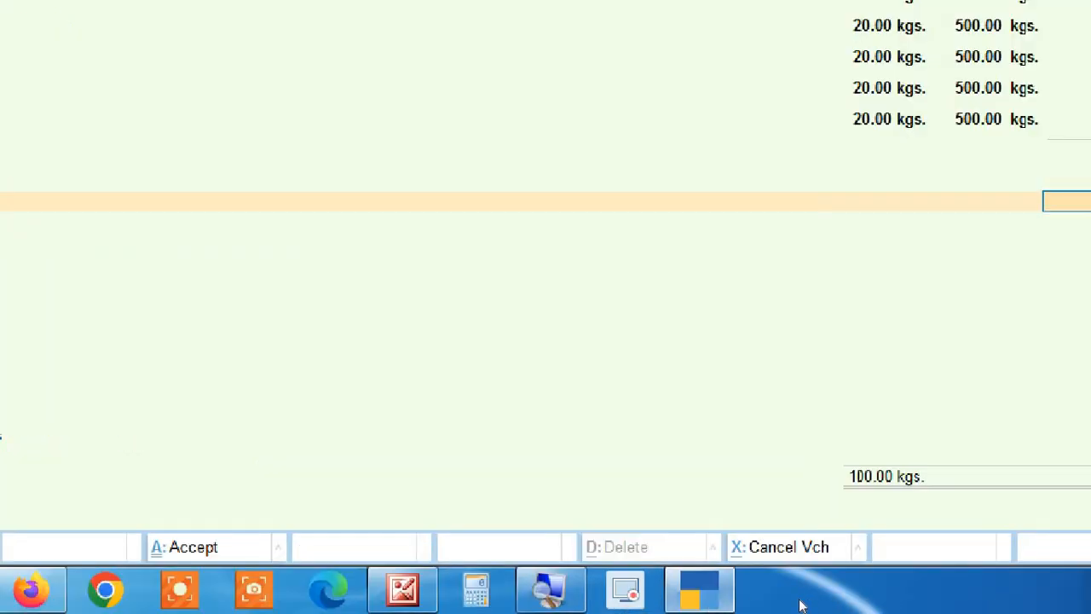
click(1088, 607)
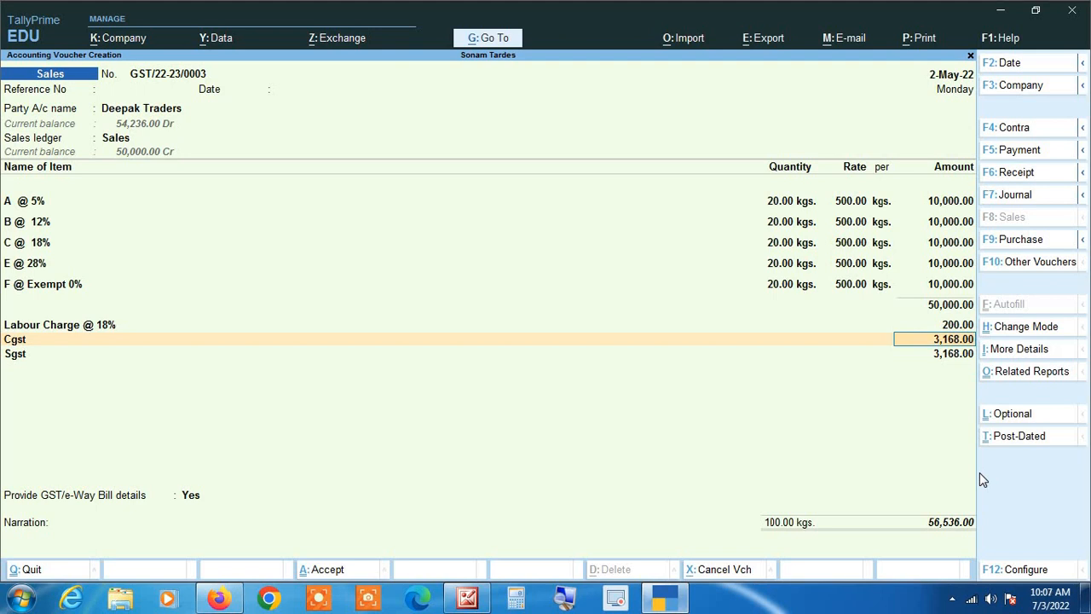
key(BackSpace)
key(ctrl+Return)
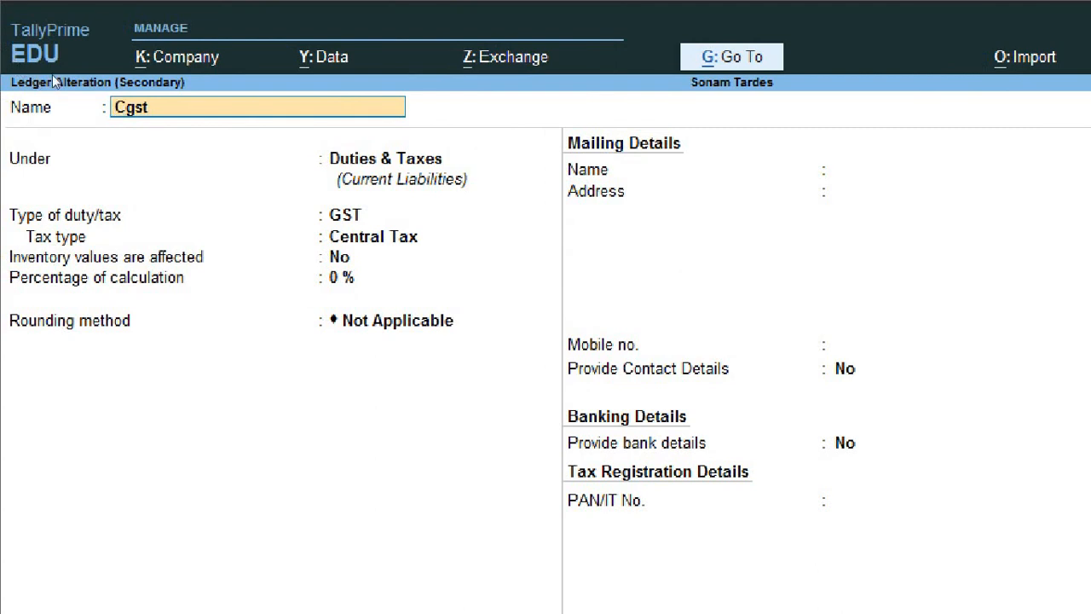
key(Return)
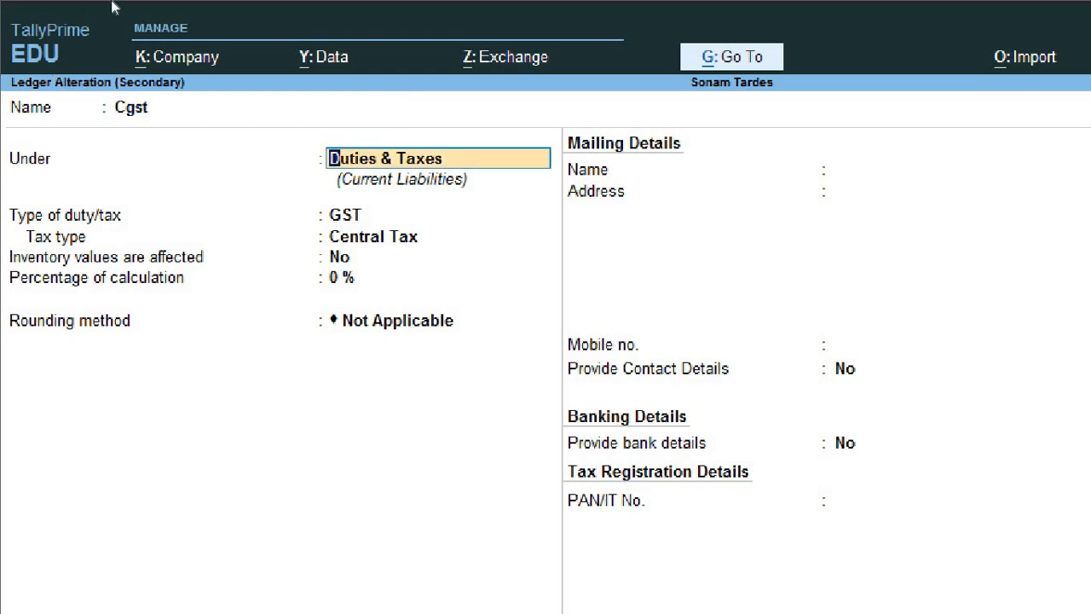
key(Return)
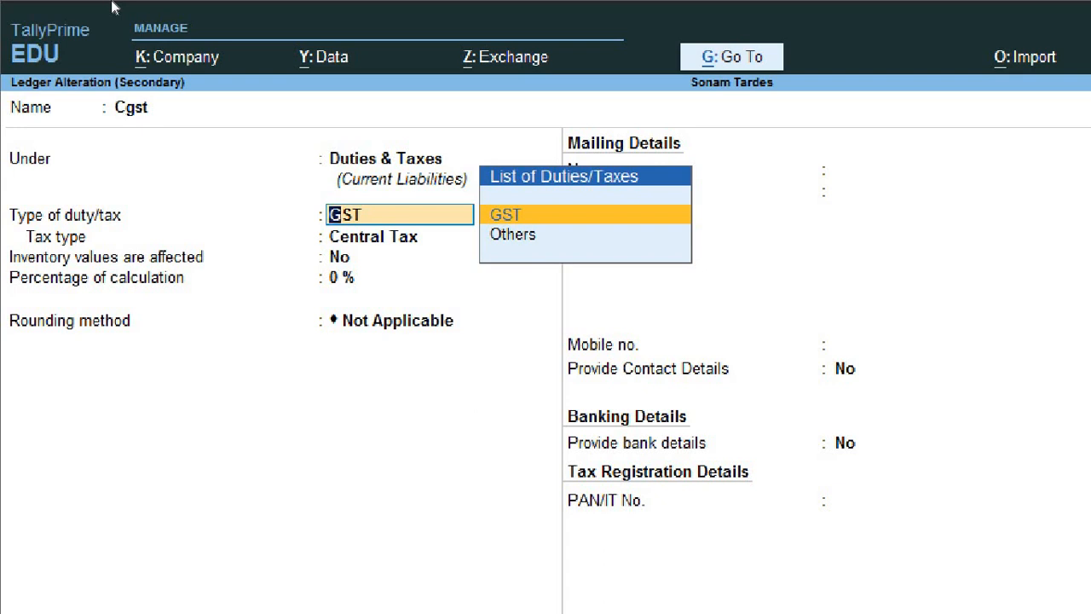
key(Return)
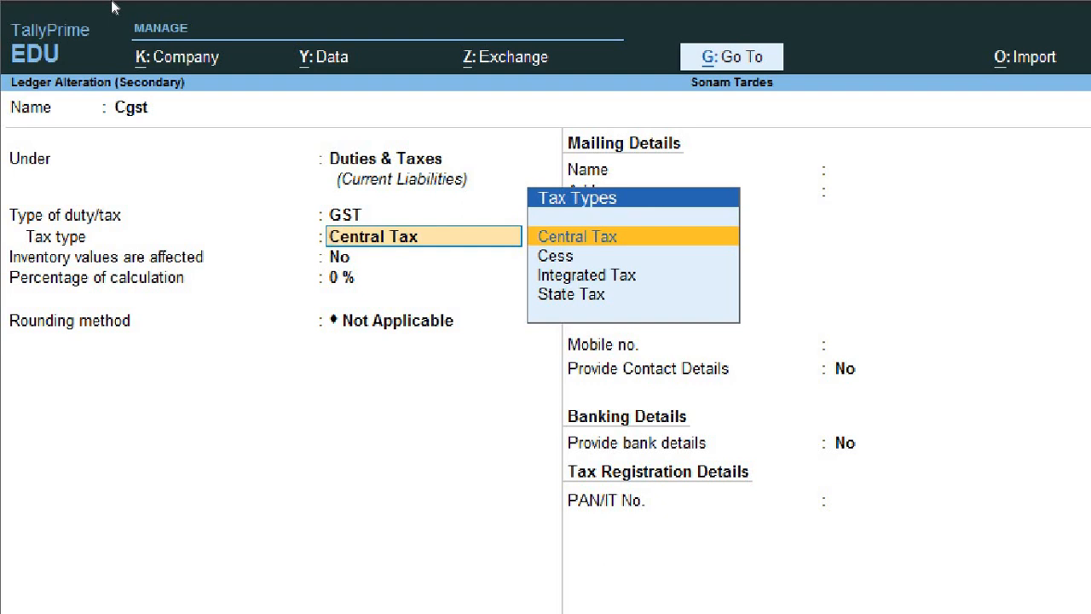
key(Down)
key(Down)
key(Down)
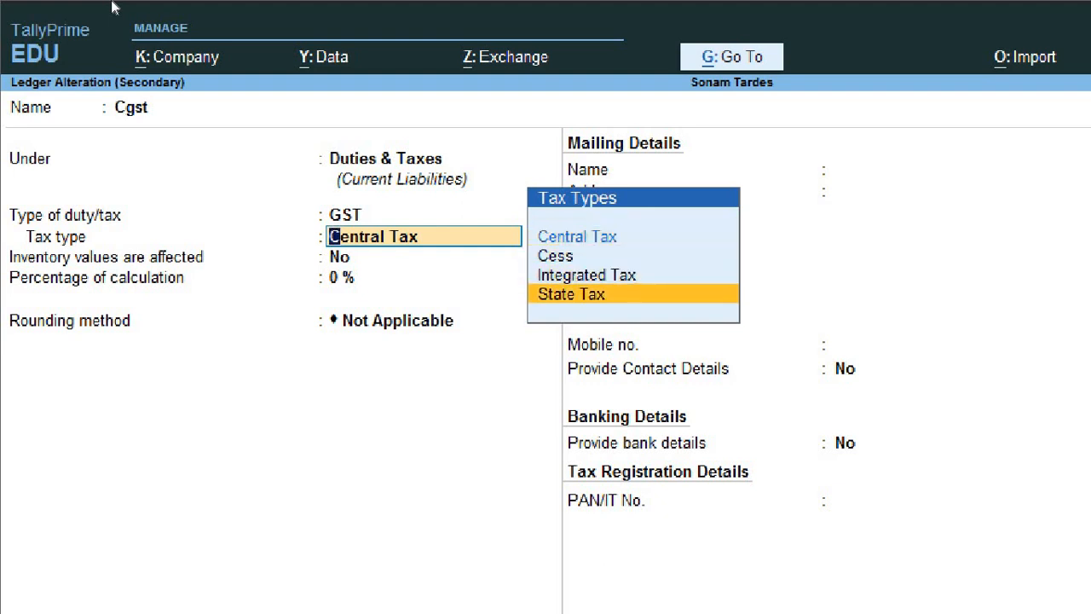
key(Up)
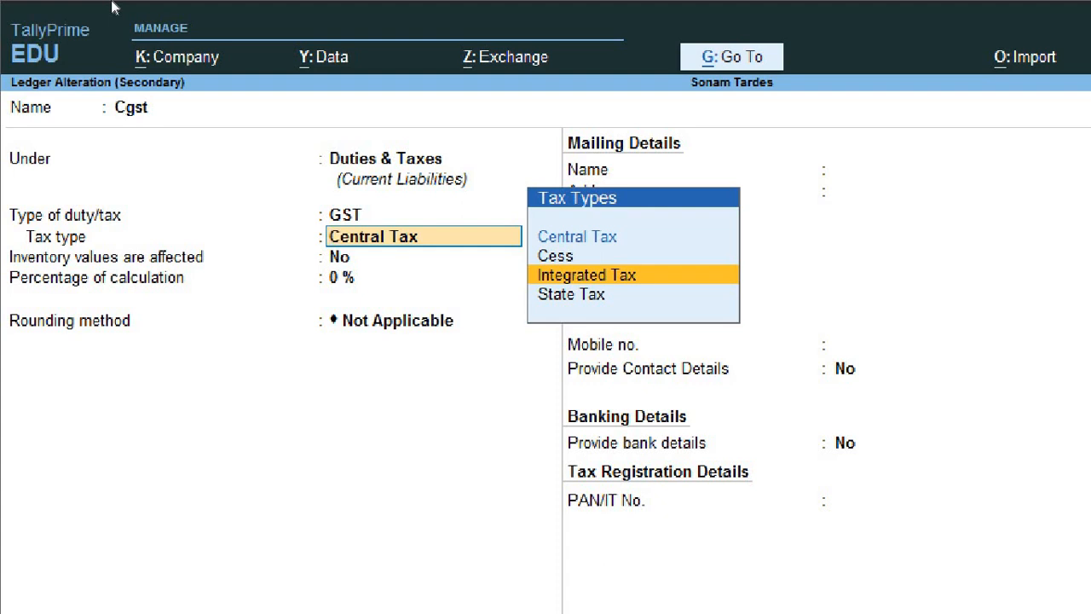
key(Up)
key(Up)
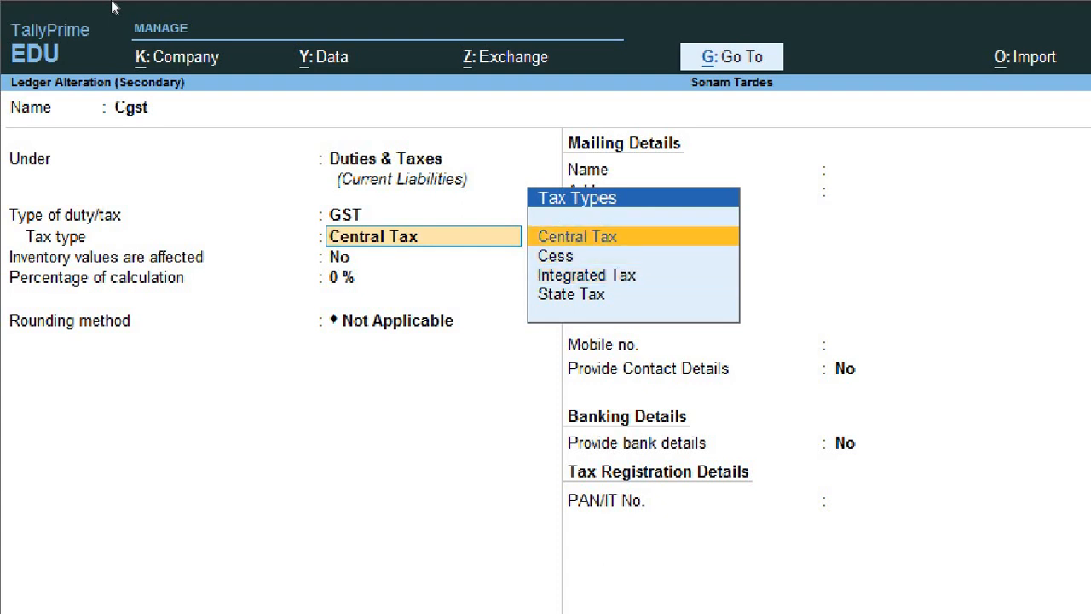
key(Return)
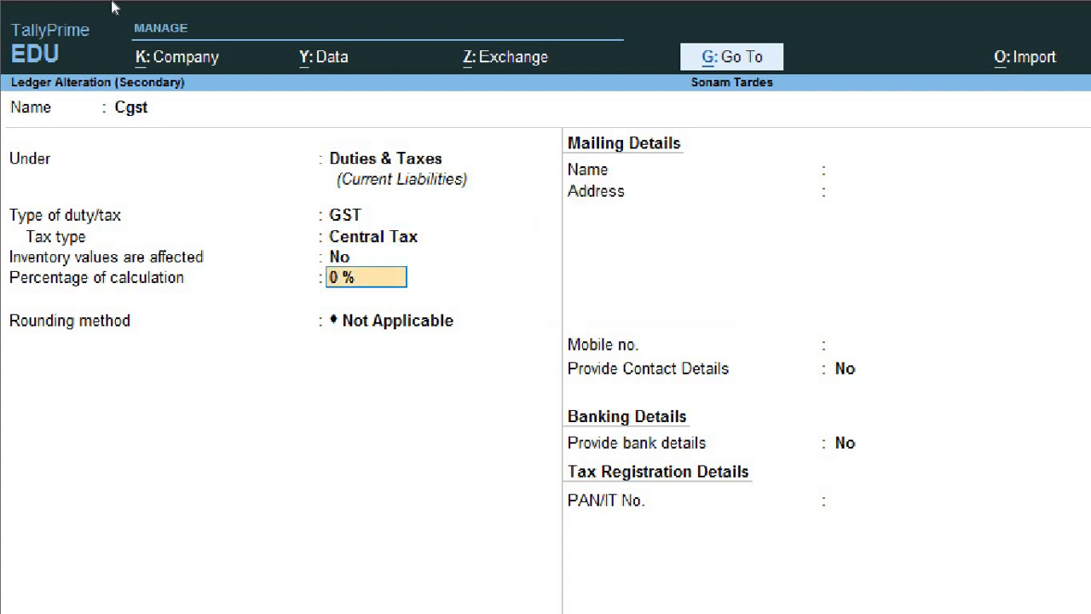
key(Return)
key(Return)
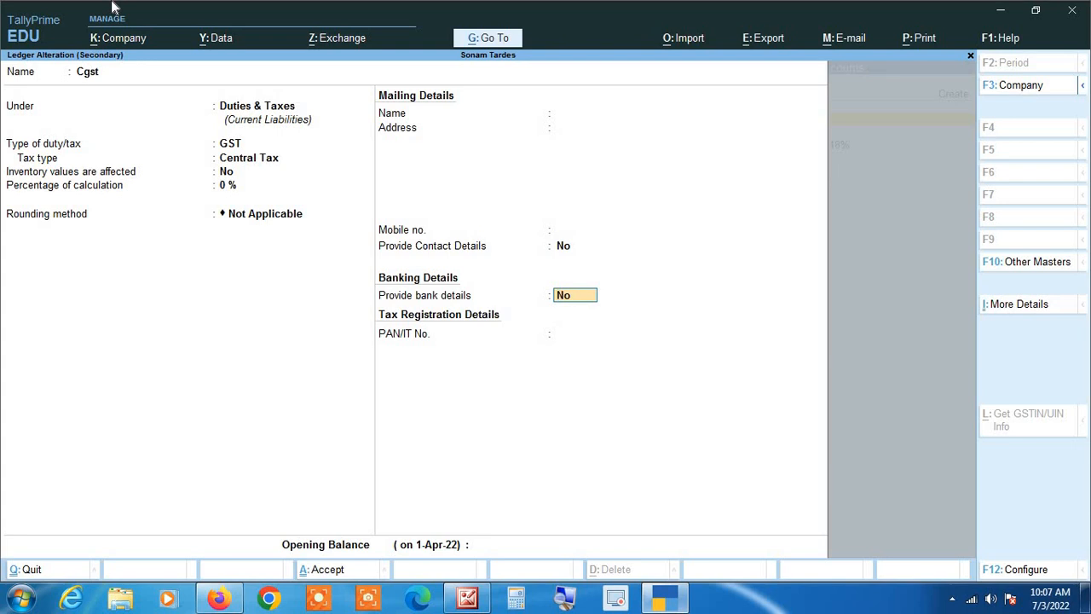
key(Return)
key(Return)
key(Return)
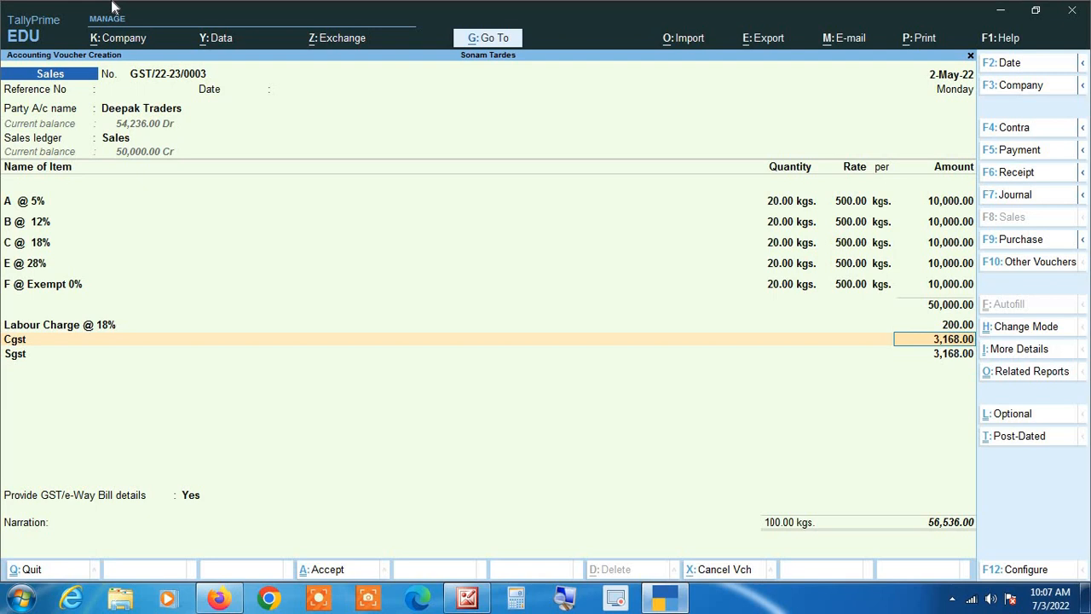
Step: Accept the Sgst amount, end the ledger lines, and save voucher GST/22-23/0003 declining e-Way Bill details
key(Return)
key(Return)
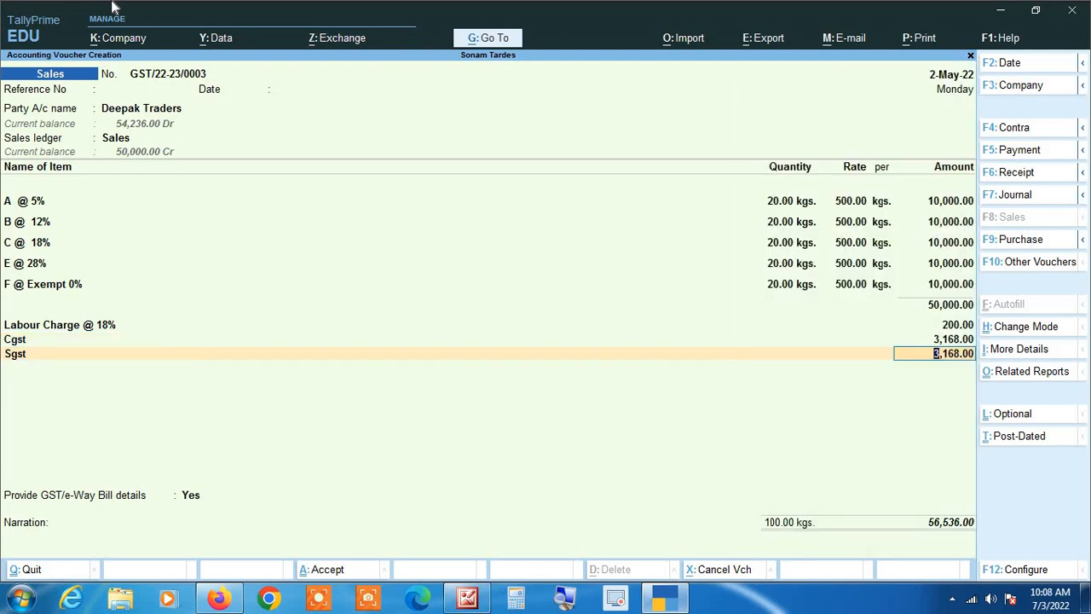
key(Return)
key(Return)
key(Up)
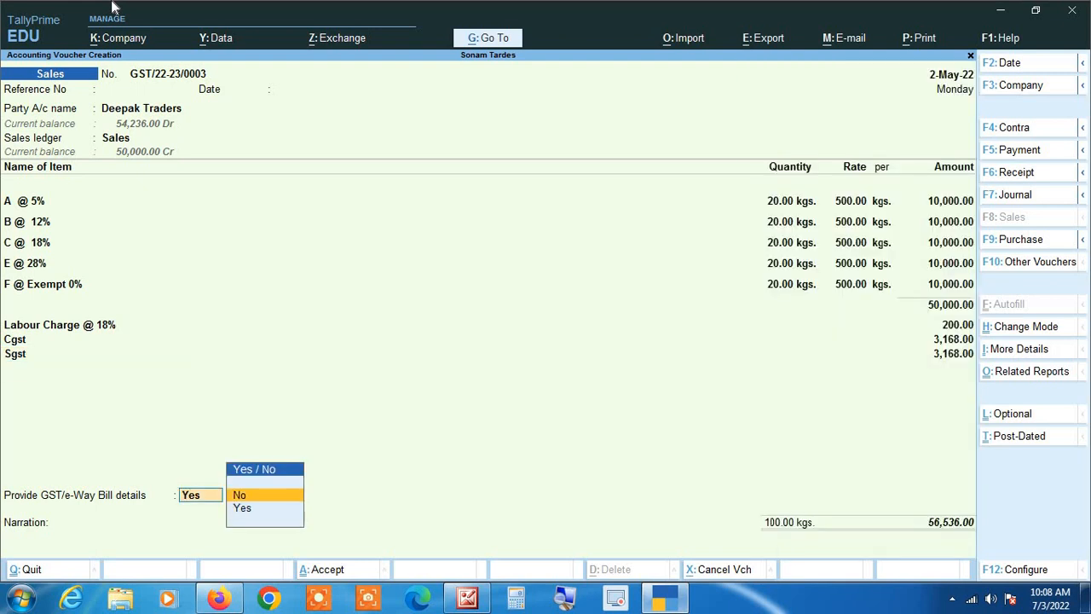
key(Return)
key(Return)
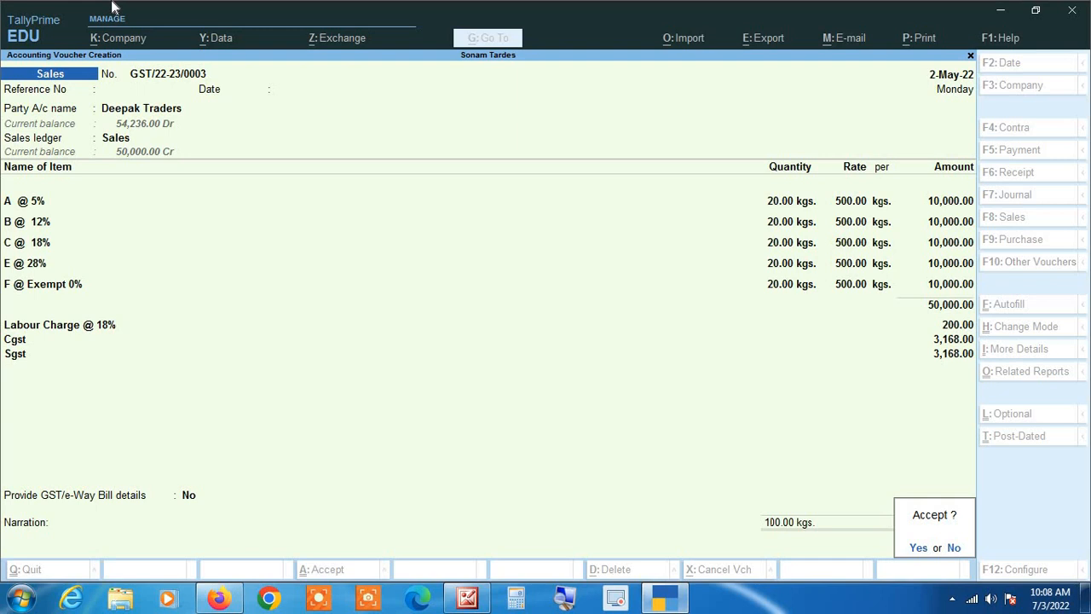
key(Return)
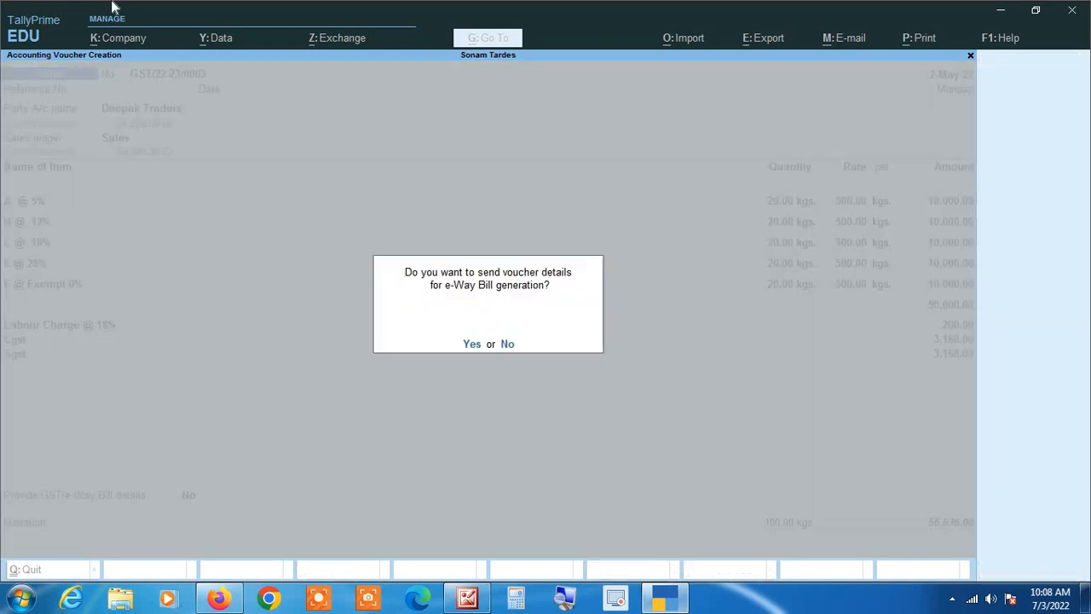
key(Return)
key(Return)
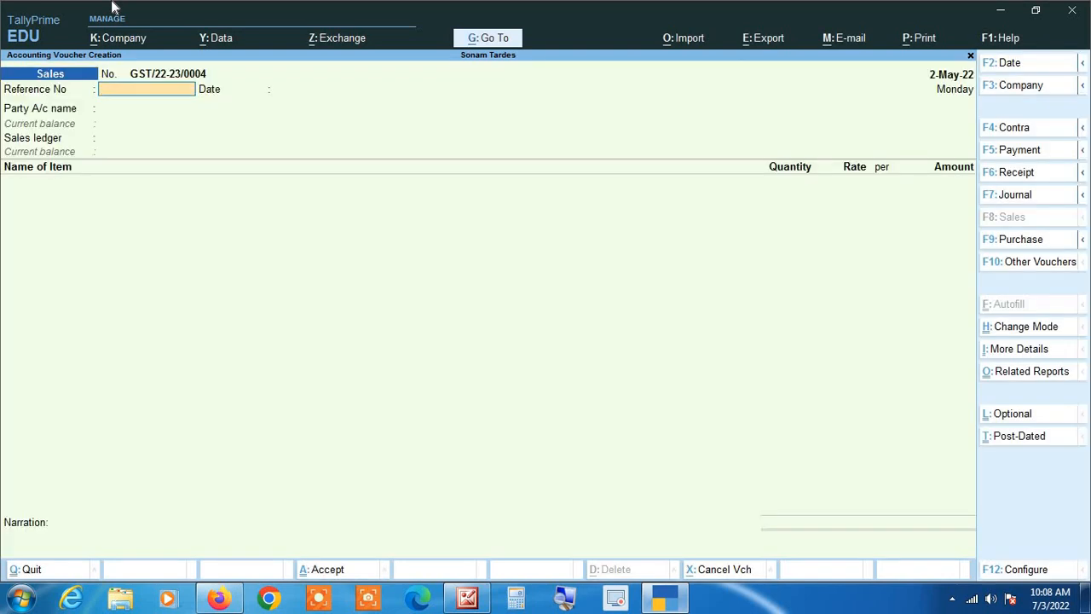
Step: Return to voucher GST/22-23/0003 and show its Related Reports list
key(Page_Up)
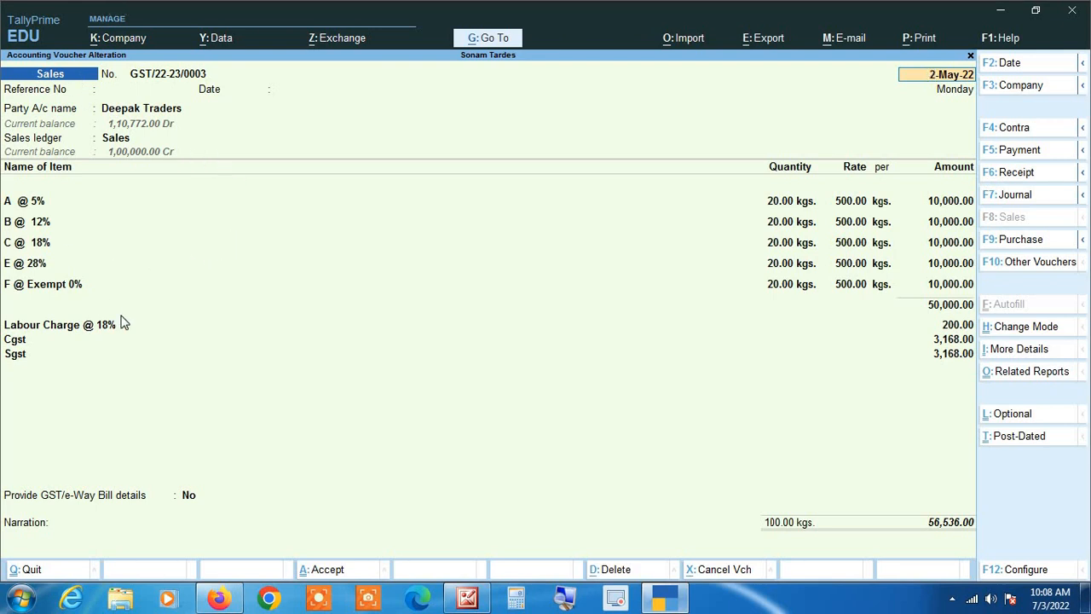
click(1041, 374)
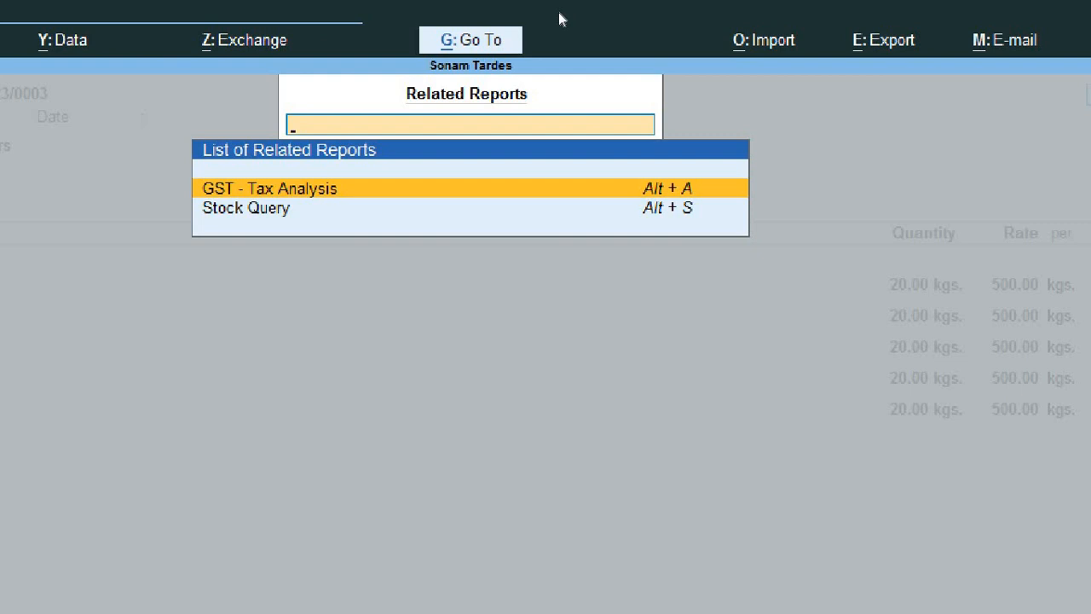
Step: Open GST - Tax Analysis in Detailed view and inspect the Labour Charge @ 18% 9% central and state tax rows
key(Return)
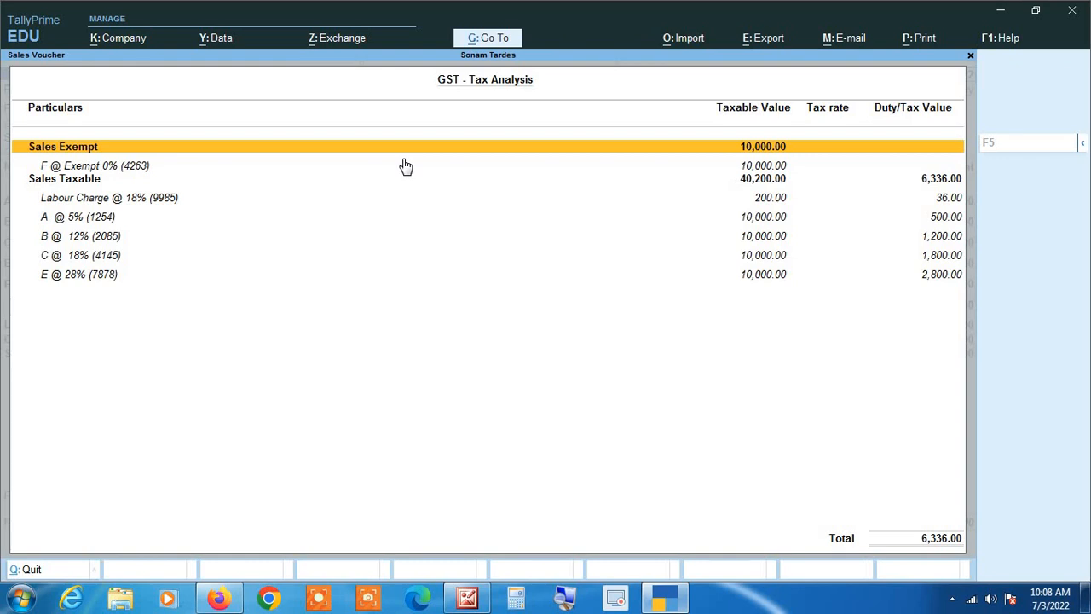
key(F5)
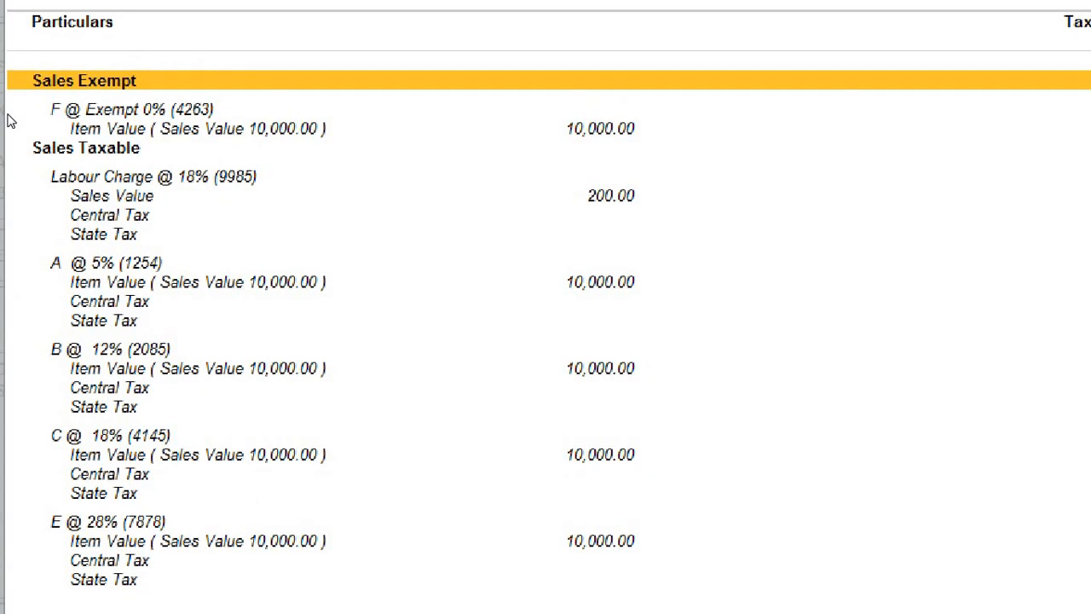
click(9, 112)
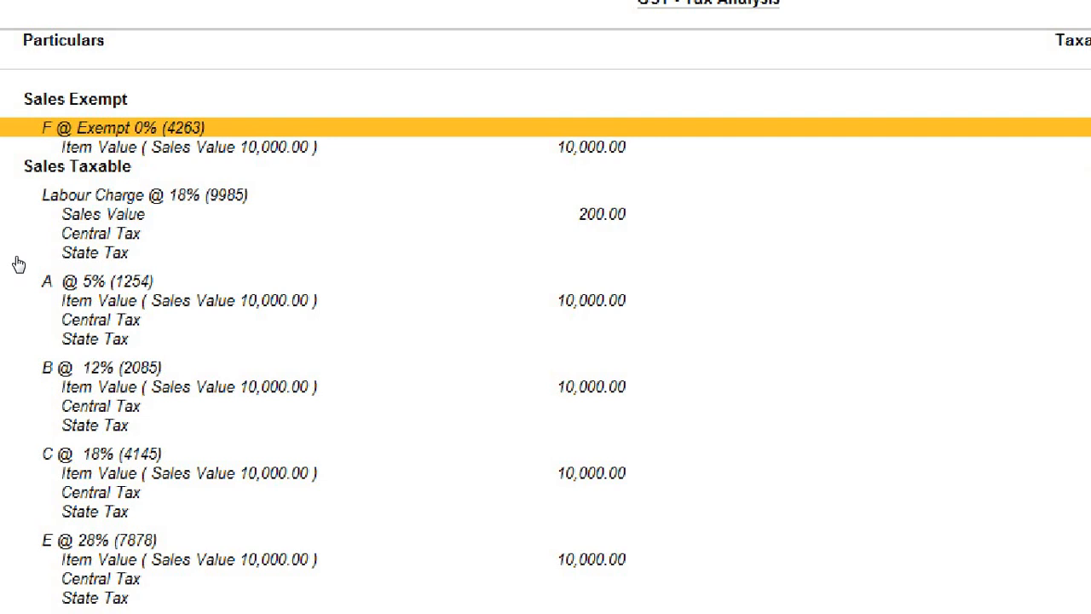
key(Down)
key(Down)
key(Down)
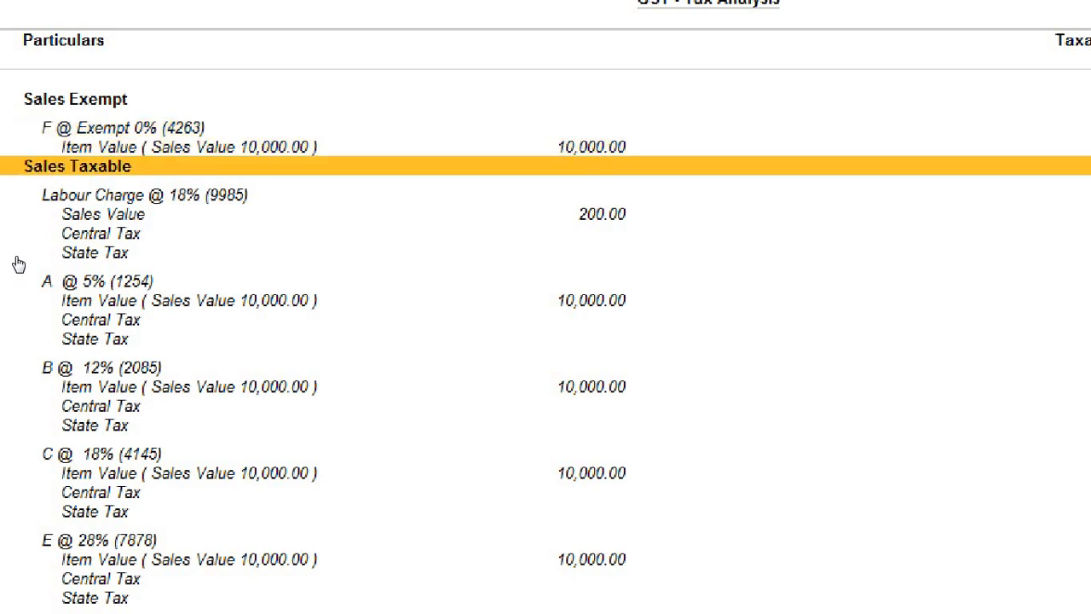
key(Down)
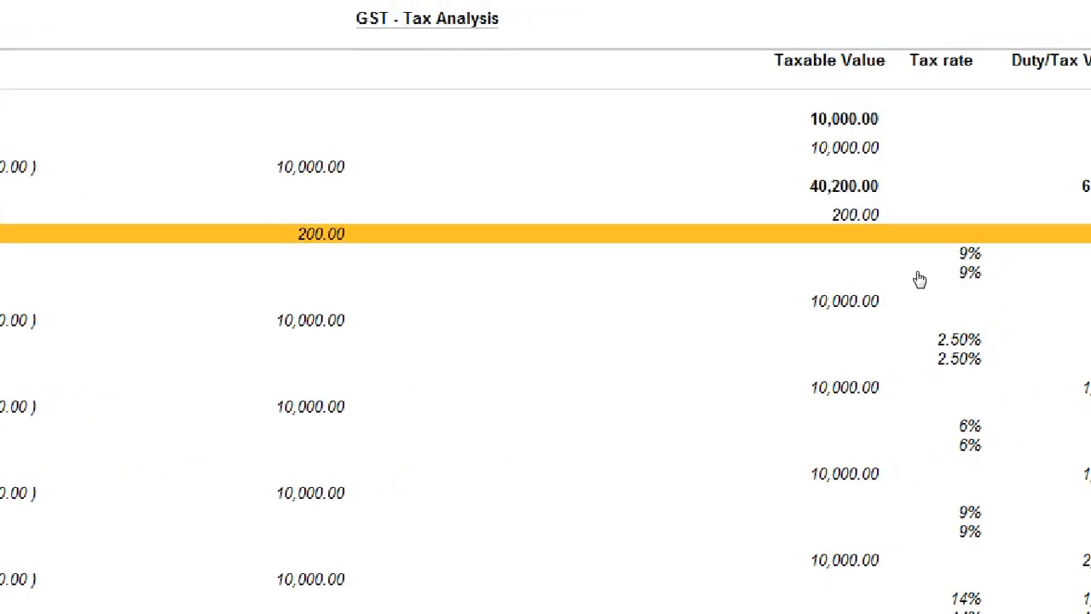
key(Up)
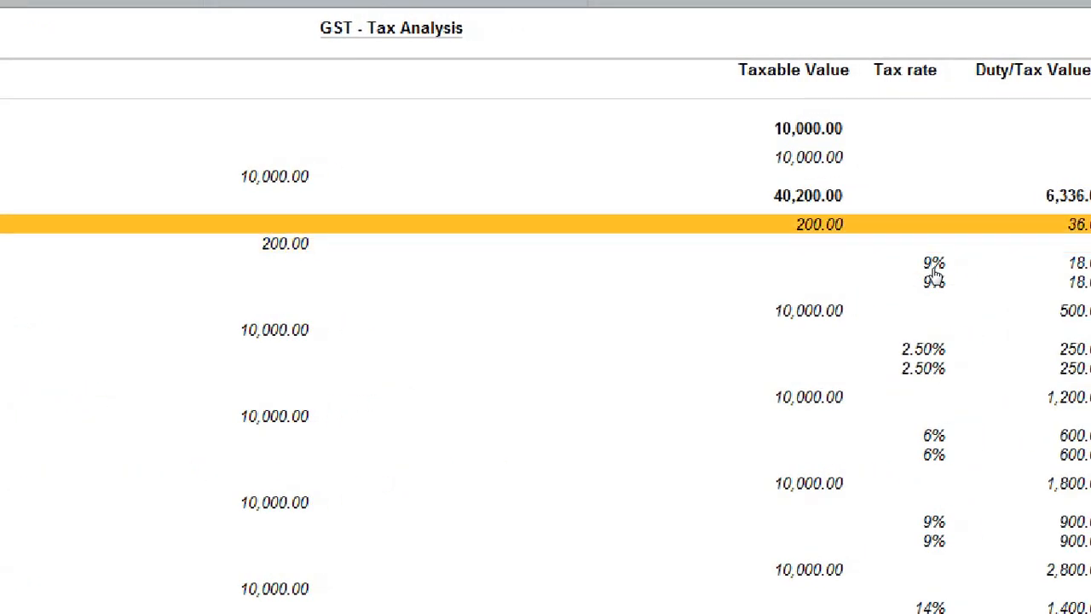
key(Down)
key(Down)
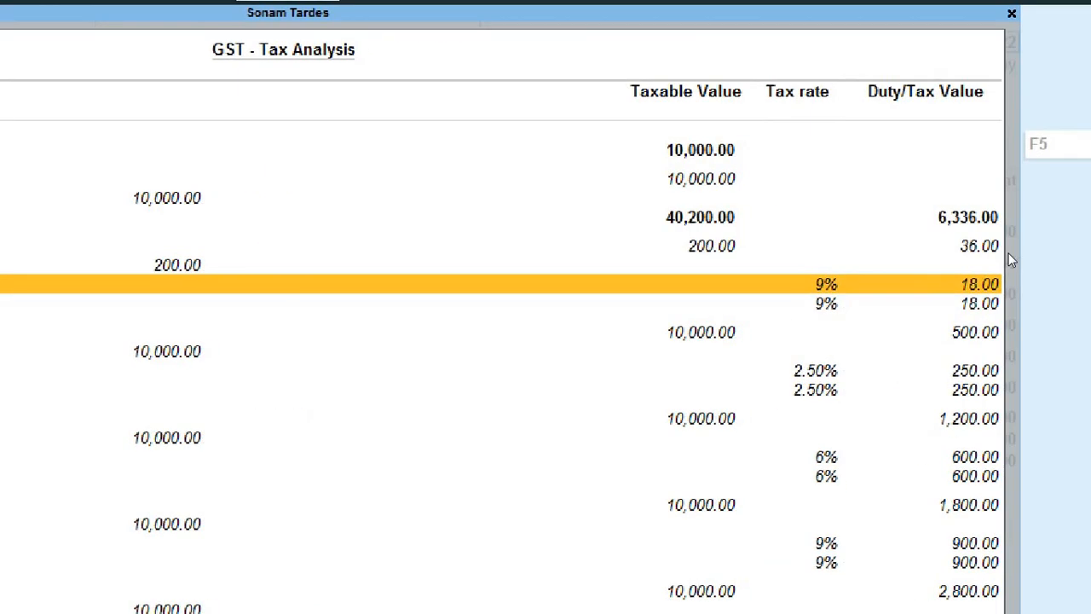
key(Down)
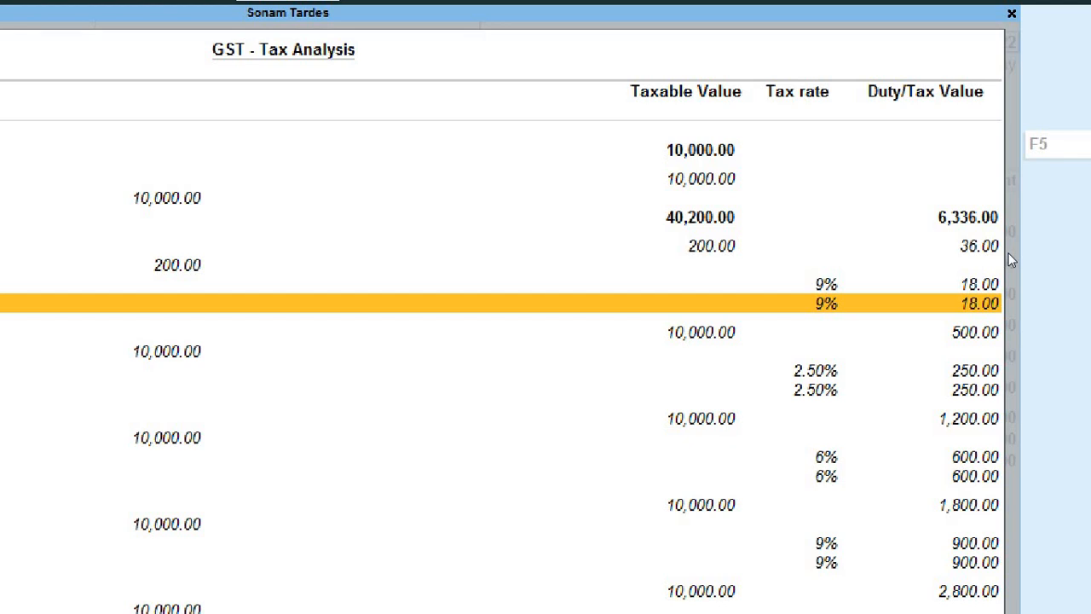
key(Up)
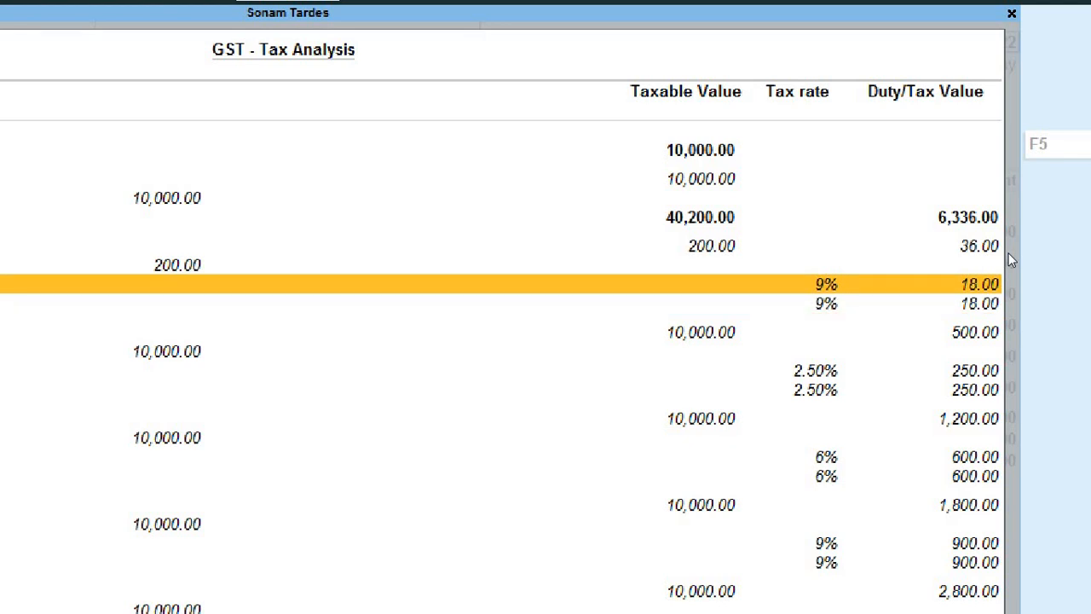
key(Down)
key(Up)
key(Up)
key(Up)
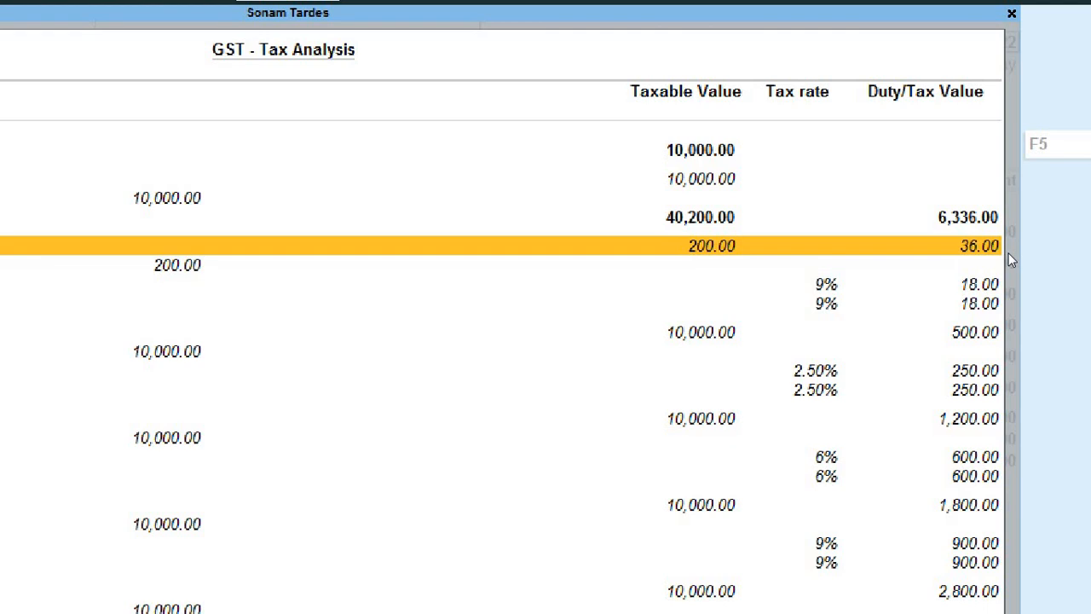
key(Down)
key(Down)
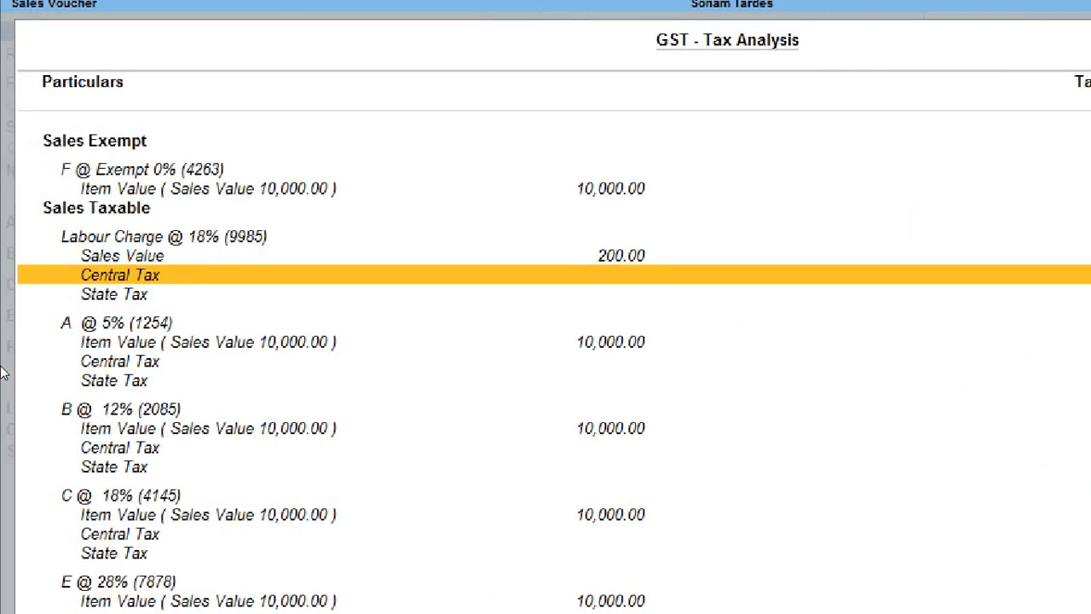
key(Down)
key(Up)
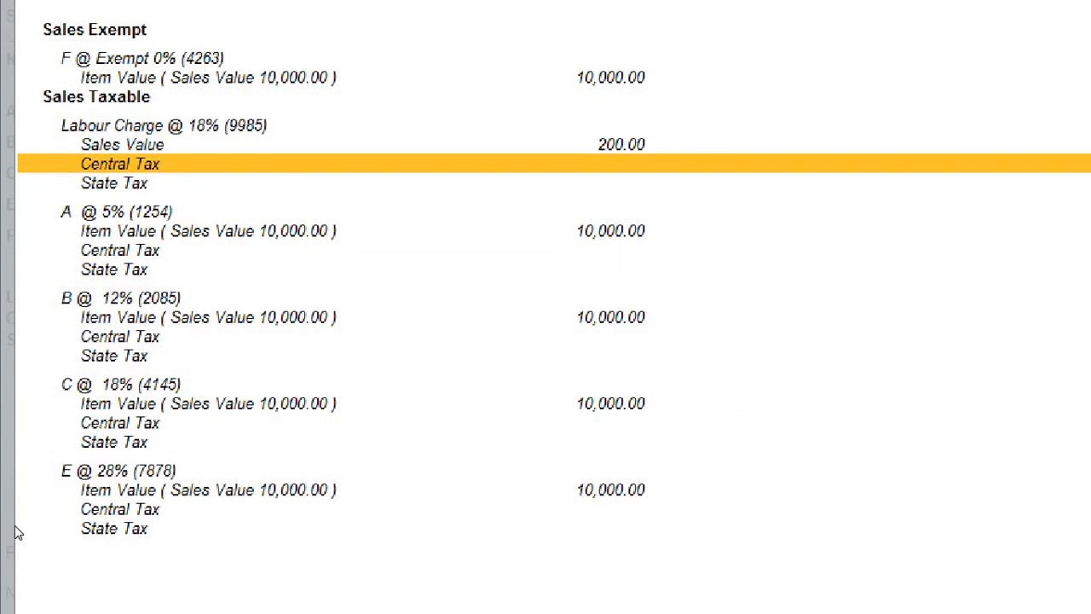
Step: Inspect the C @ 18% and E @ 28% items' 14% tax rows, then return to the voucher
key(Down)
key(Down)
key(Down)
key(Down)
key(Down)
key(Down)
key(Down)
key(Down)
key(Down)
key(Down)
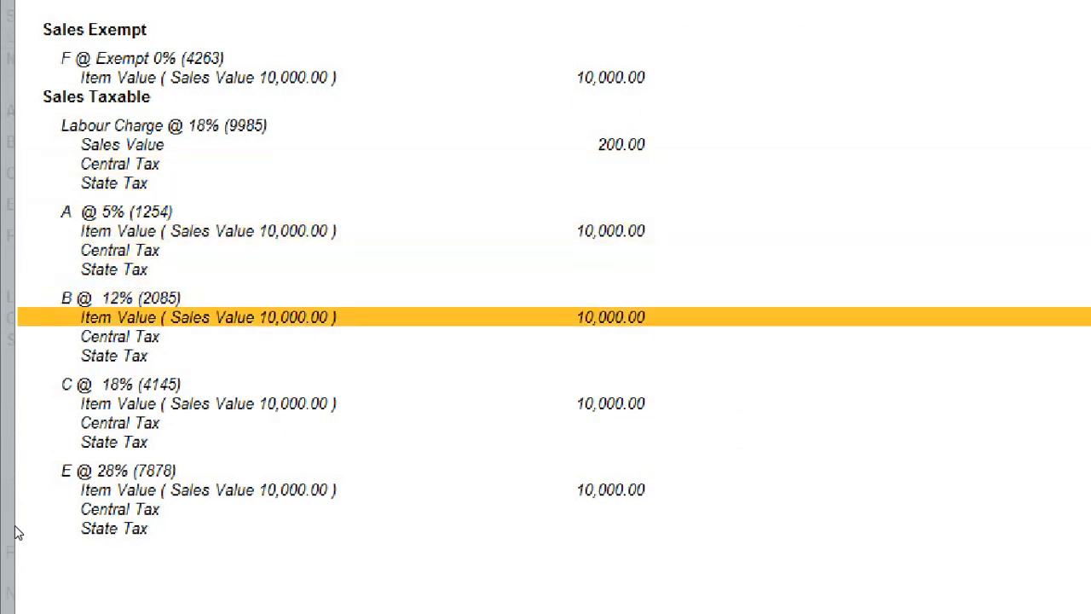
key(Down)
key(Down)
key(Down)
key(Down)
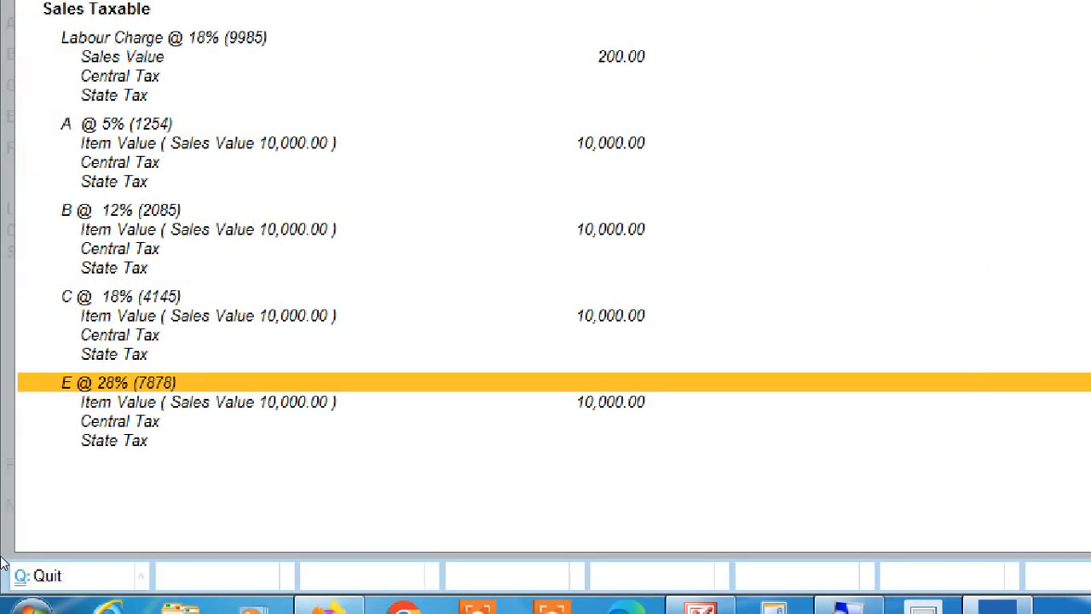
key(Down)
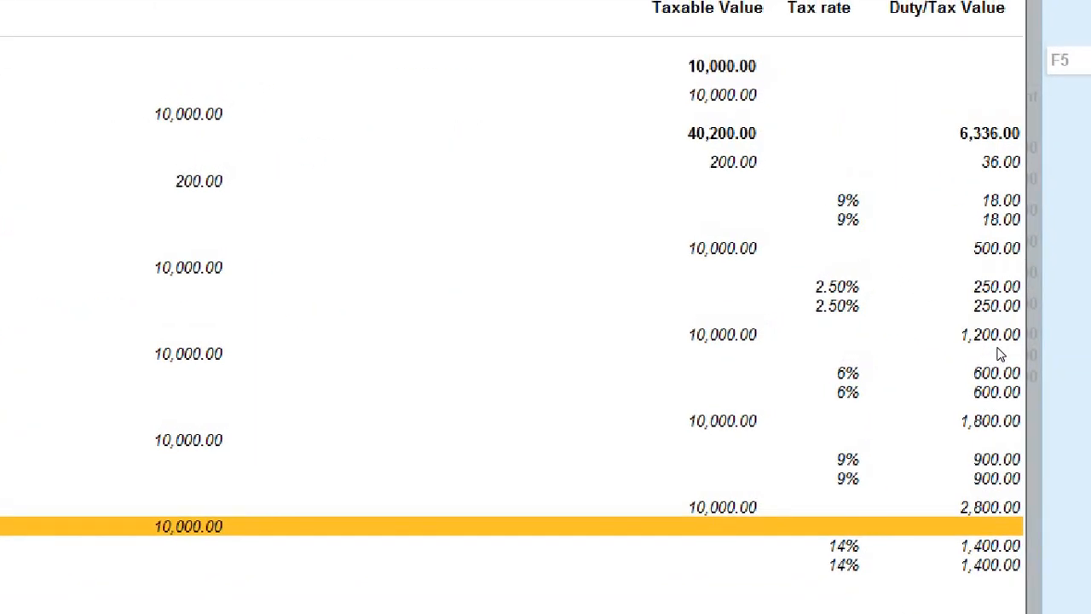
key(Up)
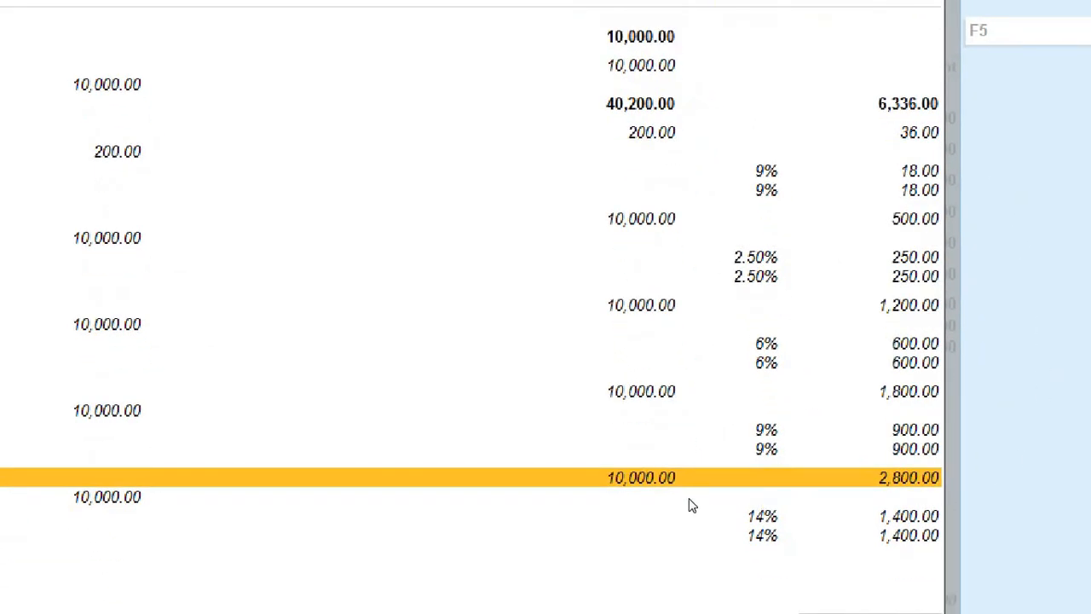
key(Down)
key(Down)
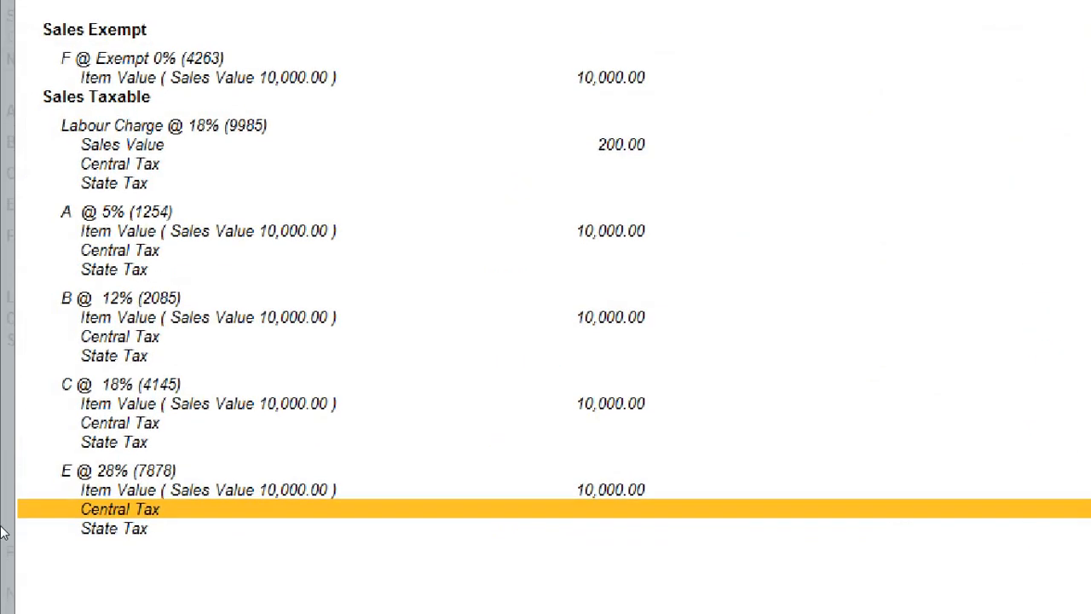
key(Down)
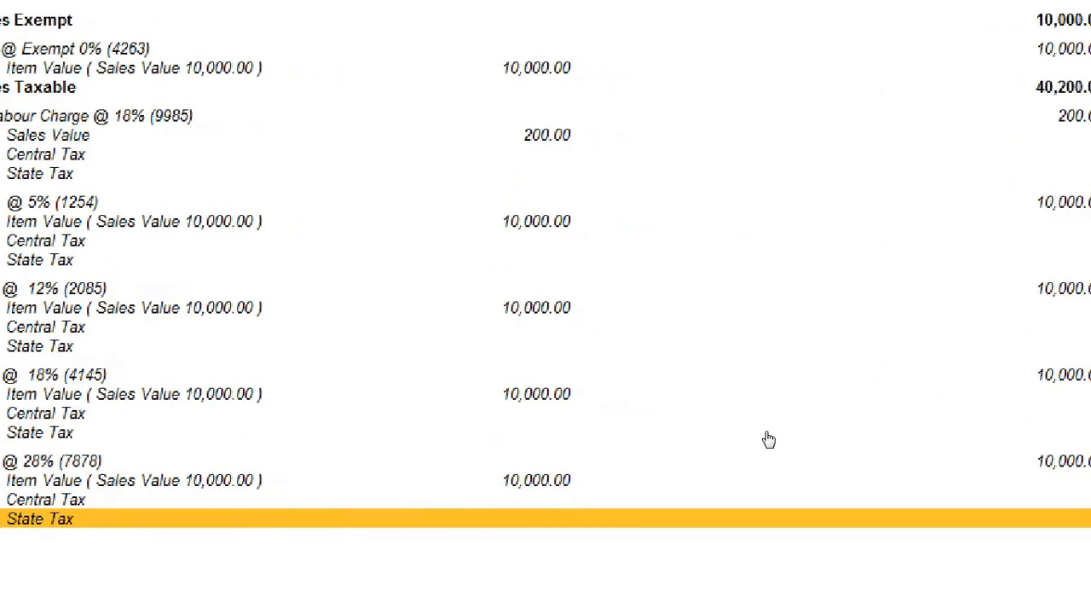
key(Up)
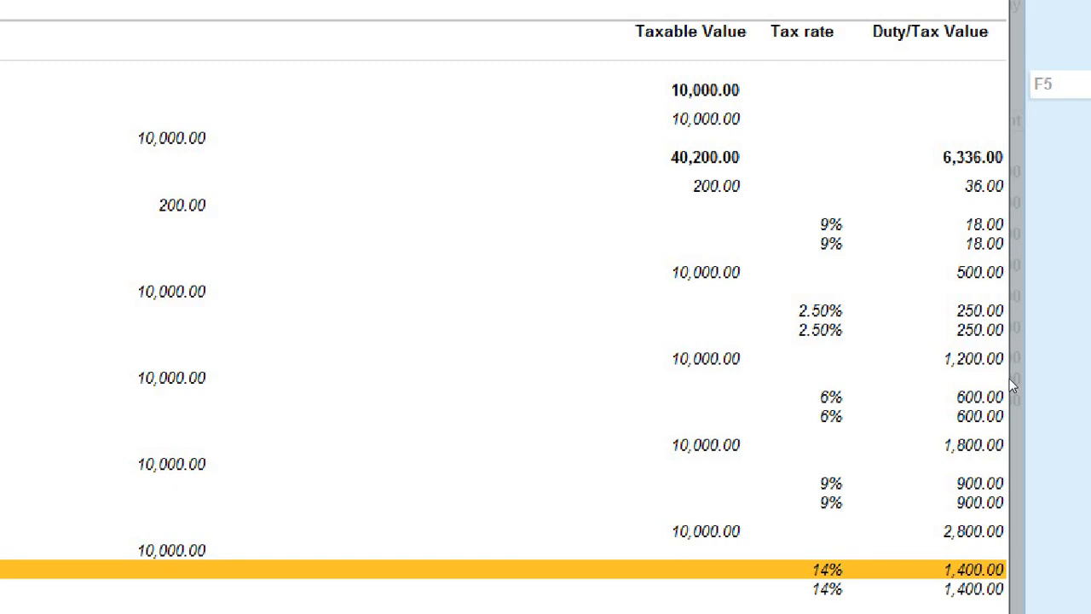
key(Down)
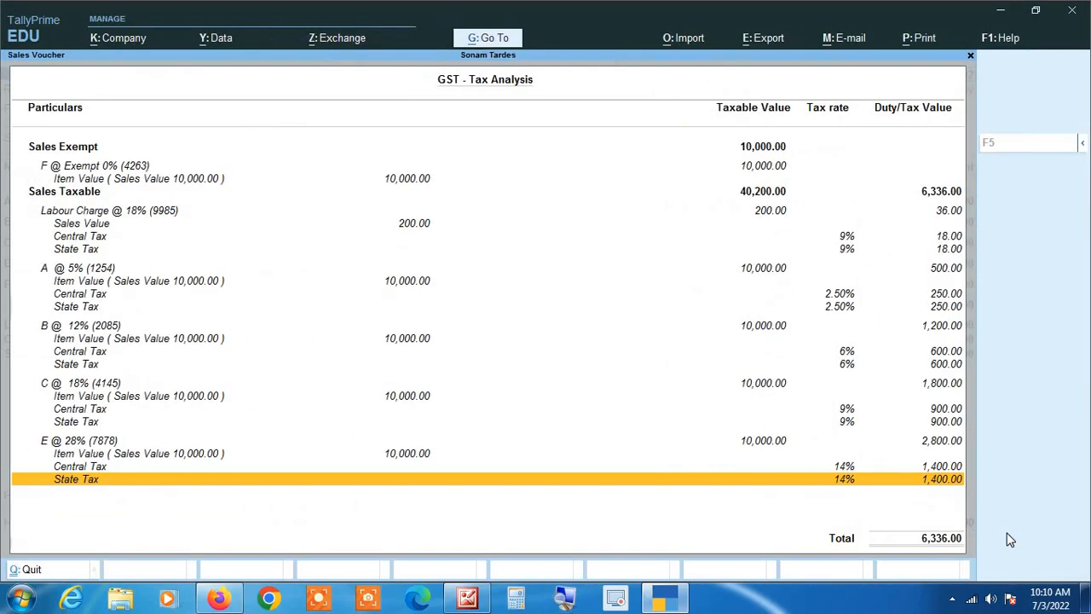
key(Escape)
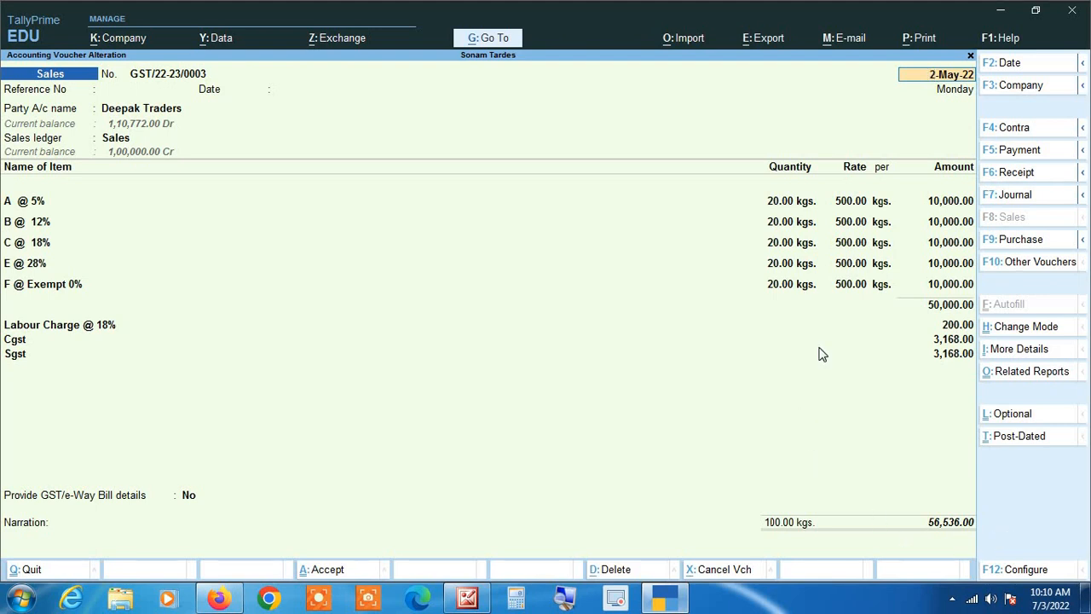
Step: Choose Print > Current and select Preview to display the Tax Invoice
click(925, 39)
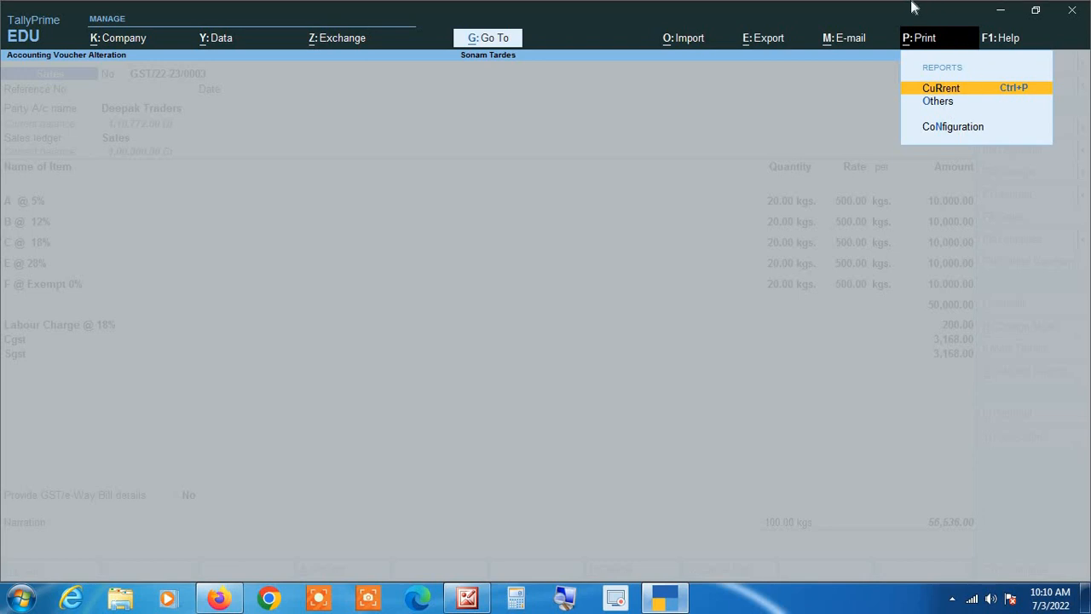
key(Return)
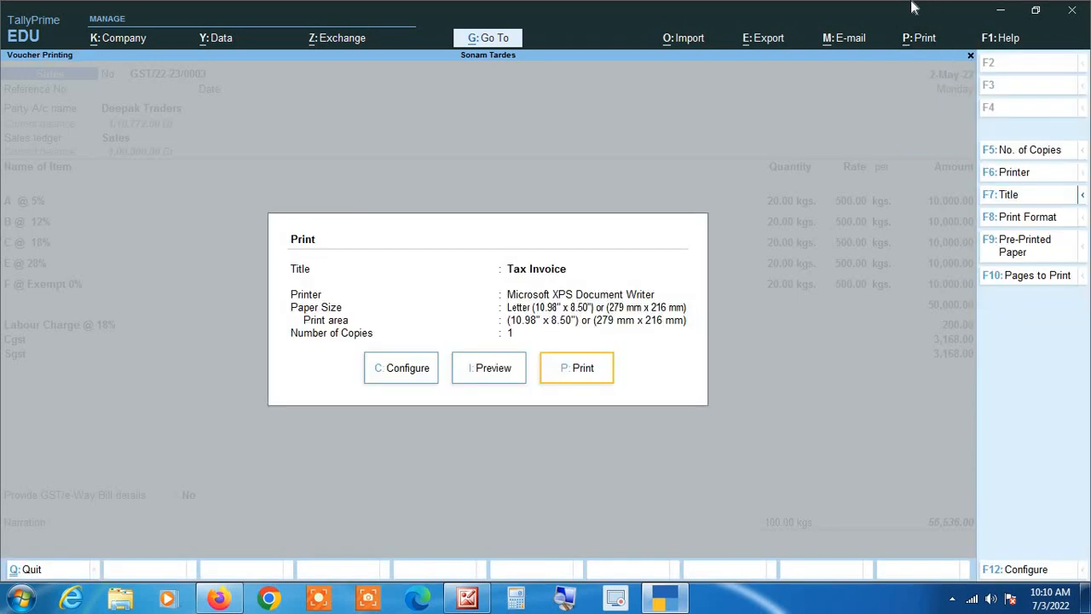
key(Left)
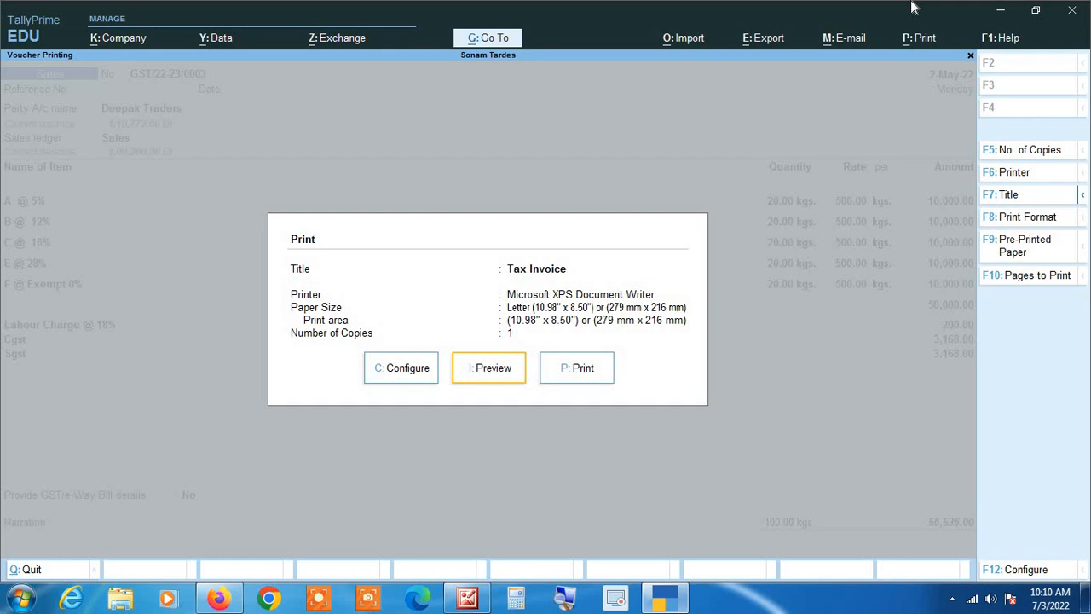
key(Return)
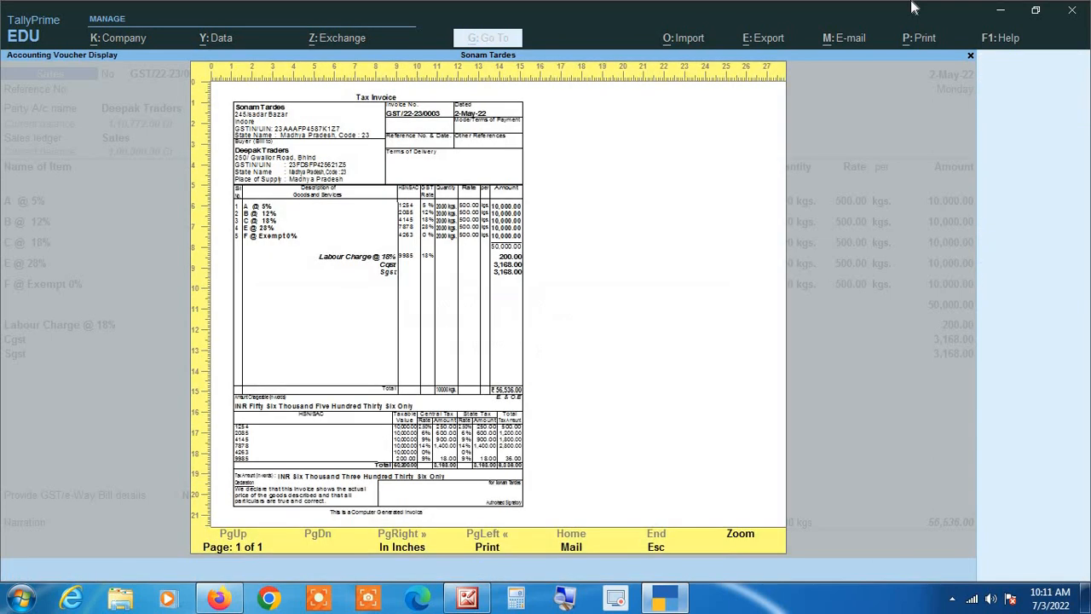
Step: Enlarge the preview and scroll to the HSN/SAC summary (taxable 50,200.00, tax 6,336.00), then close it
click(704, 328)
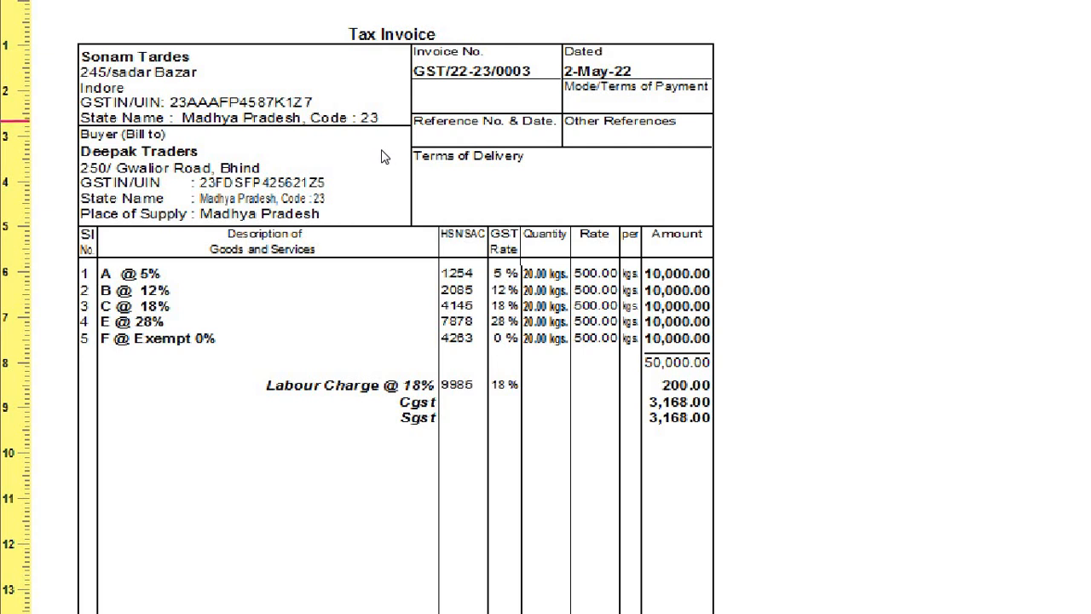
scroll(120, 416, down, 3)
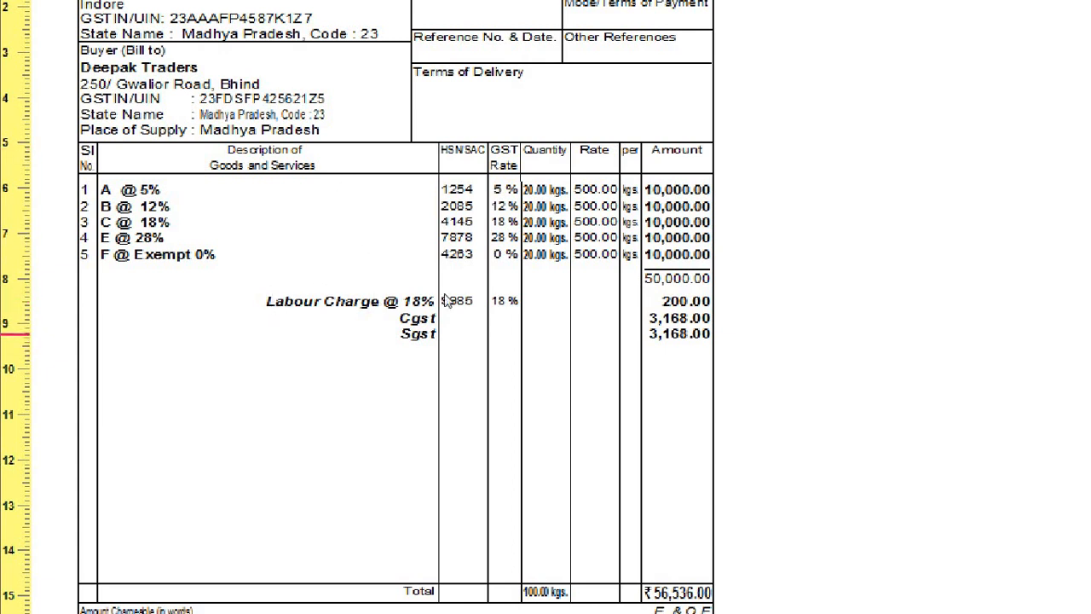
scroll(400, 322, down, 2)
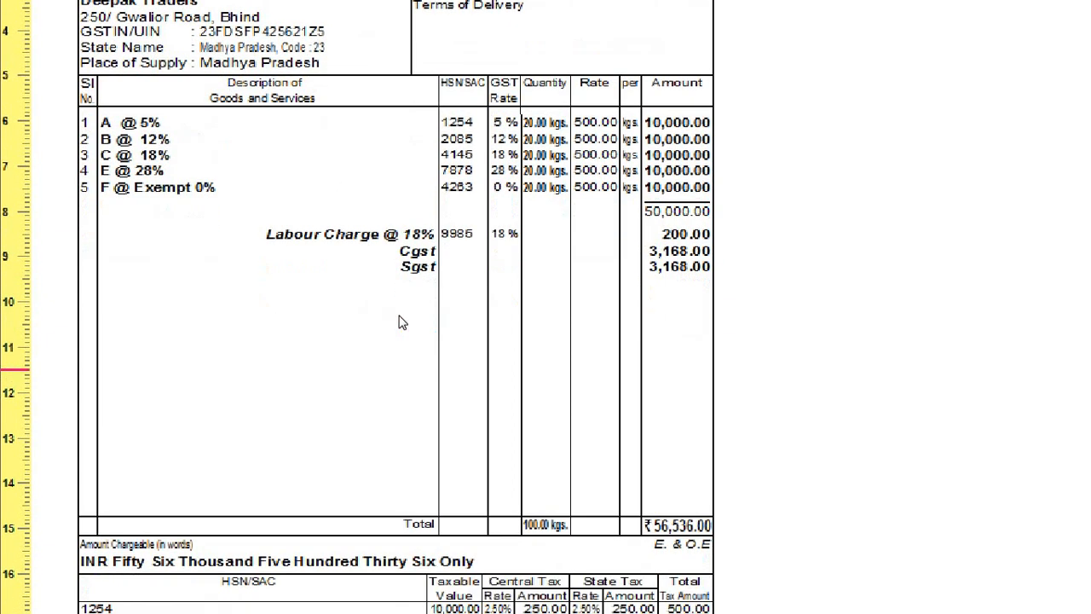
scroll(401, 322, down, 3)
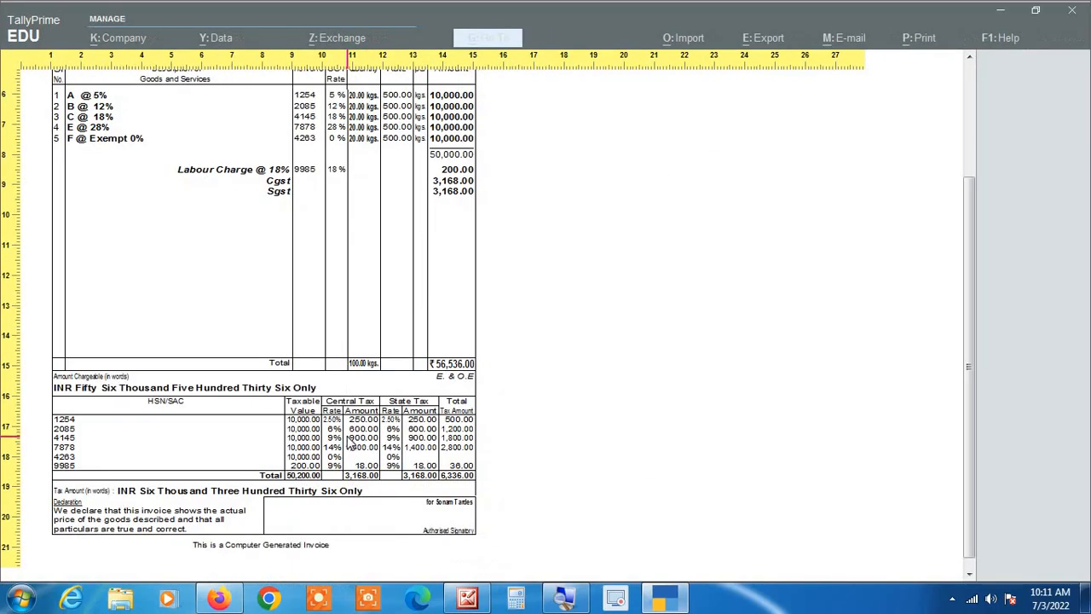
key(Escape)
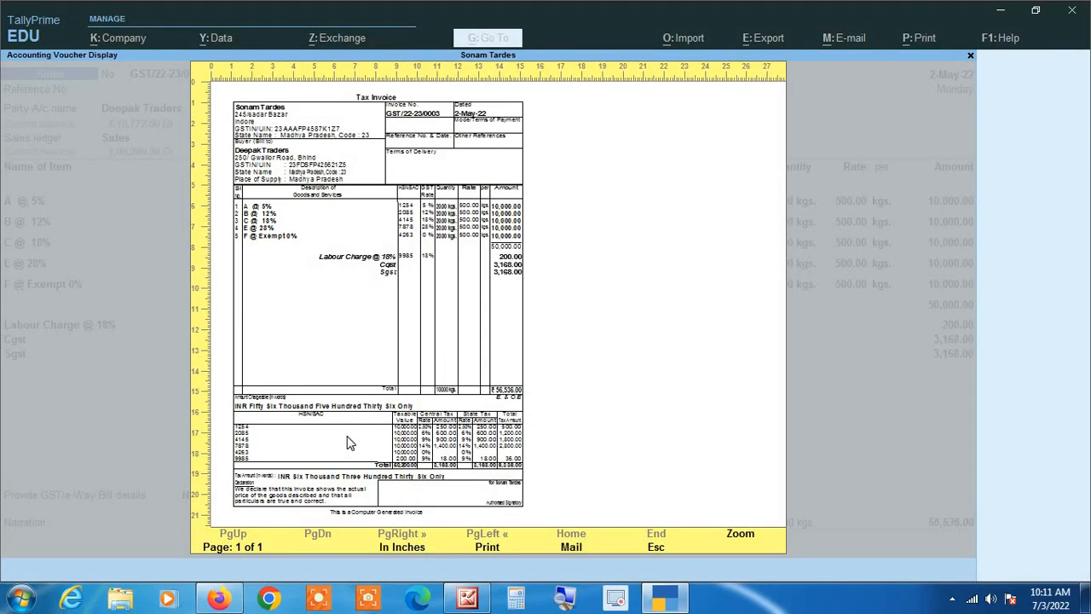
key(Escape)
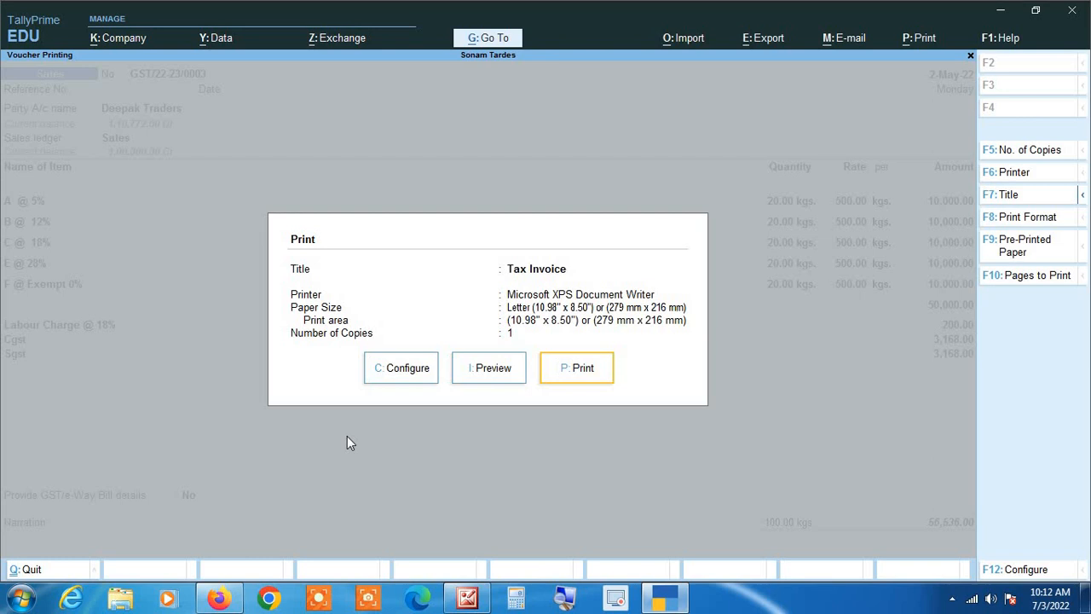
Step: Reopen Print > Current, enter Configure and reveal the additional configuration options with Show More
key(Left)
key(Left)
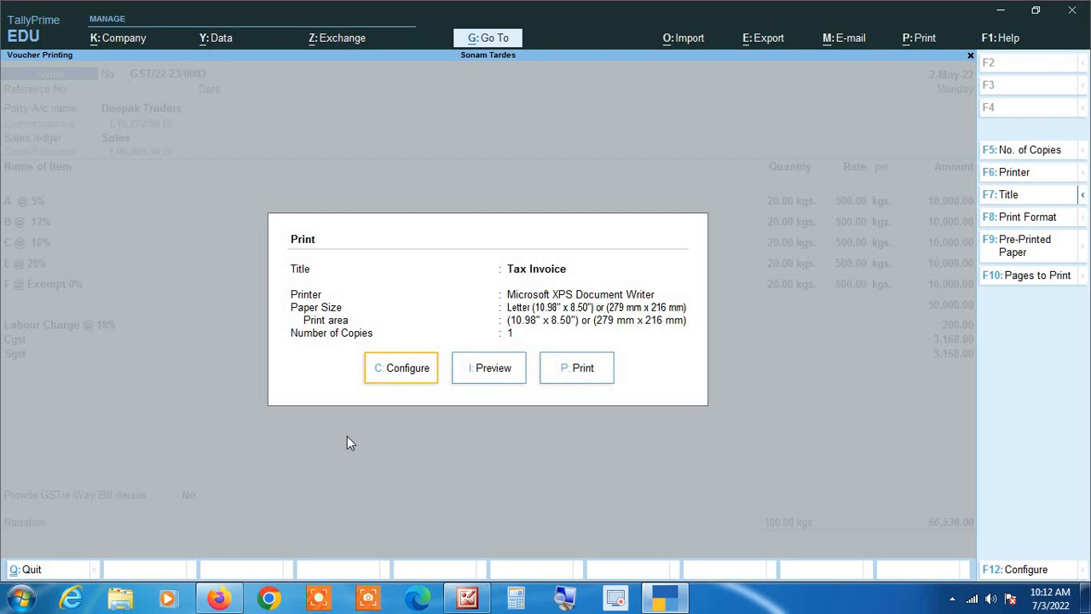
key(Escape)
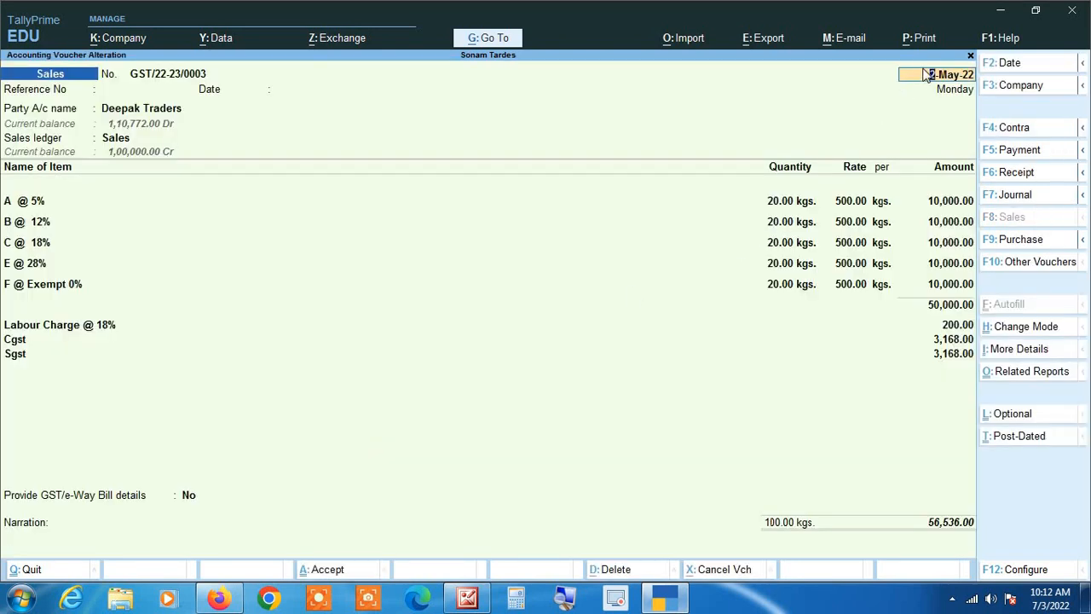
click(924, 40)
key(Return)
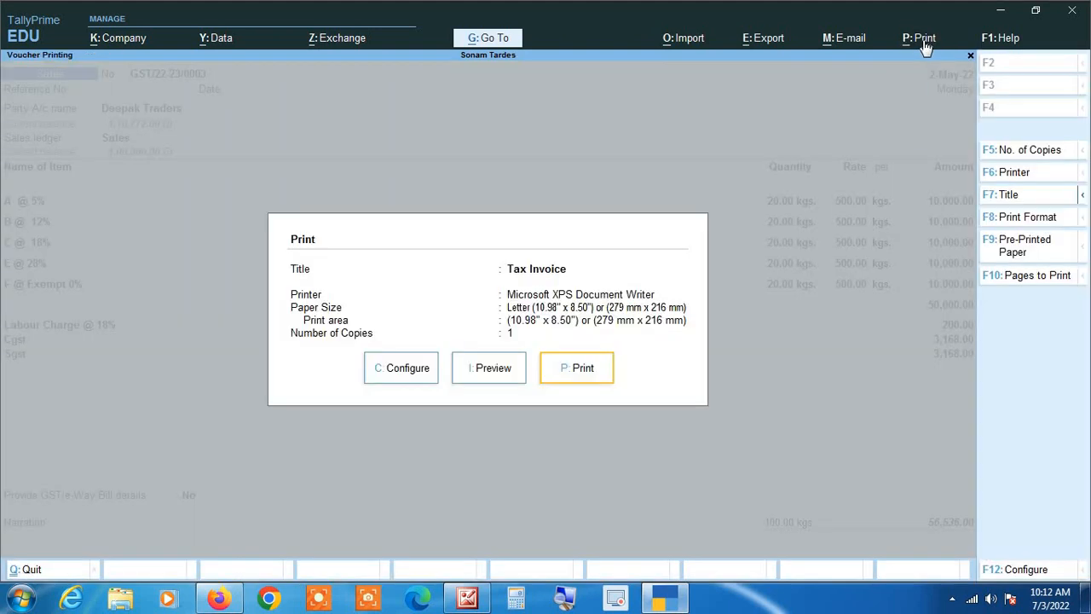
key(Left)
key(Left)
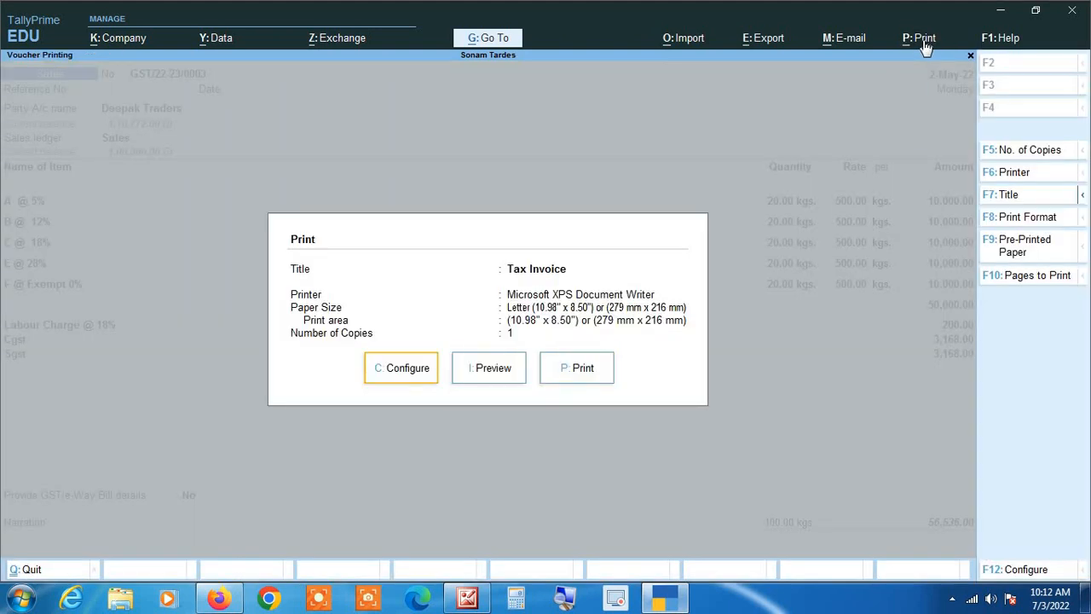
key(Return)
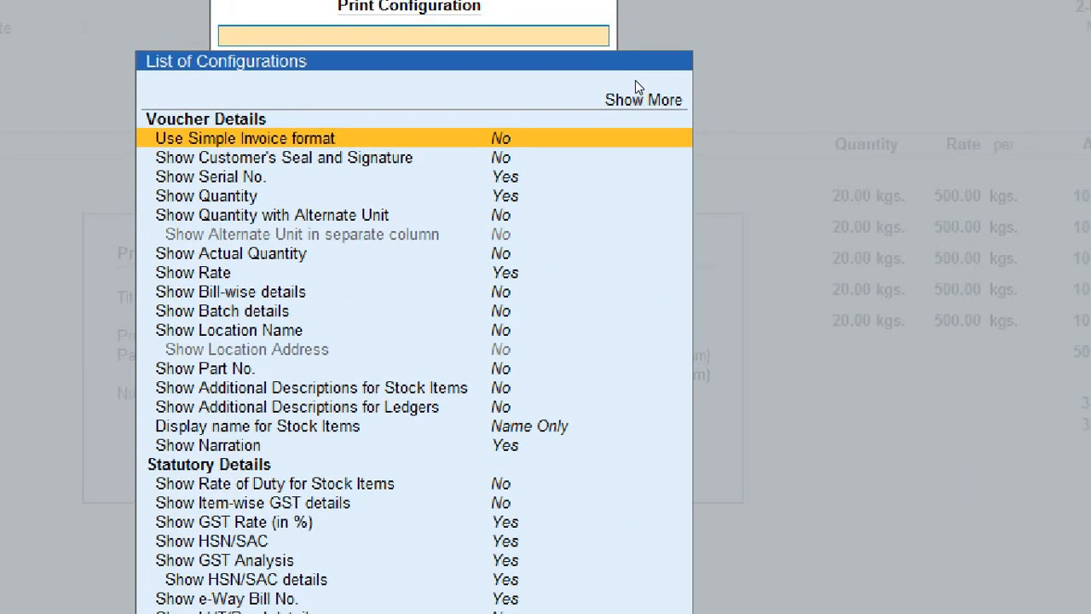
key(Up)
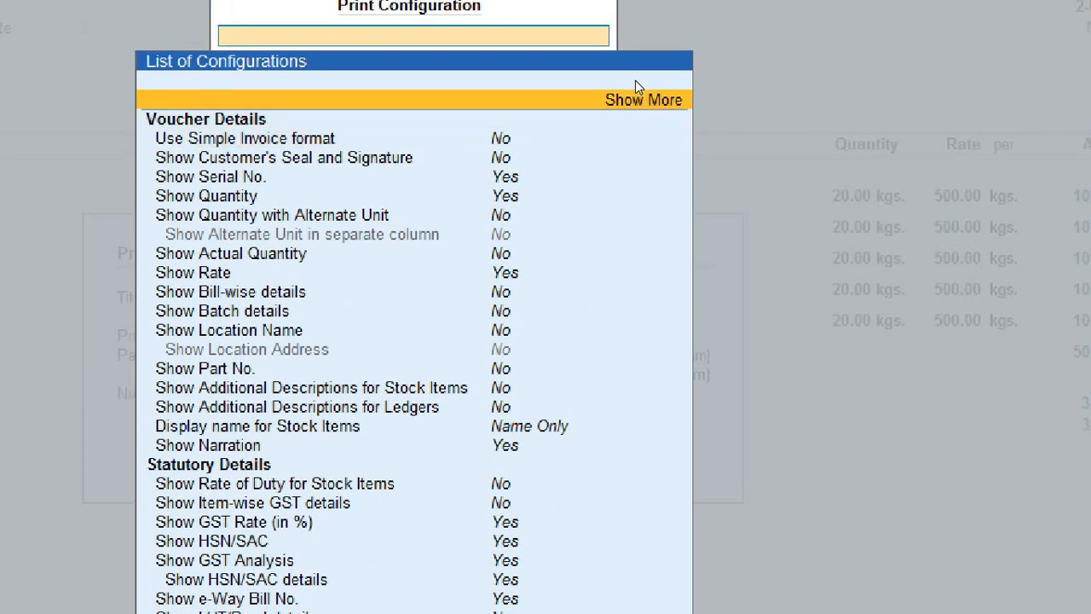
key(Return)
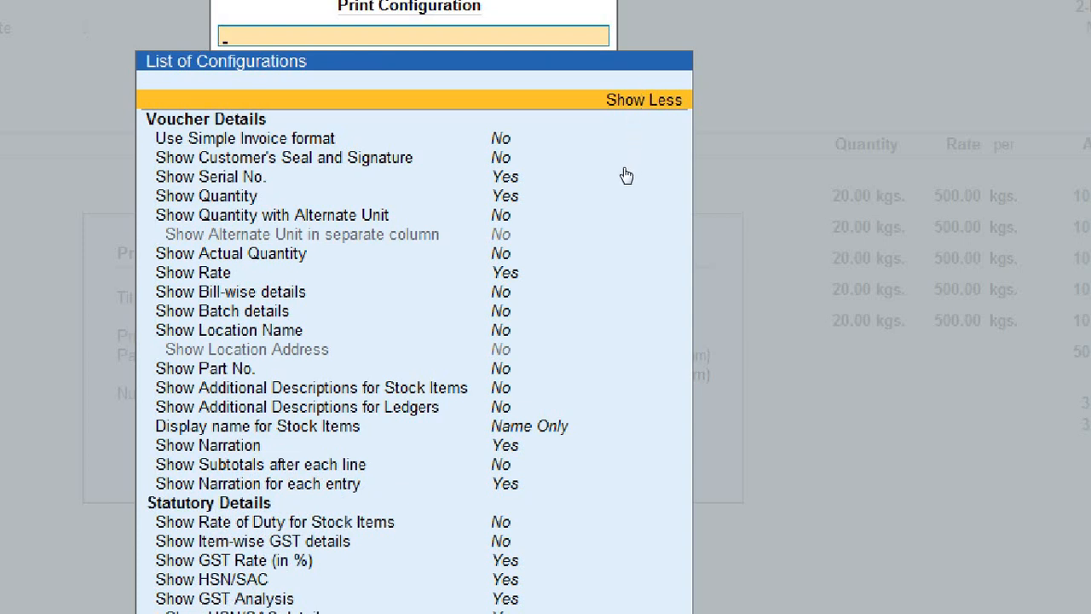
Step: Browse the voucher detail options and toggle Use Simple Invoice format to Yes, then back to No
key(Down)
key(Down)
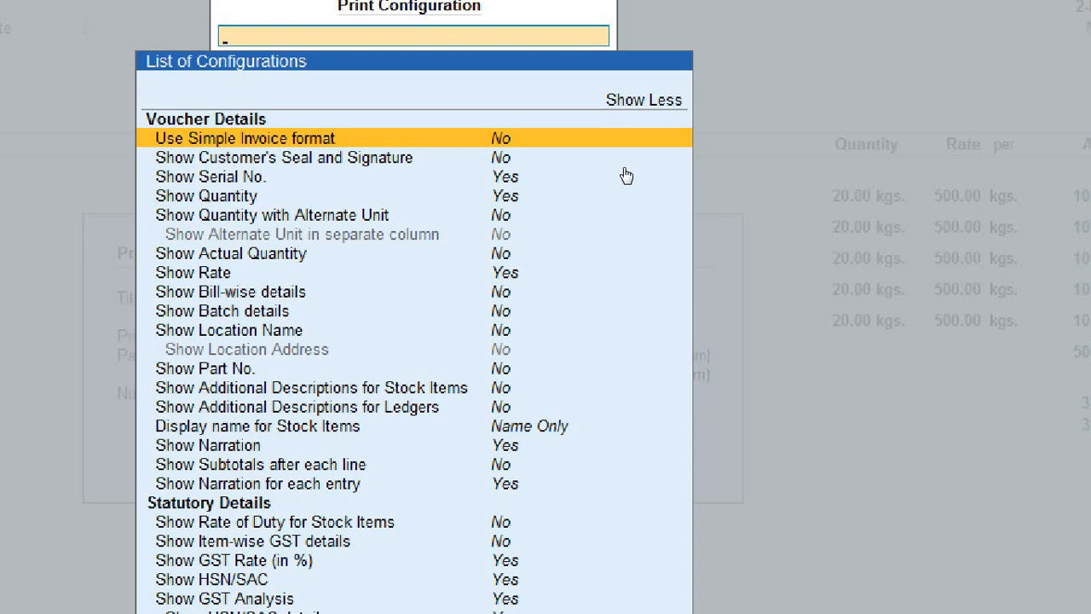
key(Down)
key(Down)
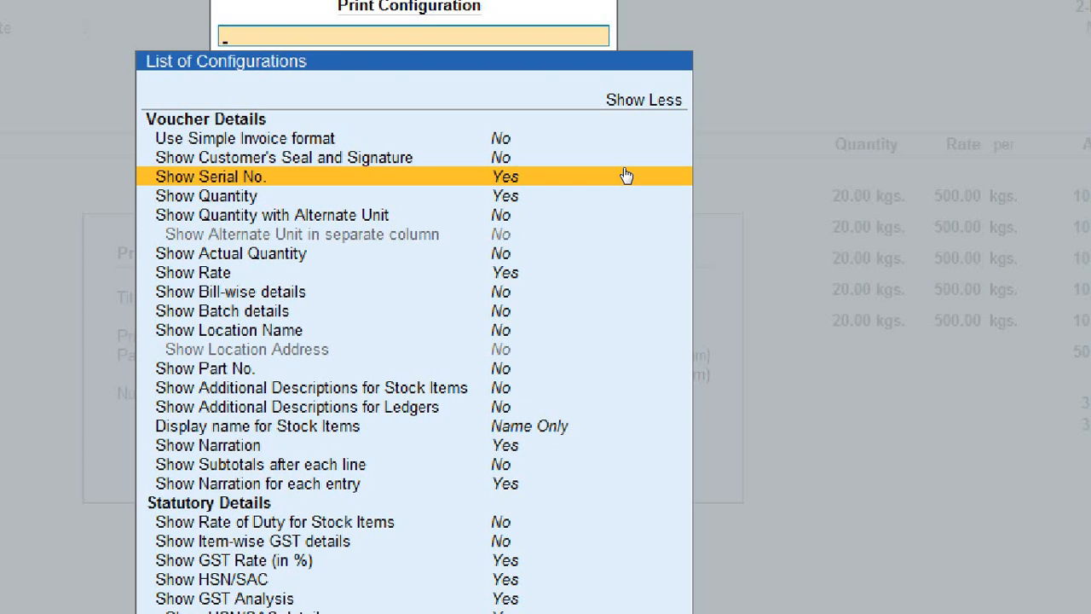
key(Down)
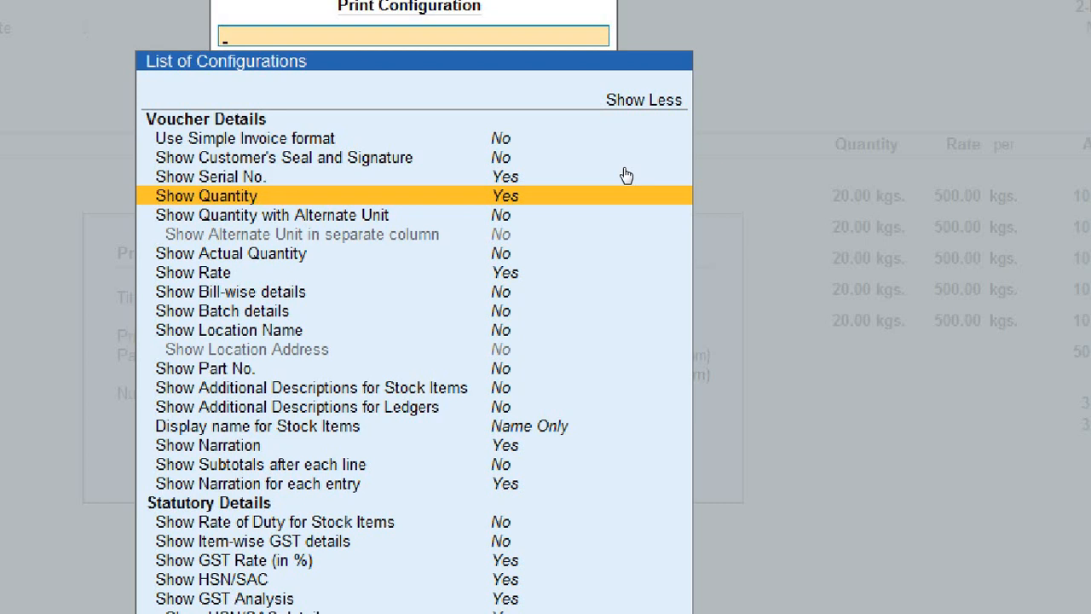
key(Down)
key(Down)
key(Down)
key(Down)
key(Down)
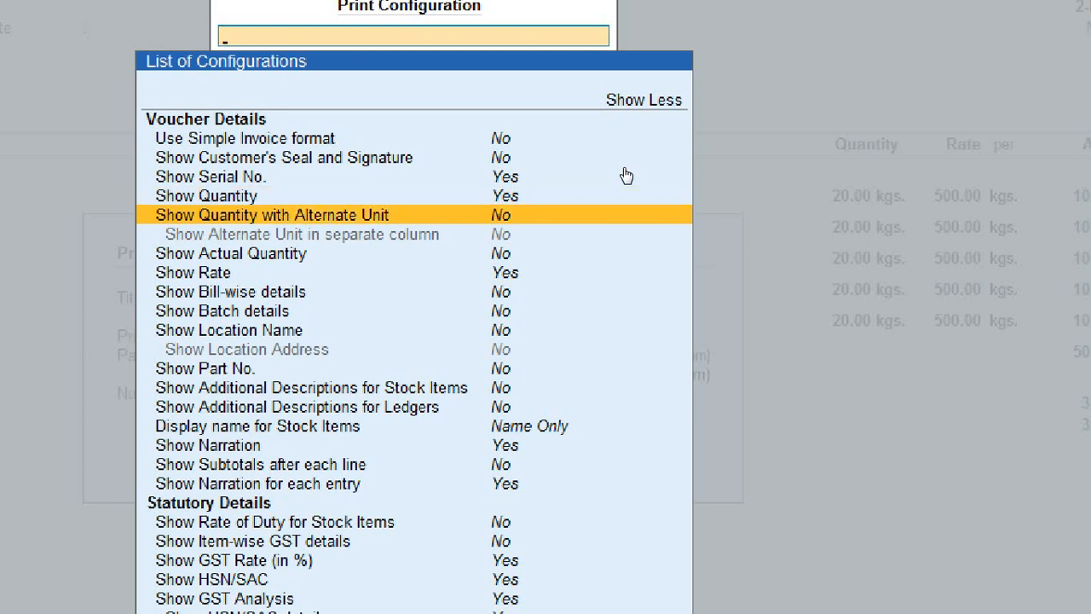
key(Down)
key(Down)
key(Down)
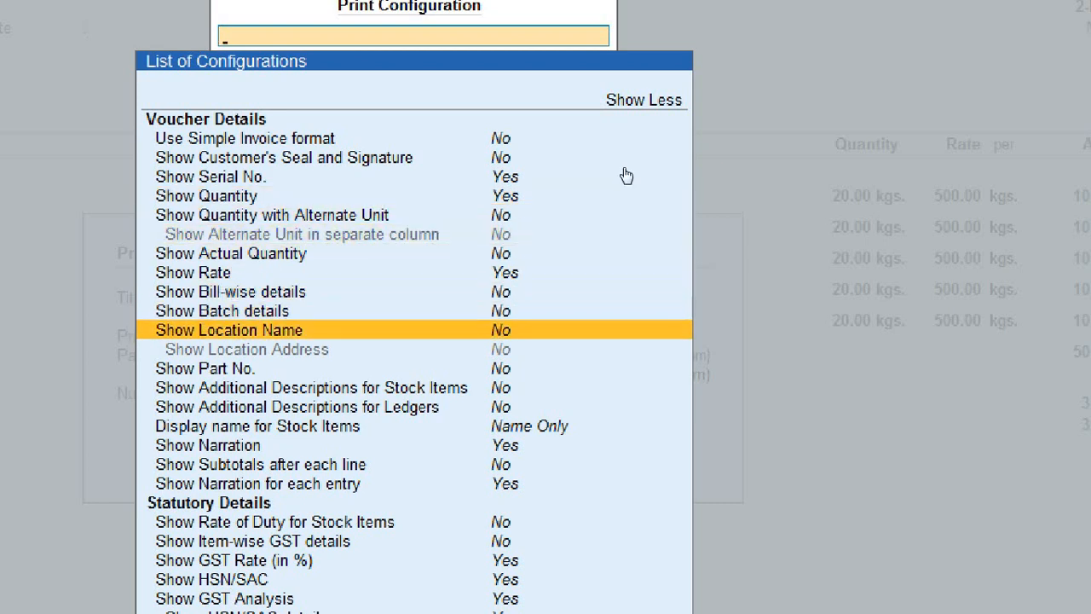
key(Up)
key(Up)
key(Up)
key(Up)
key(Up)
key(Up)
key(Up)
key(Up)
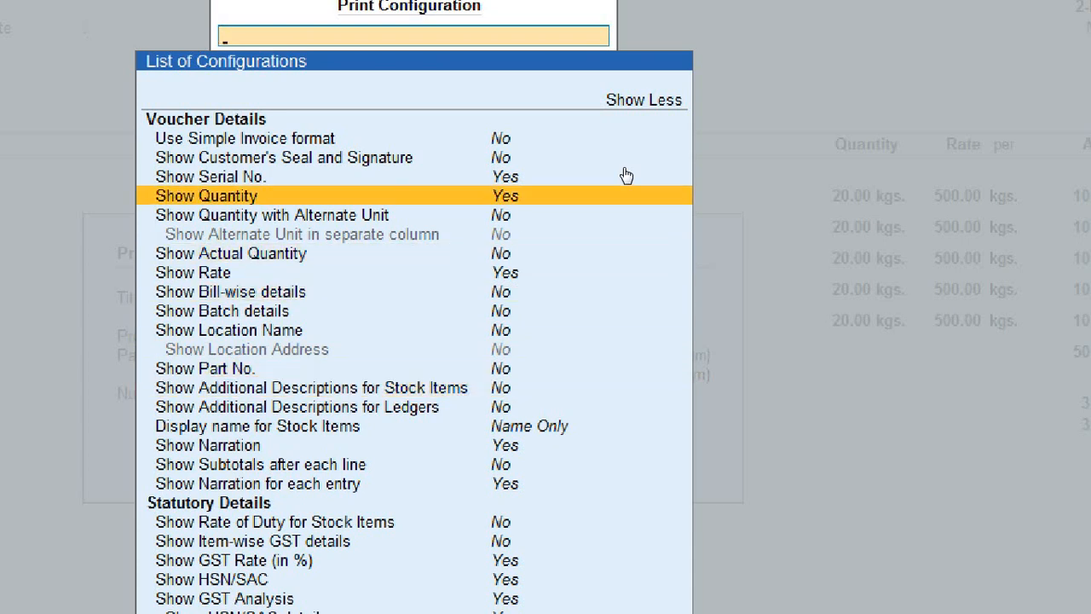
key(Up)
key(Up)
key(Up)
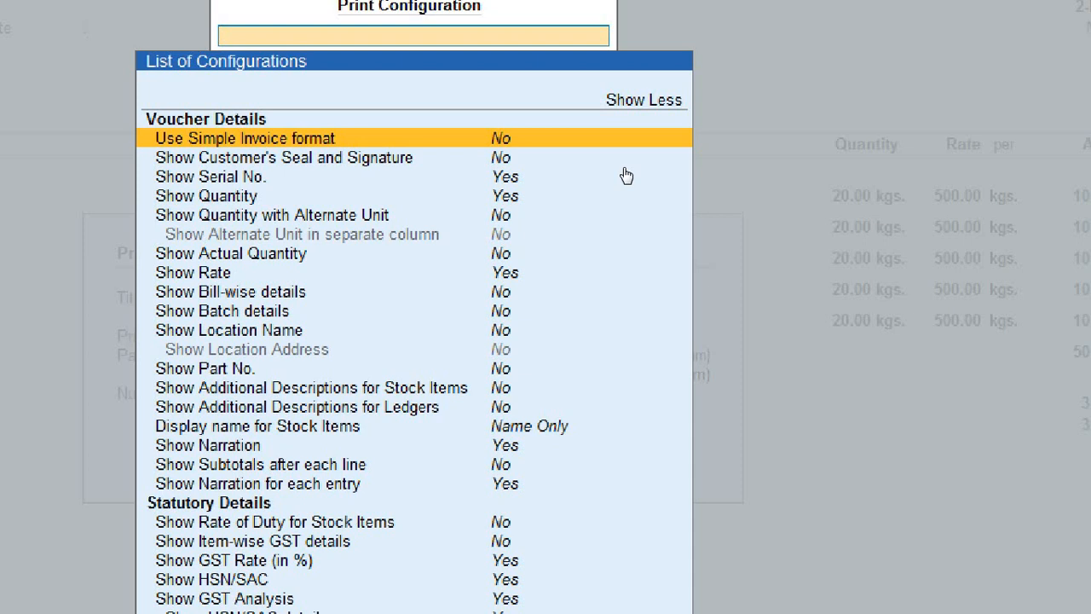
key(Return)
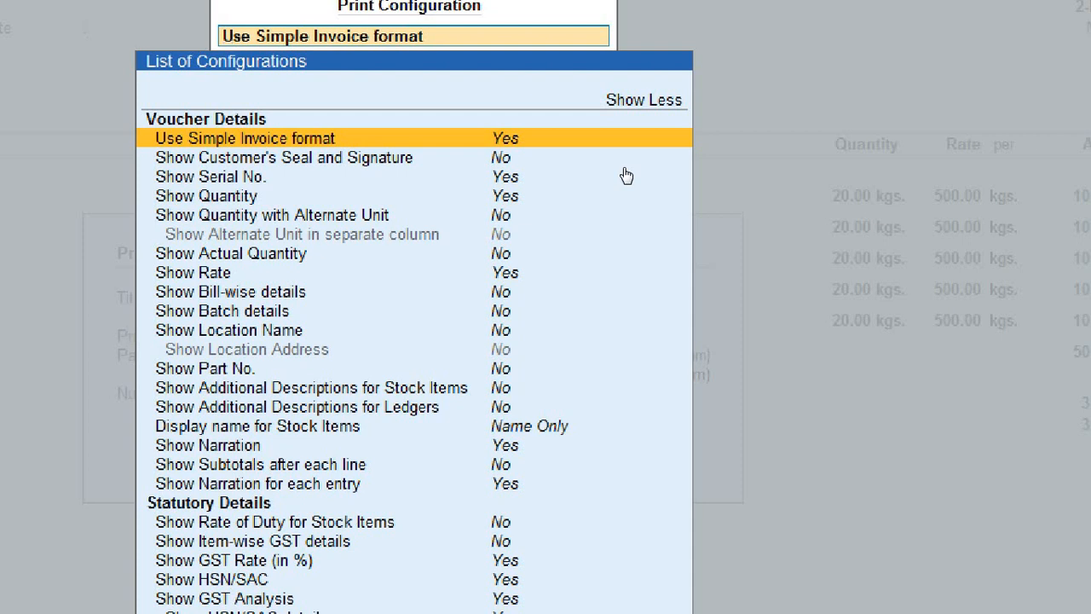
key(Return)
key(Return)
key(Return)
key(Return)
key(Return)
scroll(626, 175, down, 8)
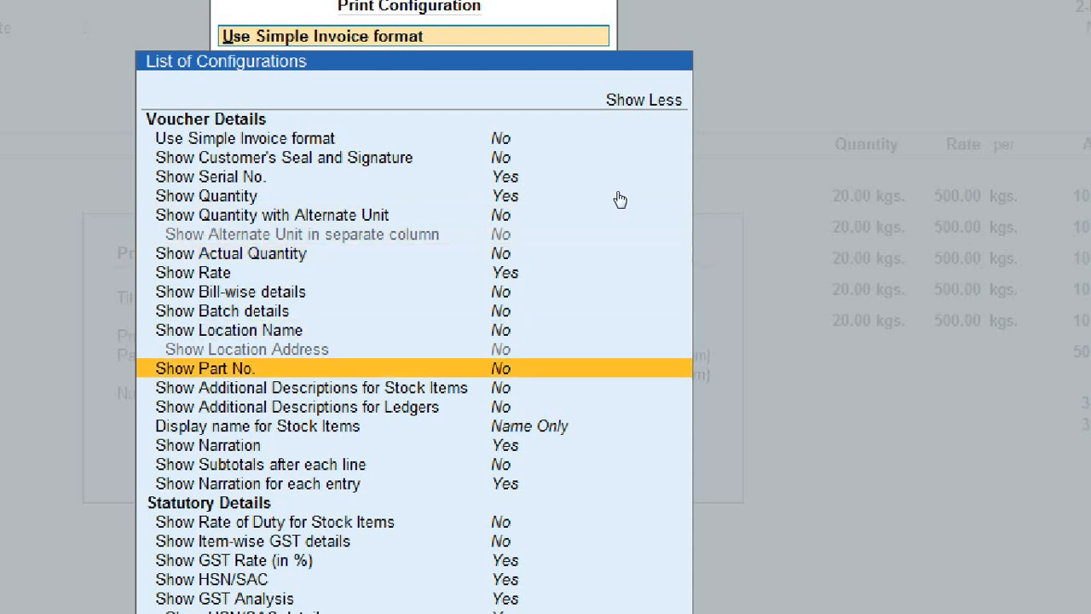
scroll(620, 218, down, 10)
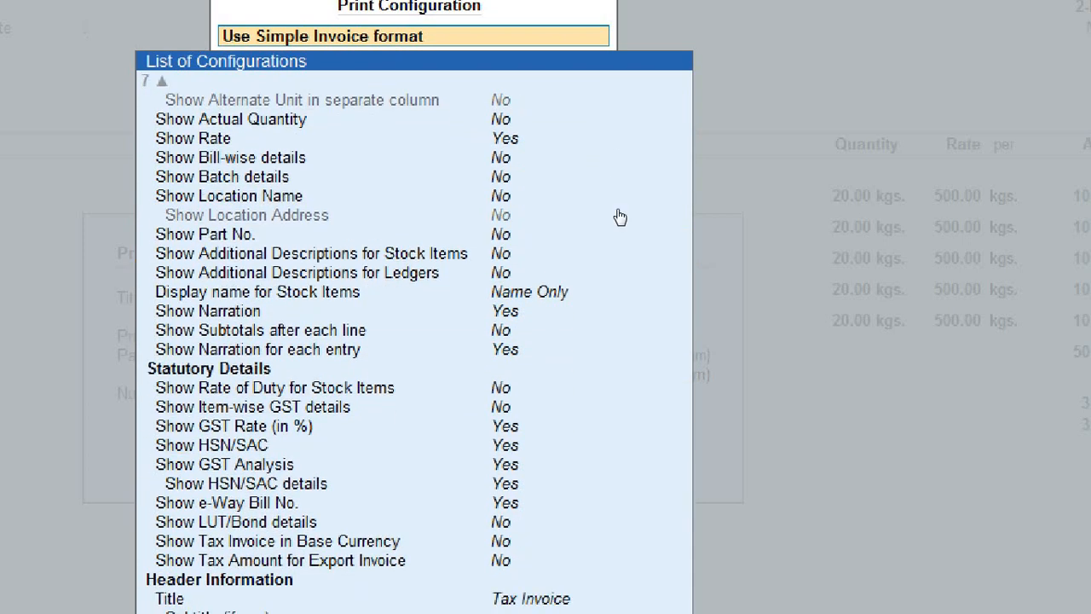
scroll(620, 217, down, 1)
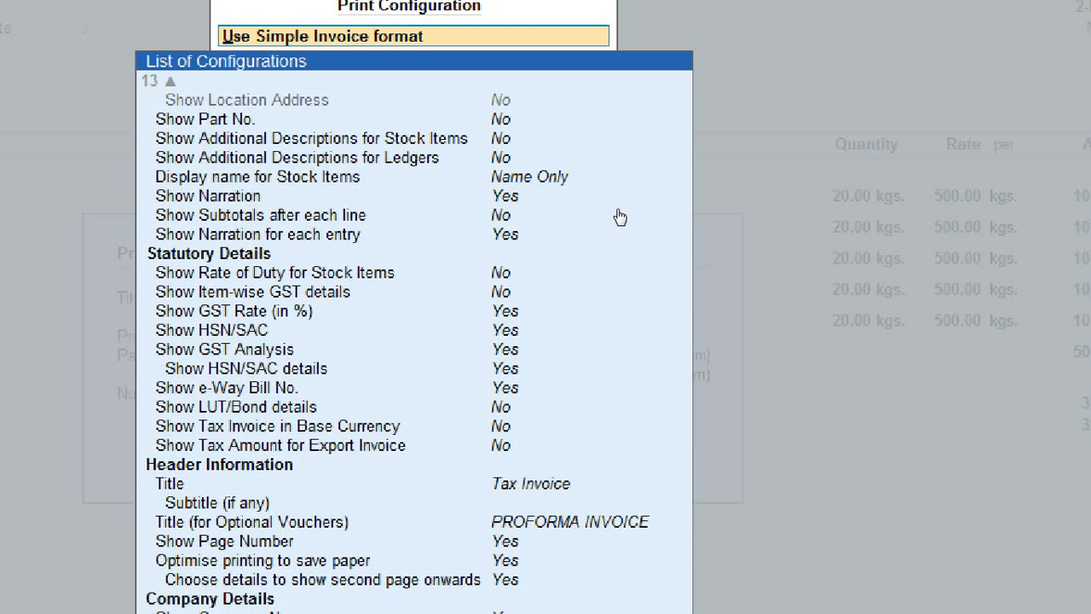
scroll(620, 217, up, 14)
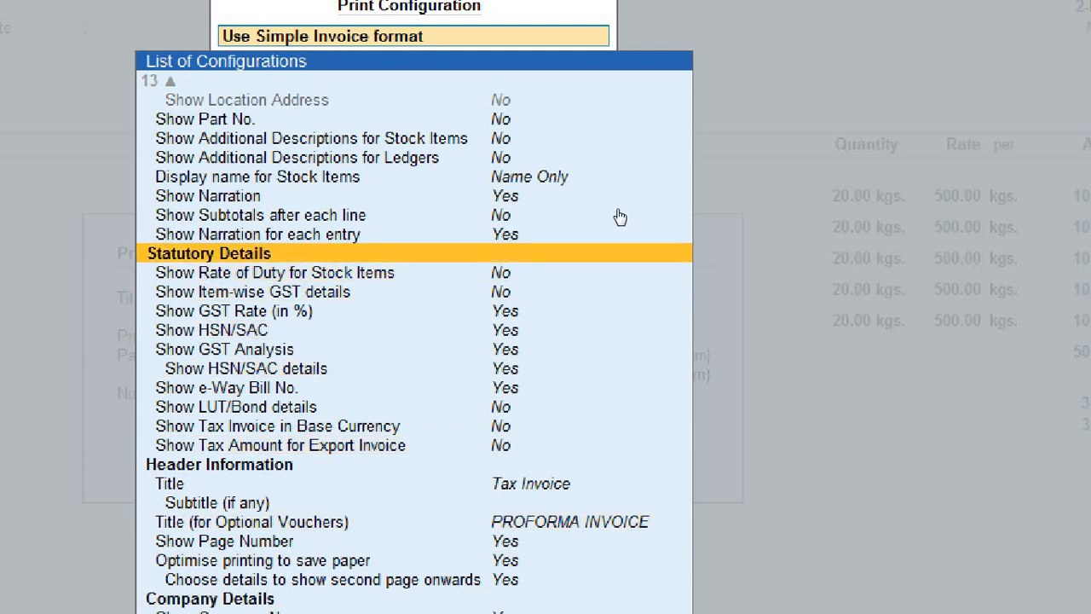
scroll(620, 217, down, 1)
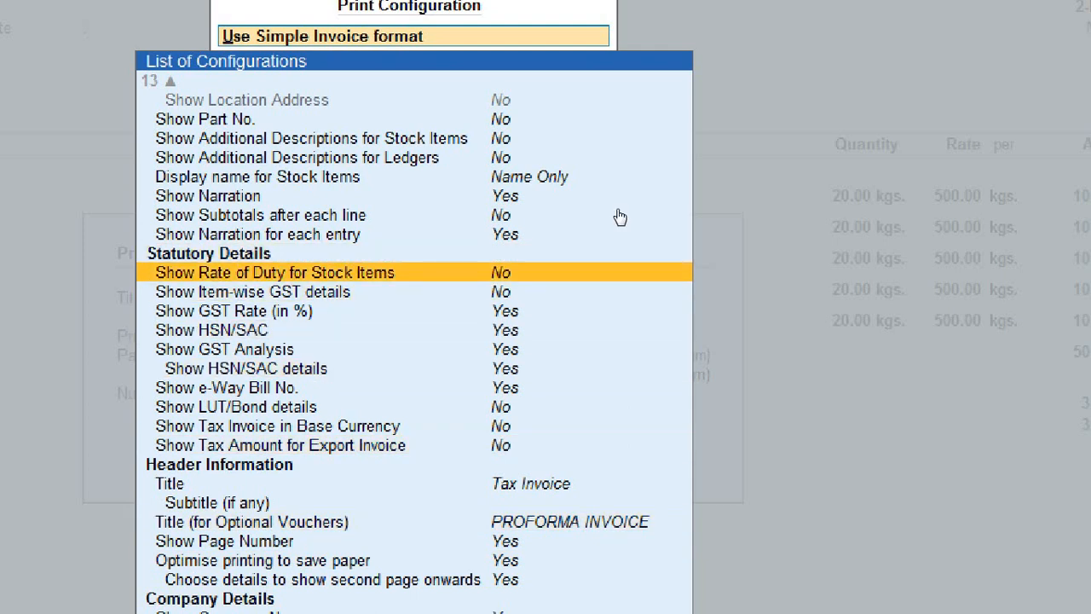
scroll(620, 217, down, 1)
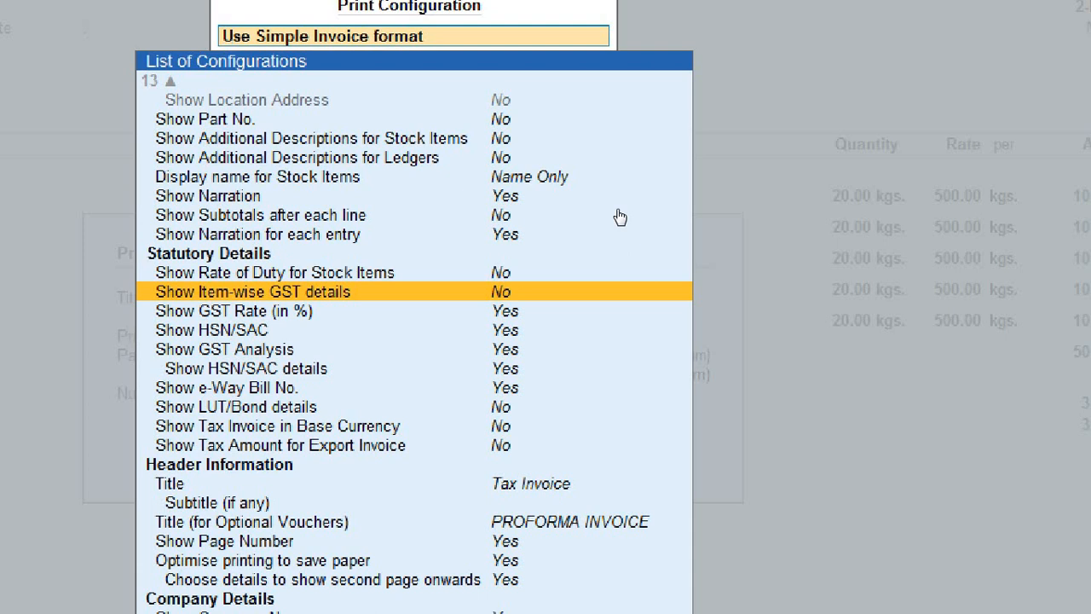
key(Down)
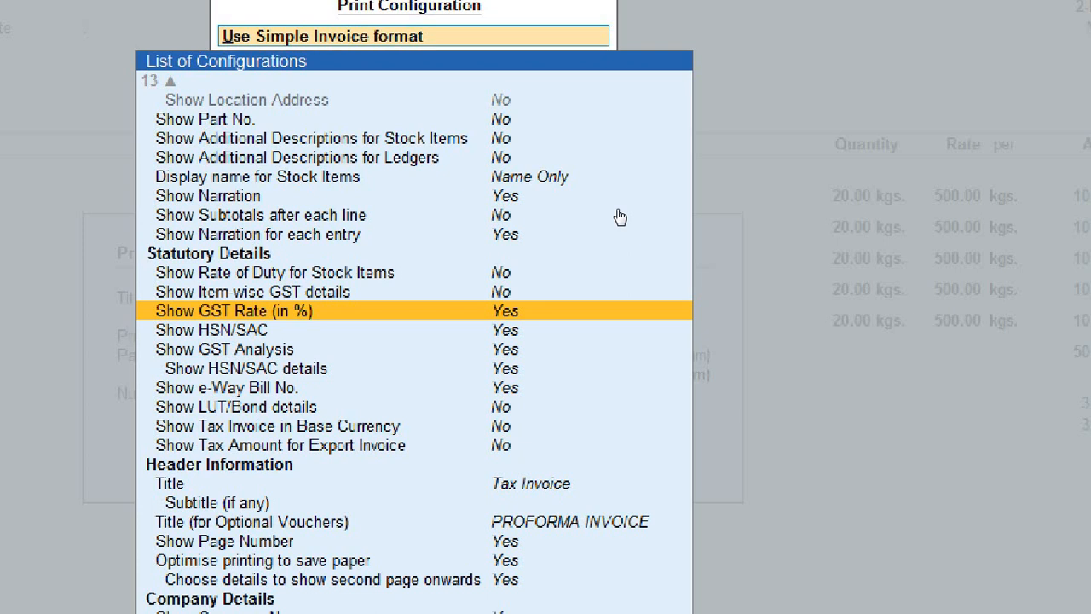
key(Down)
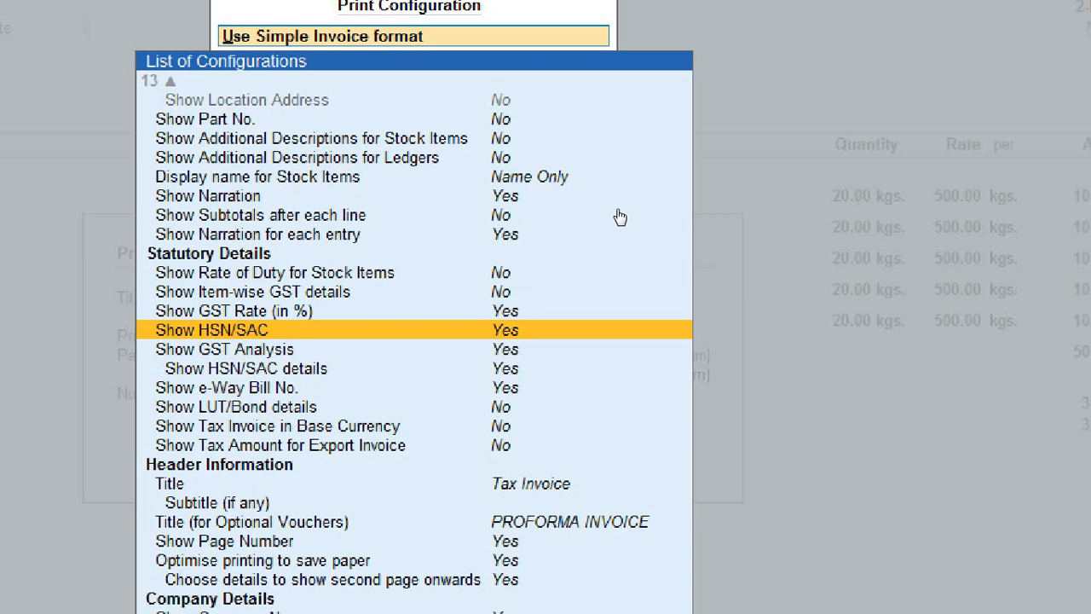
key(Down)
key(Down)
key(Down)
key(Down)
key(Down)
key(Down)
key(Down)
key(Down)
key(Down)
key(Down)
key(Down)
key(Down)
key(Down)
key(Down)
key(Down)
key(Down)
key(Down)
key(Down)
key(Down)
key(Down)
key(Down)
key(Down)
key(Down)
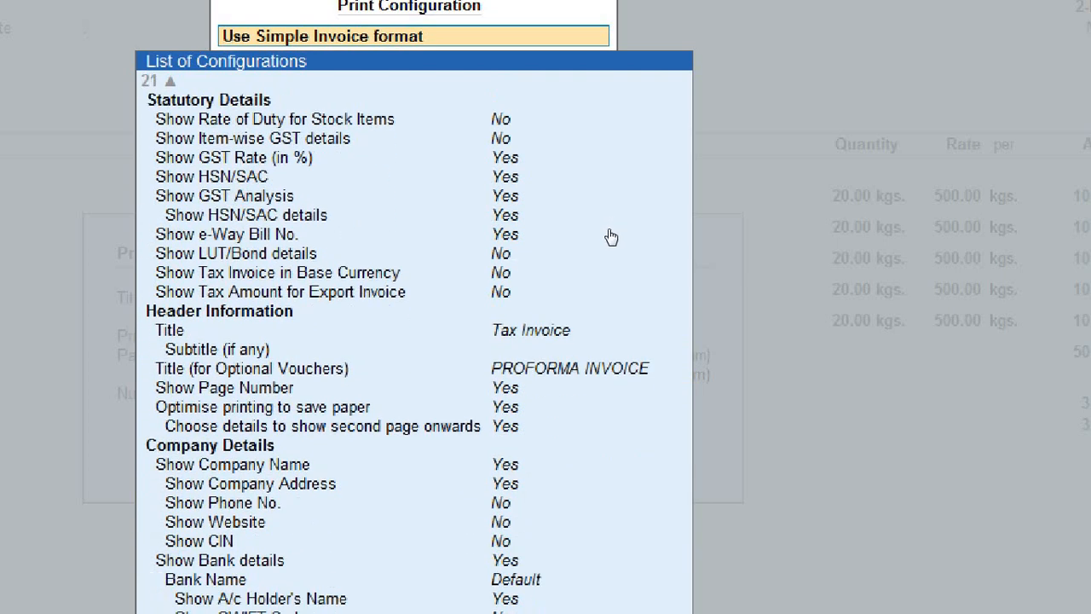
Step: Browse the Company Details, CIN and bank print settings in the configuration list
key(Down)
key(Down)
key(Down)
key(Down)
key(Down)
key(Down)
key(Down)
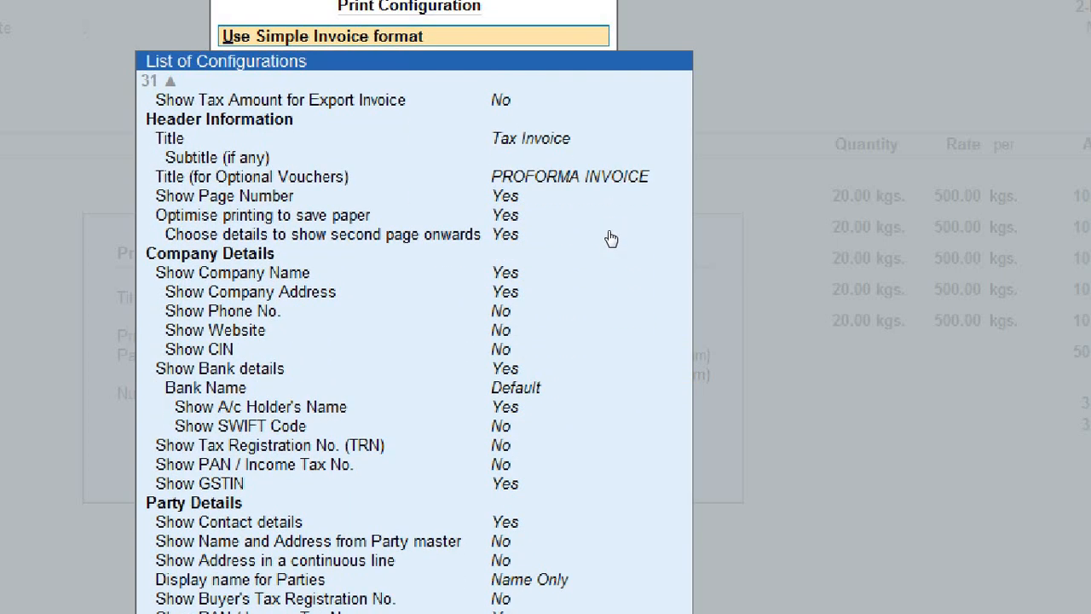
key(Up)
key(Up)
key(Up)
key(Up)
key(Up)
key(Up)
key(Up)
key(Up)
key(Up)
key(Up)
key(Up)
key(Up)
key(Up)
key(Up)
key(Up)
key(Up)
key(Up)
key(Up)
key(Up)
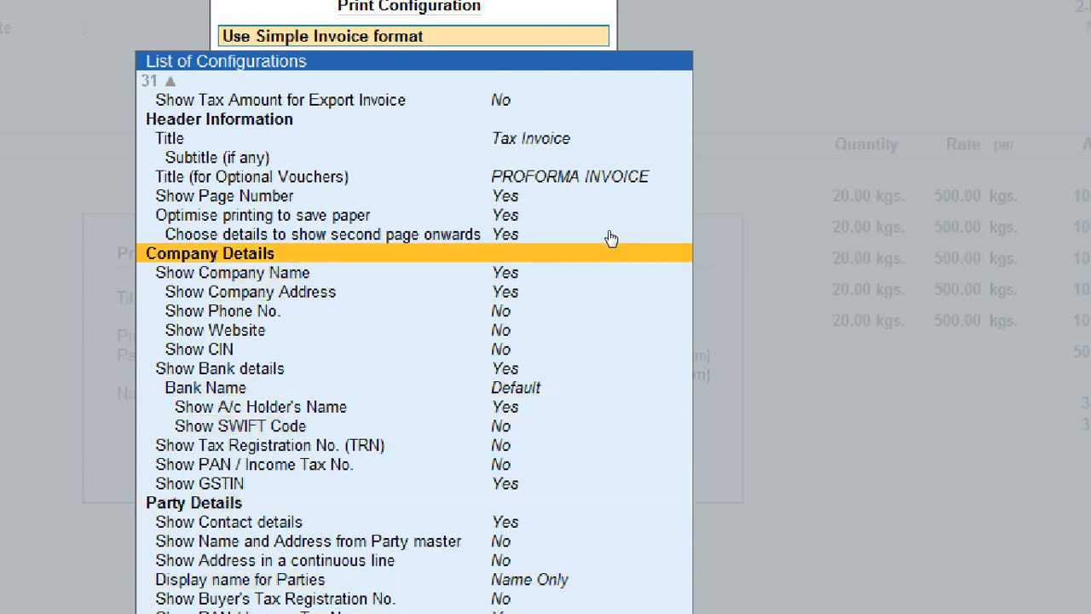
key(Down)
key(Down)
key(Down)
key(Down)
key(Down)
key(Down)
key(Down)
key(Down)
key(Down)
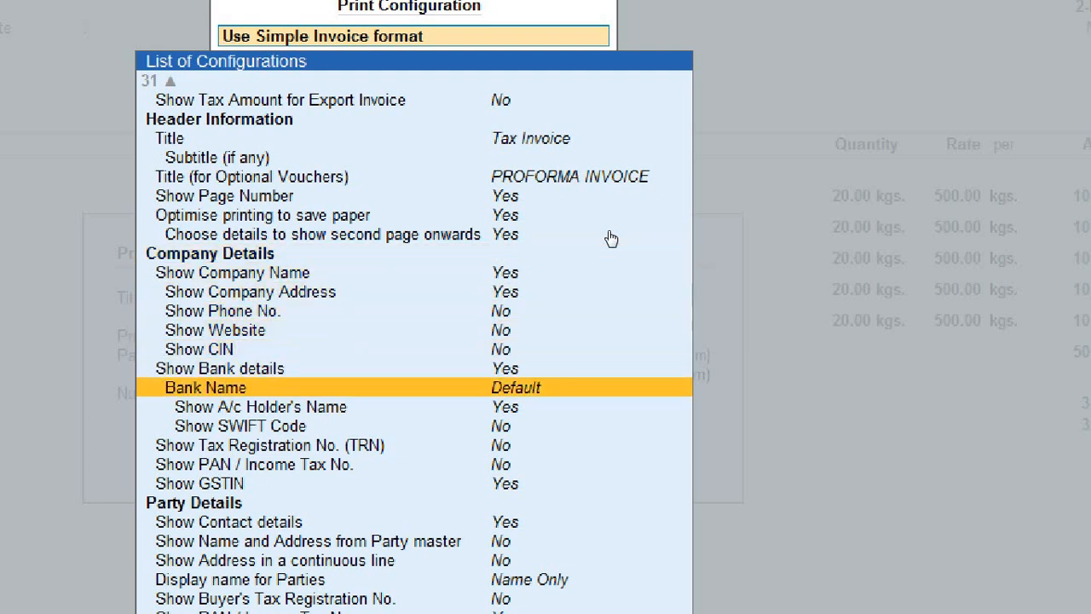
key(Down)
key(Down)
key(Down)
key(Up)
key(Up)
key(Up)
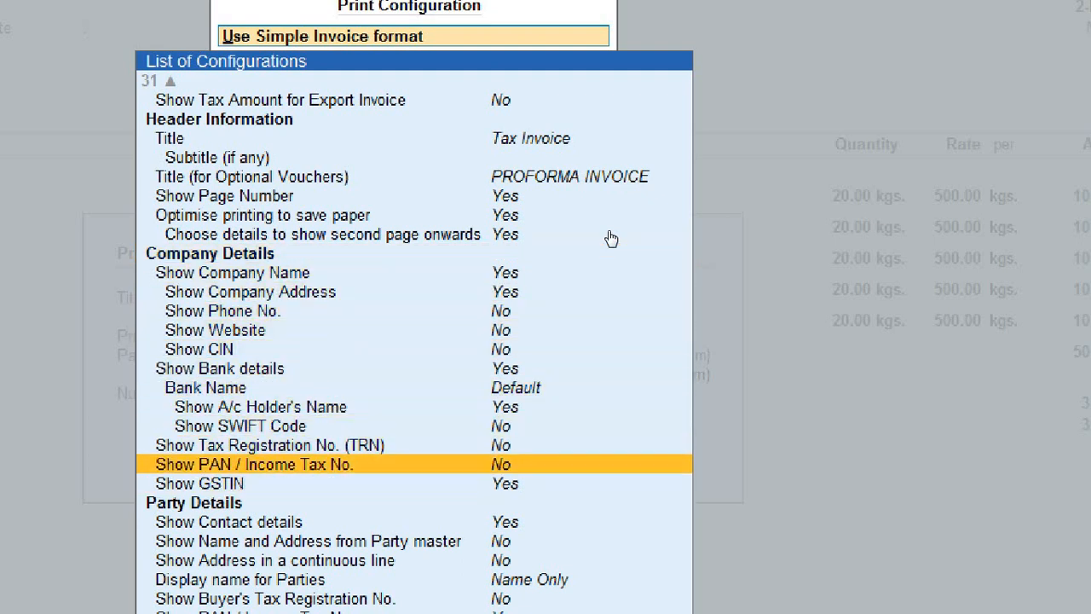
key(Up)
key(Up)
key(Up)
key(Up)
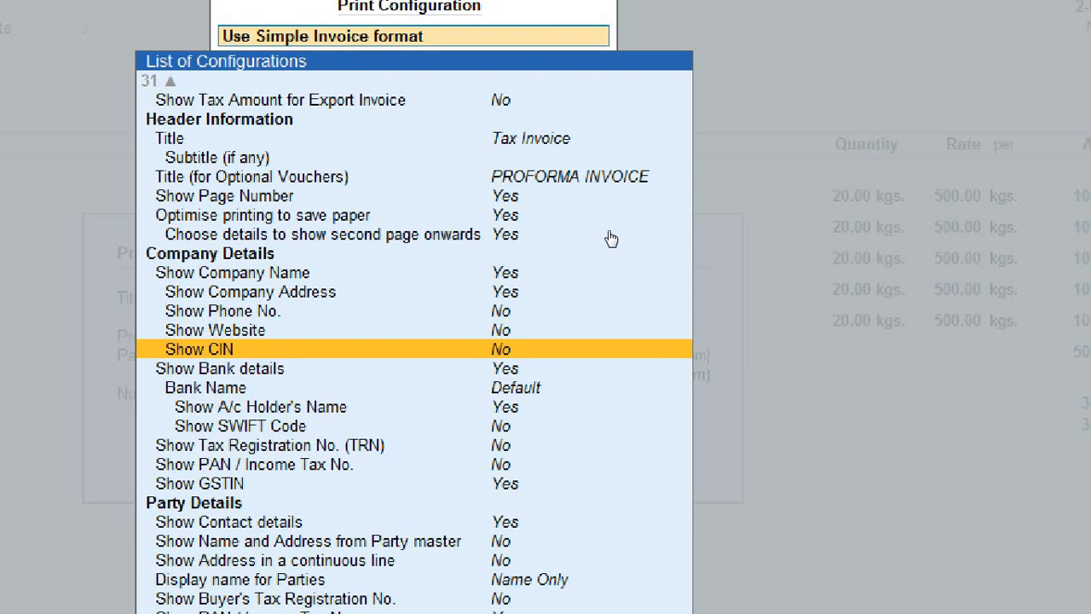
key(Down)
key(Down)
scroll(610, 238, down, 5)
scroll(610, 238, down, 2)
Step: Move past the party and consignee settings to Statutory Details and set Show HSN/SAC to No
key(Up)
key(Up)
key(Up)
key(Up)
key(Up)
key(Up)
key(Up)
key(Up)
key(Up)
key(Up)
key(Up)
key(Up)
key(Up)
key(Up)
key(Up)
key(Up)
key(Up)
key(Up)
key(Up)
key(Up)
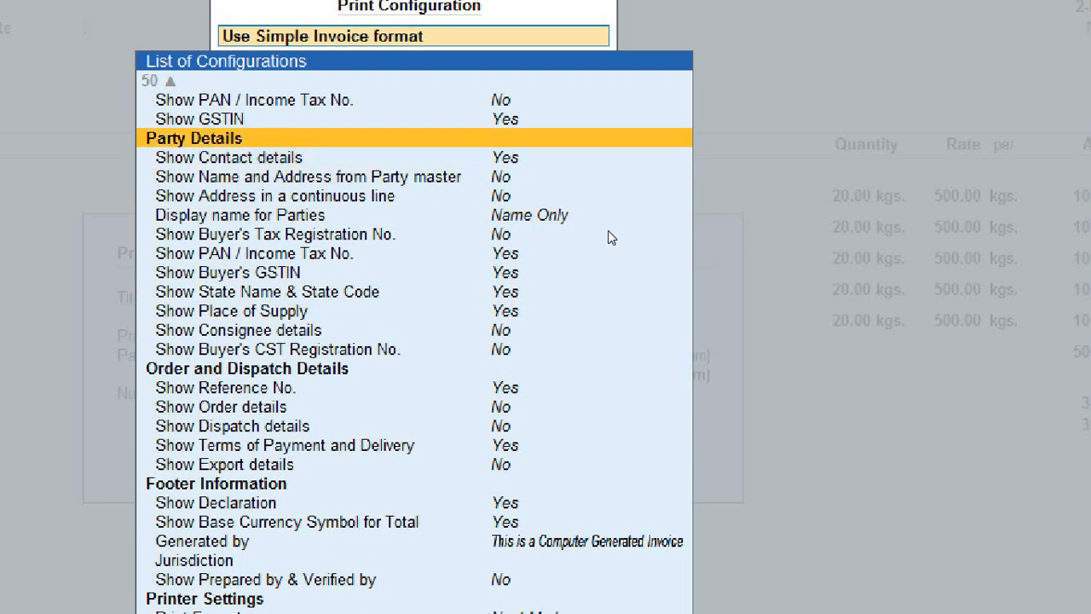
key(Down)
key(Down)
key(Down)
key(Down)
key(Down)
key(Down)
key(Down)
key(Down)
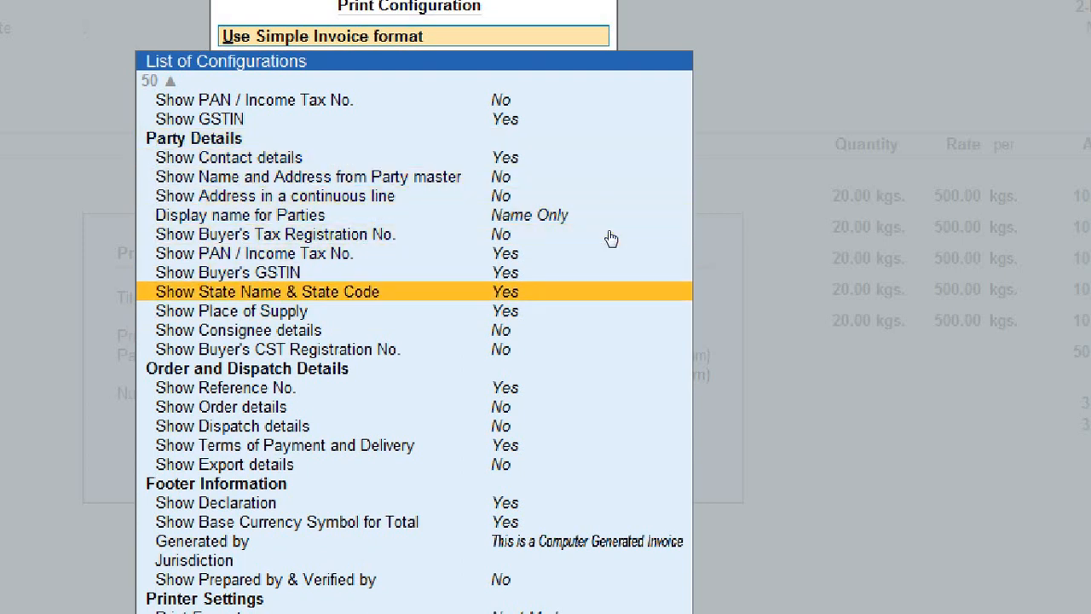
key(Down)
key(Down)
key(Down)
key(Down)
key(Down)
key(Down)
key(Down)
key(Down)
key(Down)
key(Down)
key(Down)
key(Down)
key(Down)
key(Down)
key(Down)
key(Down)
key(Down)
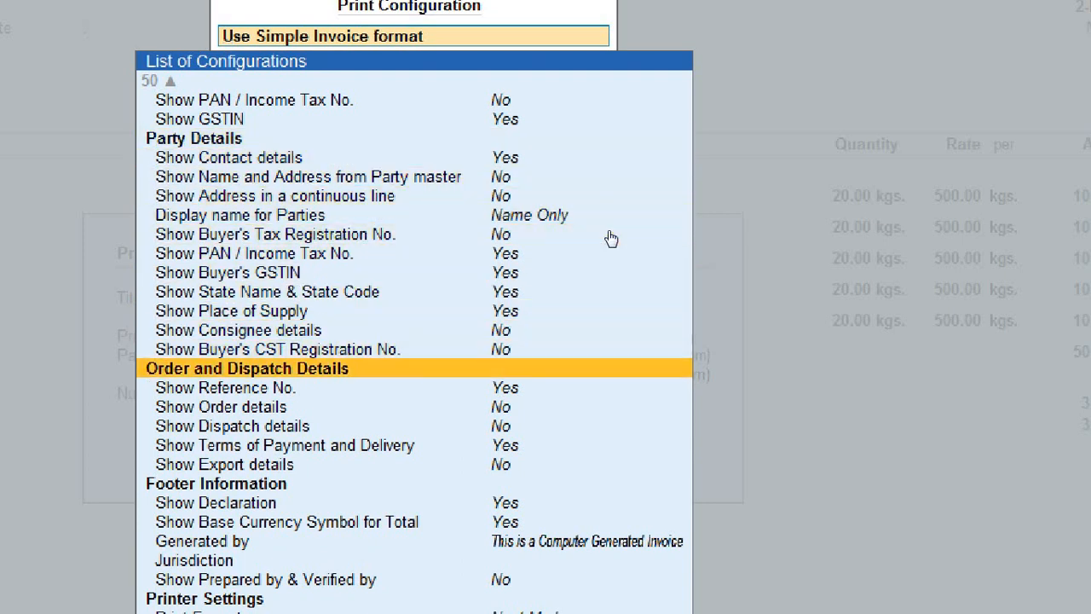
key(Down)
key(Down)
key(Down)
key(Down)
key(Down)
key(Down)
key(Down)
key(Down)
key(Down)
key(Down)
key(Down)
key(Down)
key(Down)
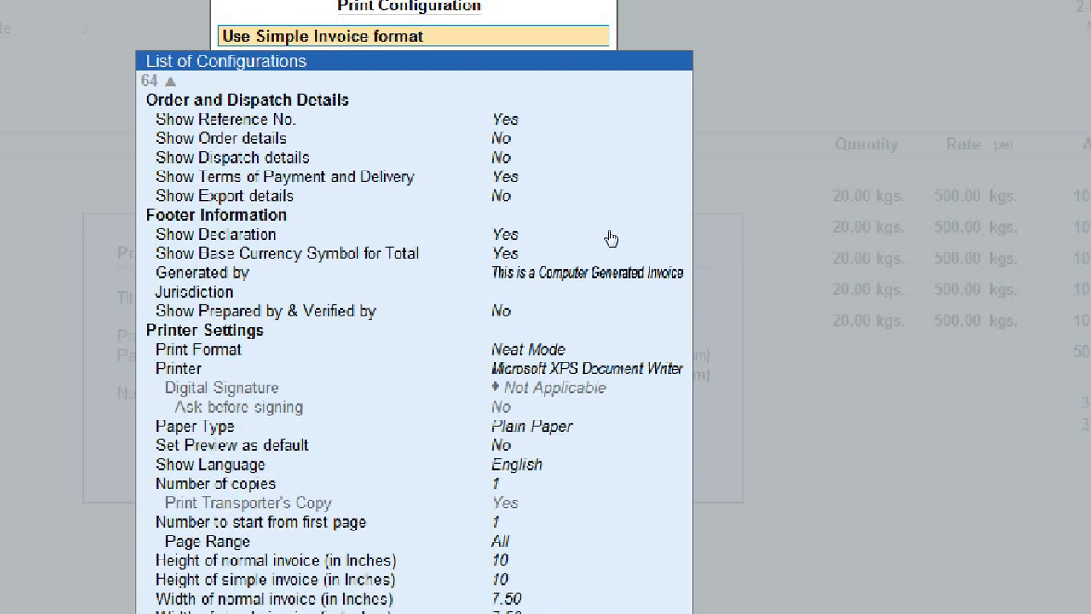
key(Up)
key(Up)
key(Up)
key(Up)
key(Up)
key(Up)
key(Up)
key(Up)
key(Up)
key(Up)
key(Up)
key(Up)
key(Up)
key(Up)
key(Up)
key(Up)
key(Up)
key(Up)
key(Up)
key(Up)
key(Up)
key(Up)
key(Up)
key(Up)
key(Up)
key(Up)
key(Up)
key(Up)
key(Up)
key(Up)
key(Up)
key(Up)
key(Up)
key(Up)
key(Up)
key(Up)
key(Up)
key(Up)
key(Up)
key(Up)
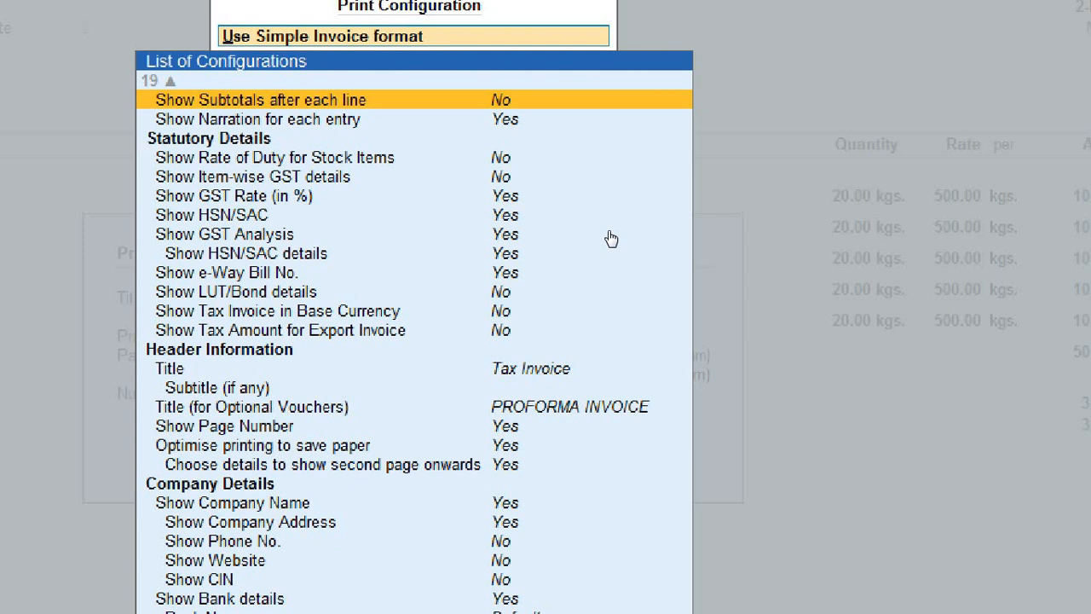
key(Up)
key(Up)
key(Up)
key(Up)
key(Up)
key(Up)
key(Up)
key(Up)
key(Up)
key(Up)
key(Up)
key(Up)
key(Up)
key(Up)
key(Up)
key(Up)
key(Up)
key(Up)
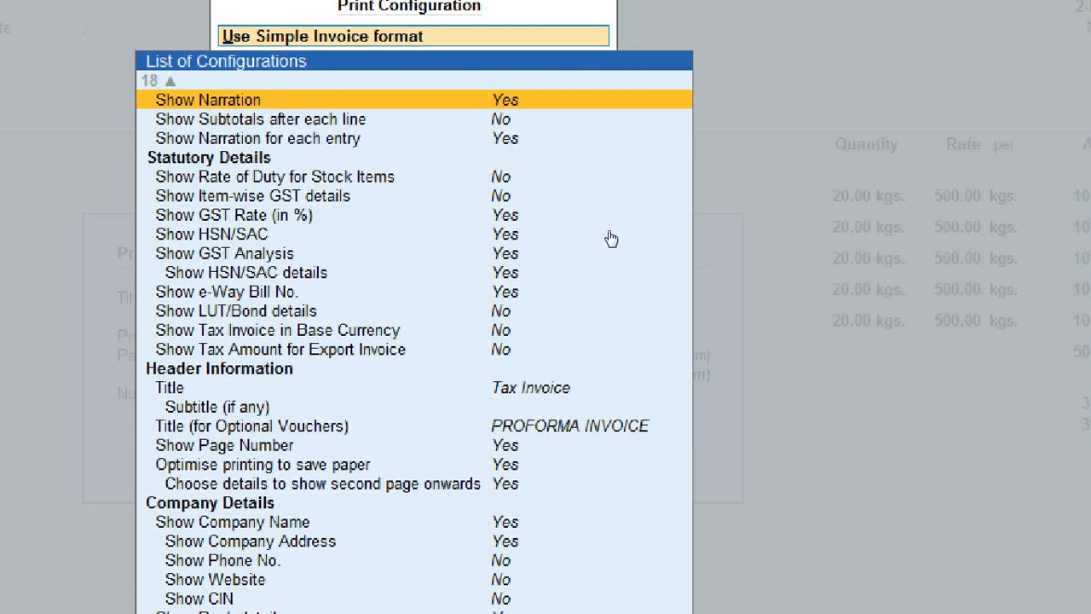
key(Down)
key(Down)
key(Down)
key(Down)
key(Down)
key(Down)
key(Down)
key(Down)
key(Down)
key(Down)
key(Down)
key(Down)
key(Down)
key(Down)
key(Down)
key(Down)
key(Down)
key(Down)
key(Down)
key(Down)
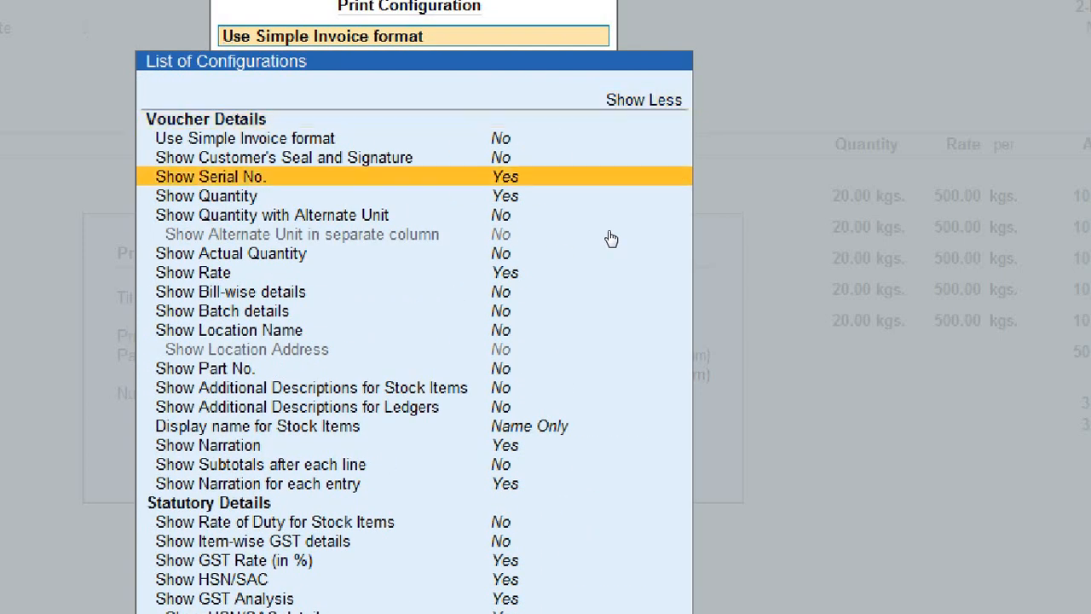
key(Up)
key(Up)
key(Up)
key(Up)
key(Up)
key(Up)
key(Up)
key(Up)
key(Up)
key(Up)
key(Up)
key(Up)
key(Up)
key(Up)
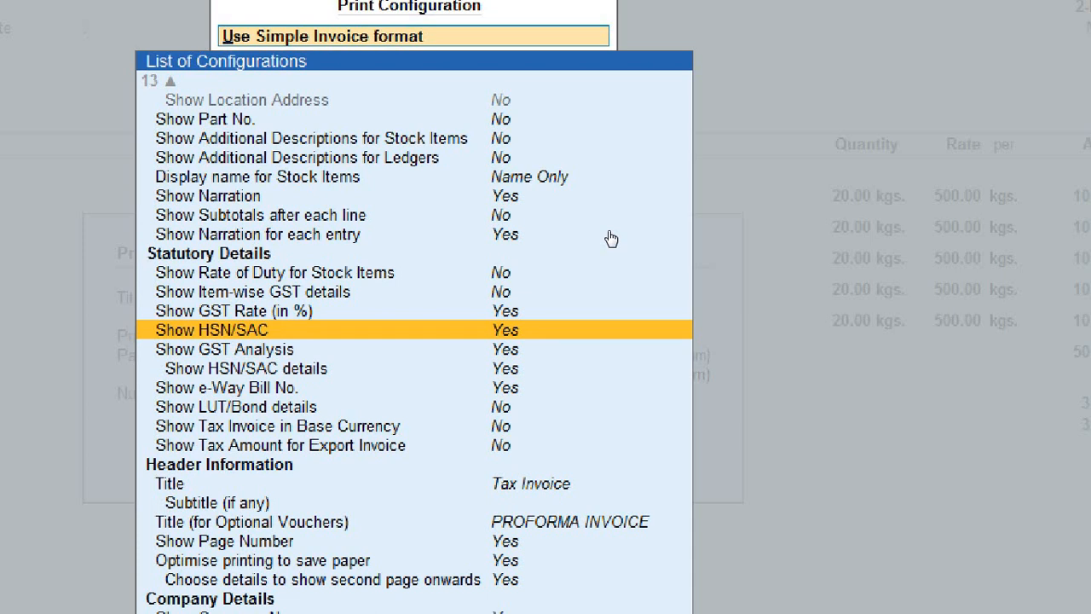
key(Return)
key(Escape)
key(Escape)
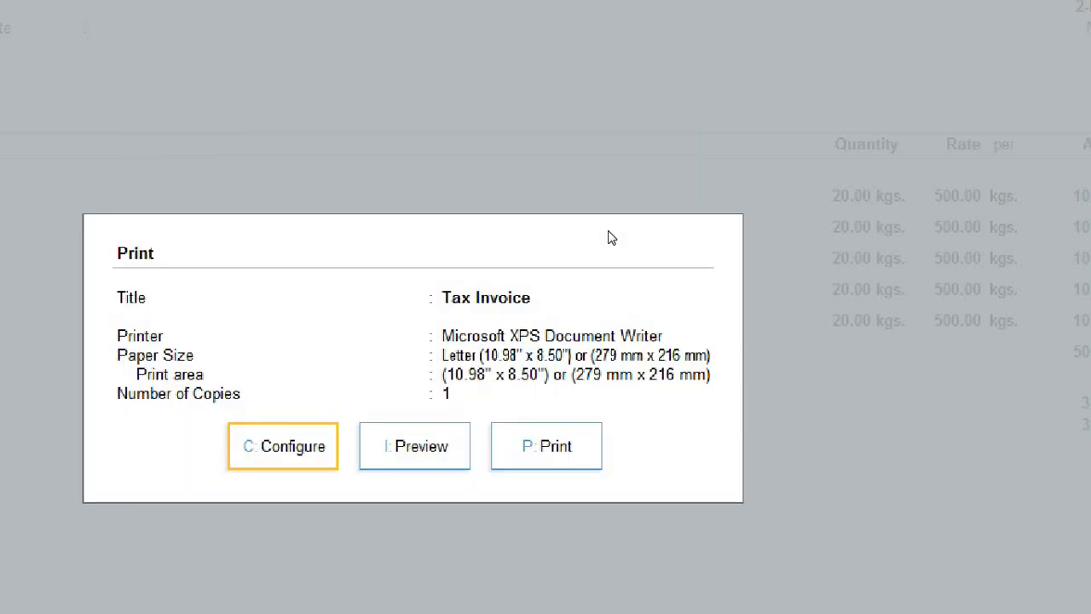
Step: Preview and zoom the Tax Invoice for GST/22-23/0003 without the HSN/SAC column, totalling 56,536.00
key(i)
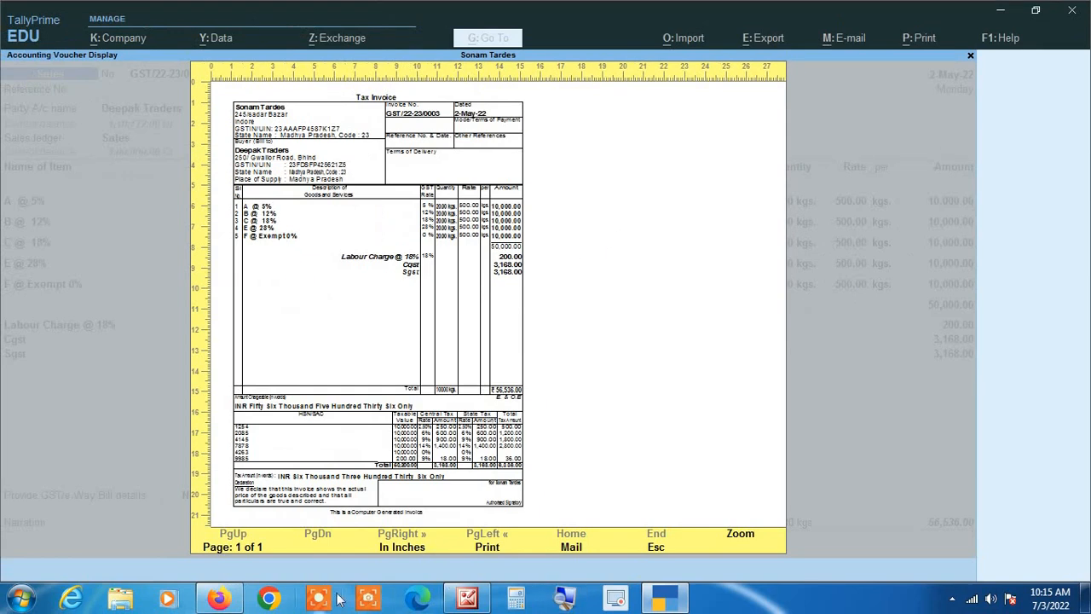
key(Return)
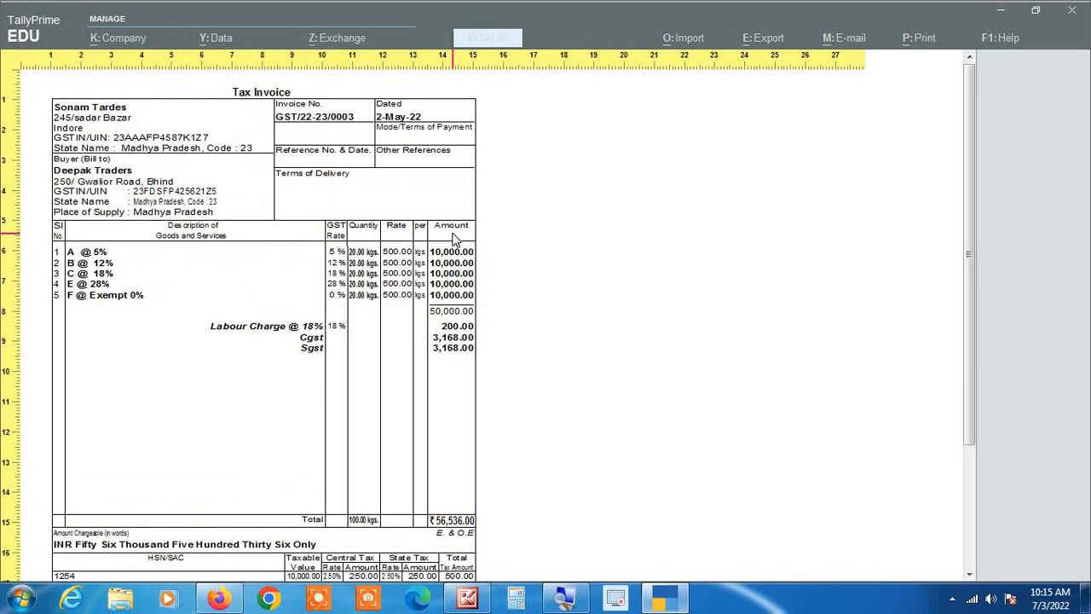
key(Escape)
key(Escape)
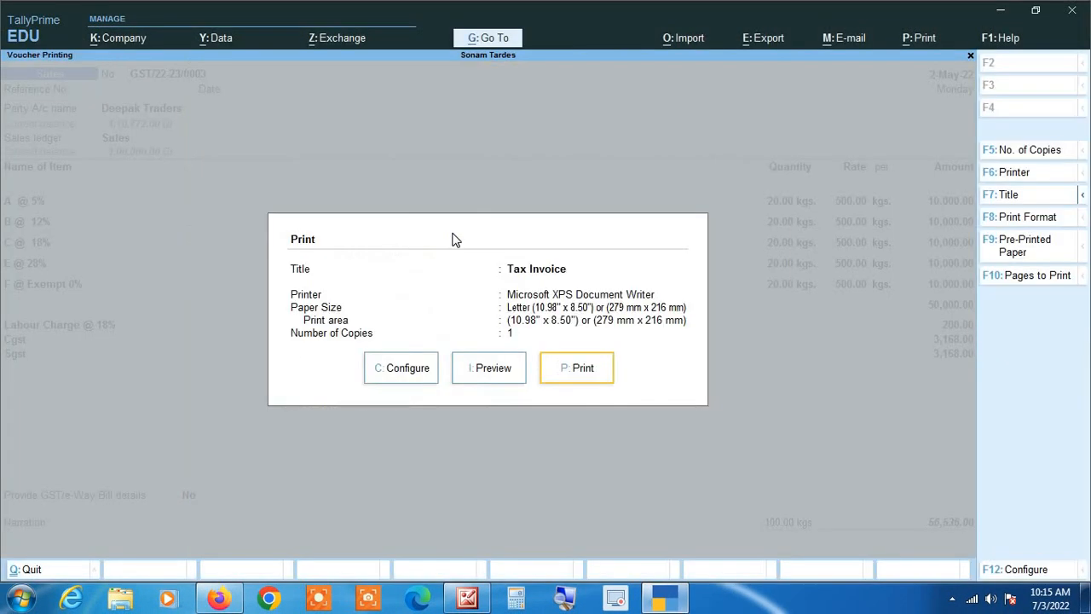
Step: Set Show HSN/SAC back to Yes in the Tax Invoice print configuration
key(Left)
key(Left)
key(Return)
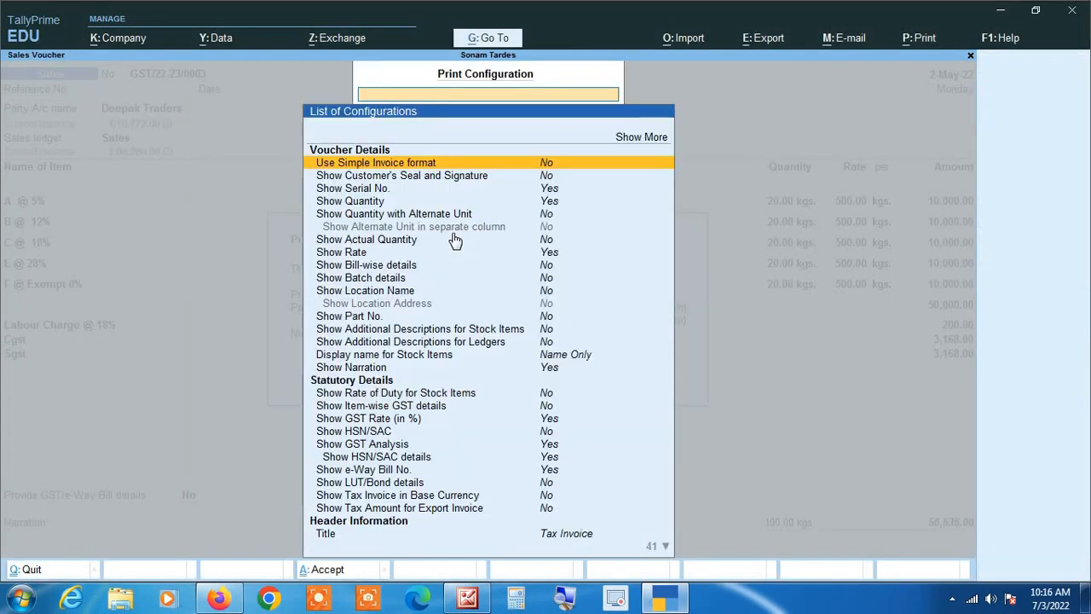
key(Down)
key(Down)
key(Down)
key(Down)
key(Down)
key(Down)
key(Down)
key(Down)
key(Down)
key(Down)
key(Down)
key(Down)
key(Down)
key(Down)
key(Down)
key(Down)
key(Down)
key(Down)
key(Down)
key(Down)
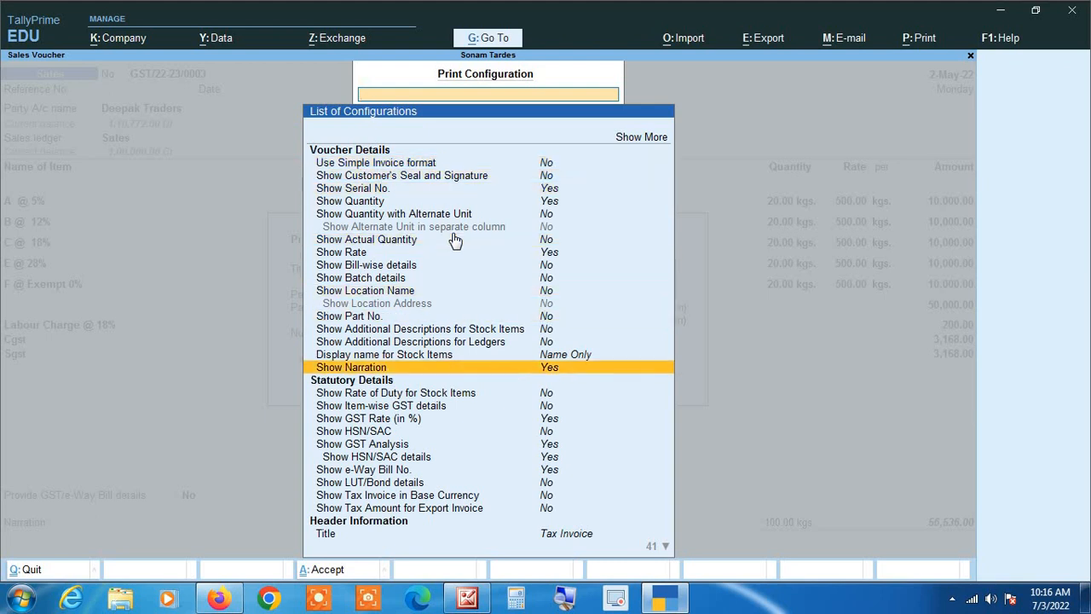
key(Down)
key(Down)
key(Down)
key(Down)
key(Down)
key(Down)
key(Down)
key(Down)
key(Down)
key(Down)
key(Down)
key(Down)
key(Up)
key(Up)
key(Up)
key(Up)
key(Up)
key(Up)
key(Up)
key(Up)
key(Up)
key(Up)
key(Up)
key(Up)
key(Up)
key(Up)
key(Up)
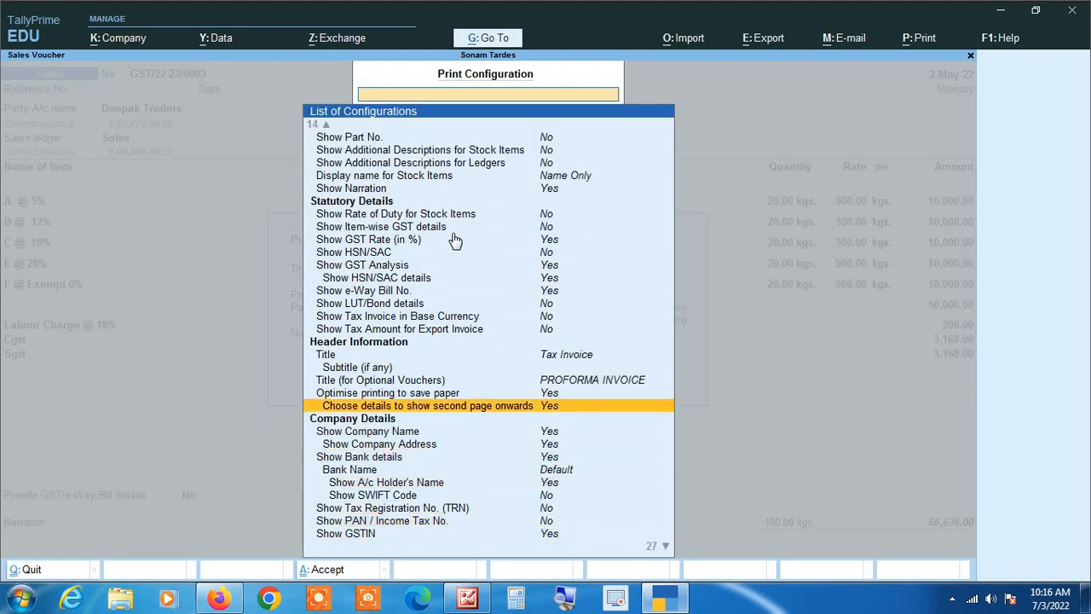
key(Up)
key(Up)
key(Up)
key(Up)
key(Up)
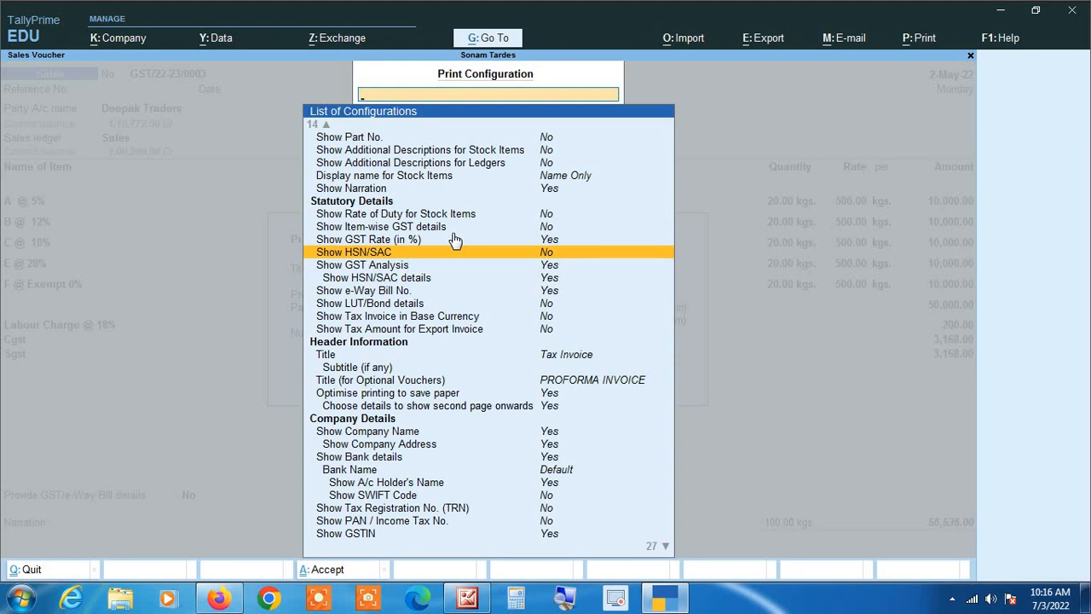
key(Return)
key(Escape)
key(Escape)
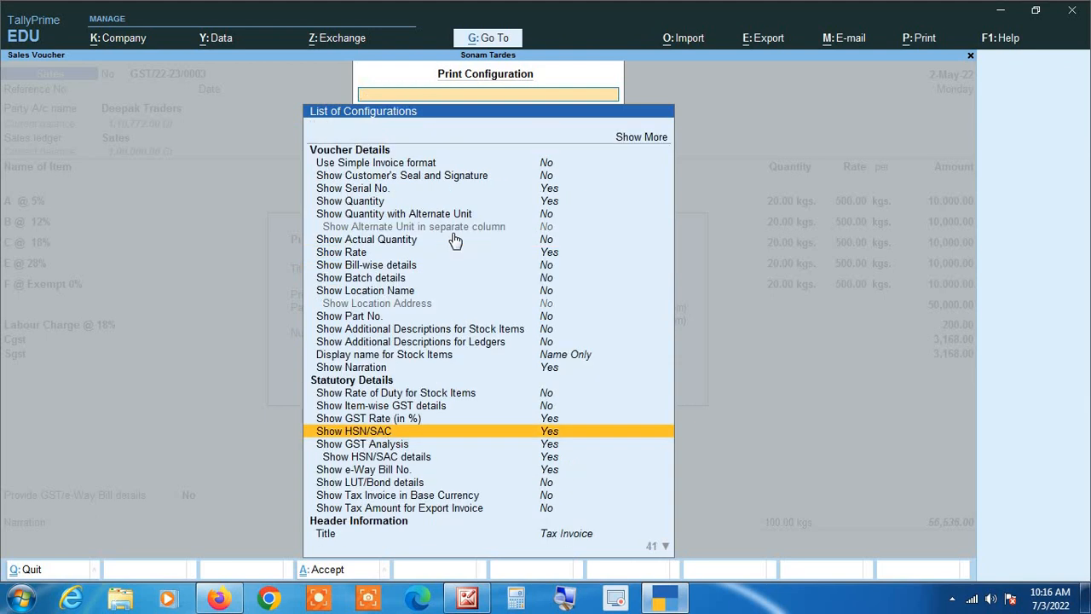
Step: Preview the invoice to confirm the HSN/SAC codes, then return to the Deepak Traders voucher
key(Right)
key(Return)
key(Return)
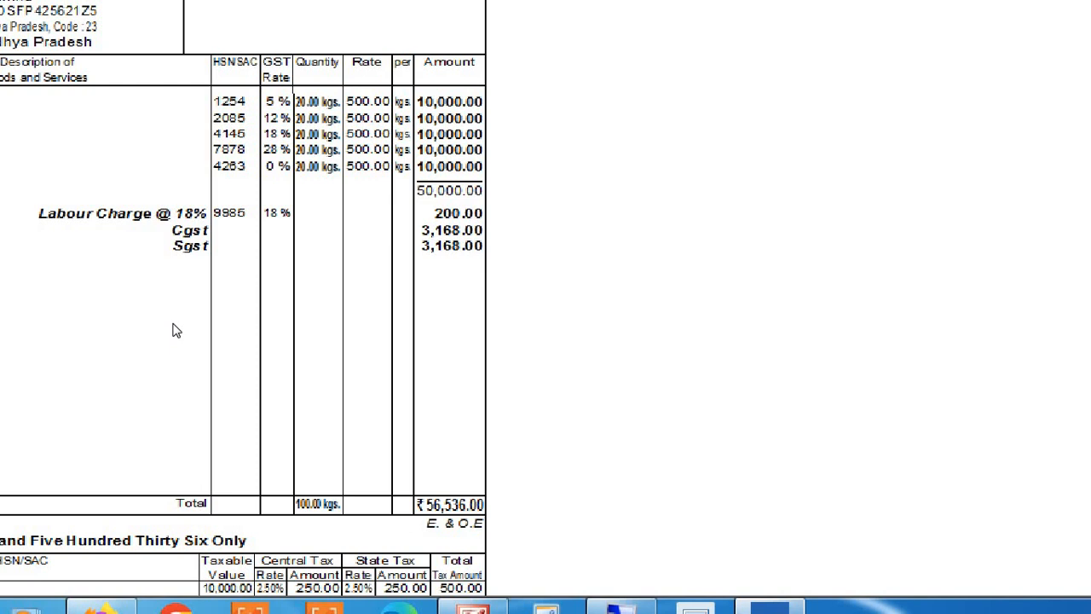
key(z)
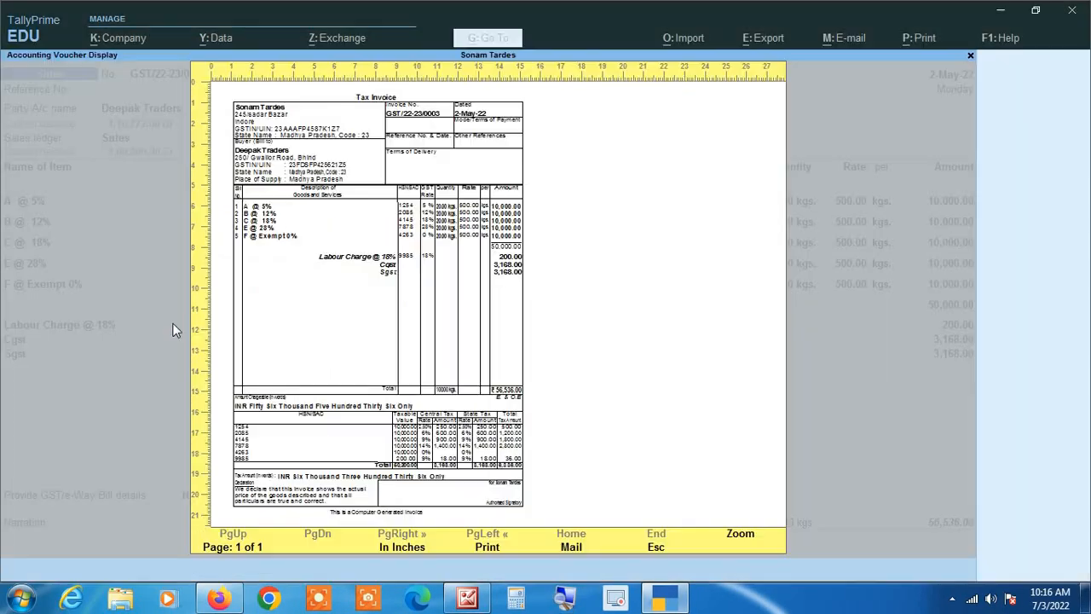
key(Escape)
key(Escape)
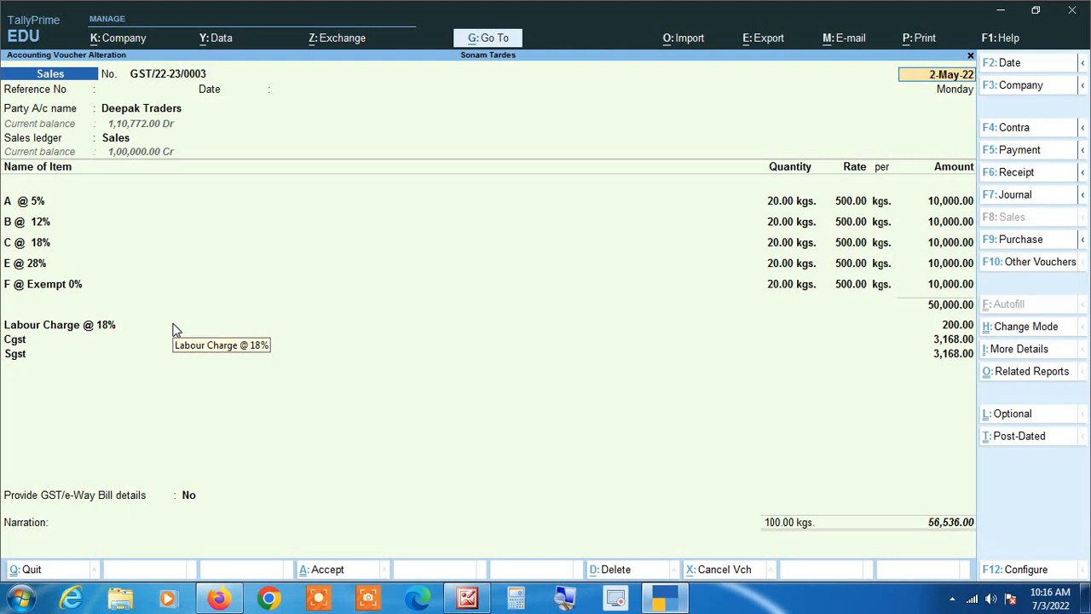